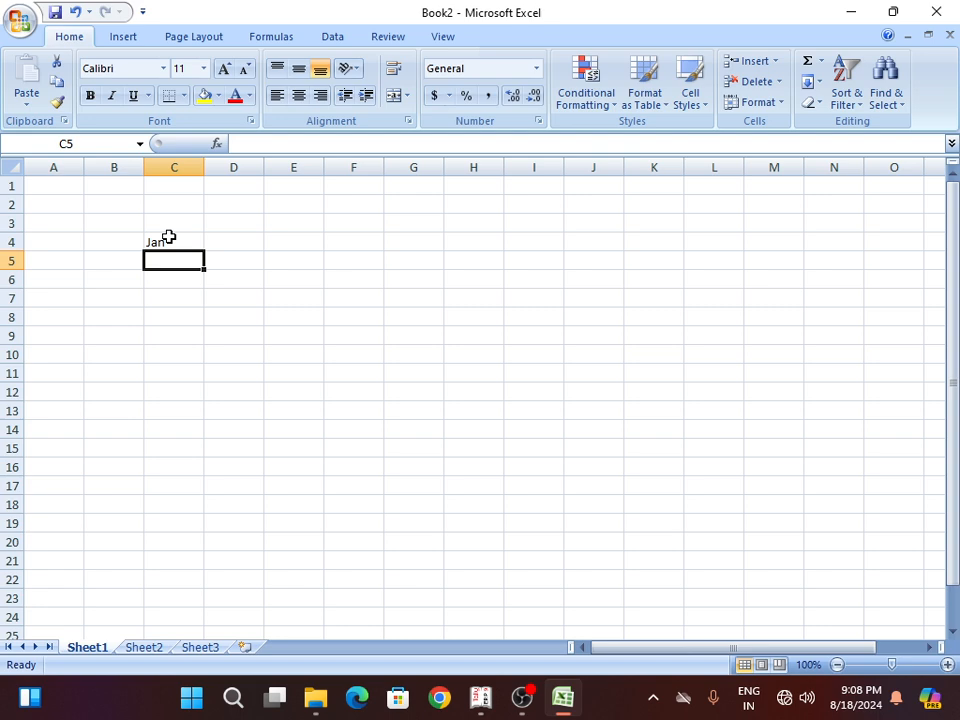
Enter the month labels Feb, Mar and April in cells C5 to C7 below Jan
{"action": "type", "text": "Fe"}
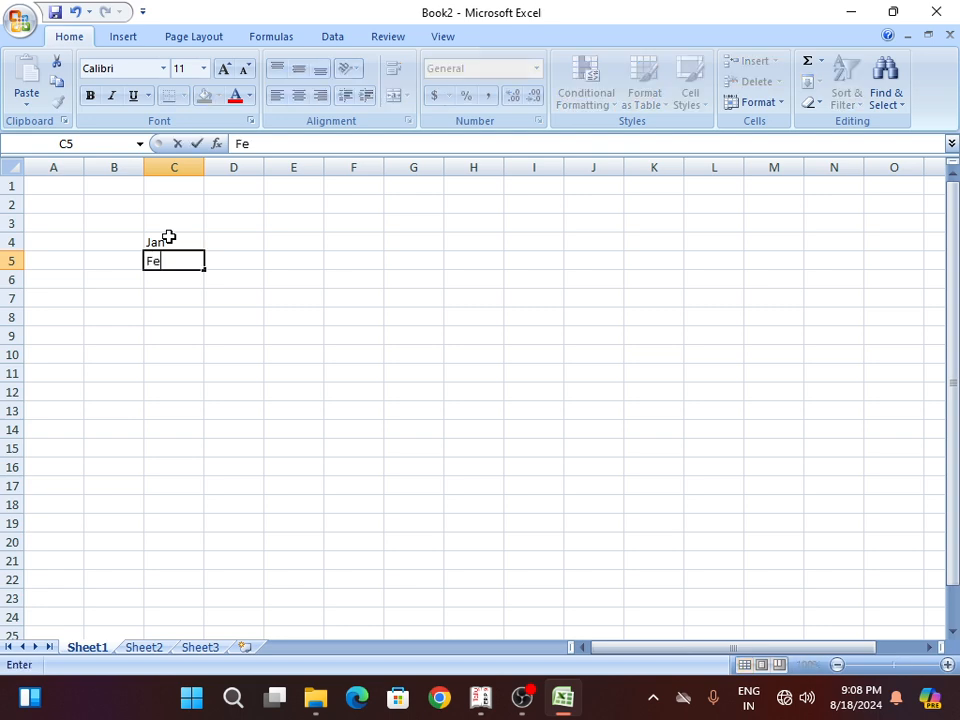
{"action": "type", "text": "b"}
{"action": "key", "text": "Return"}
{"action": "type", "text": "M"}
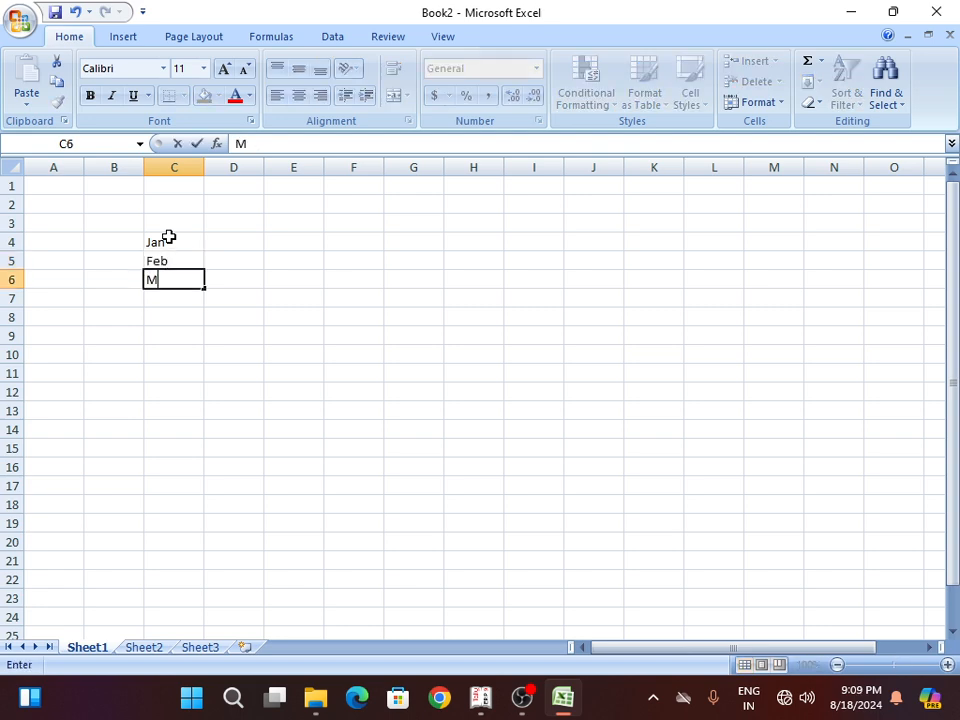
{"action": "type", "text": "ar"}
{"action": "key", "text": "Return"}
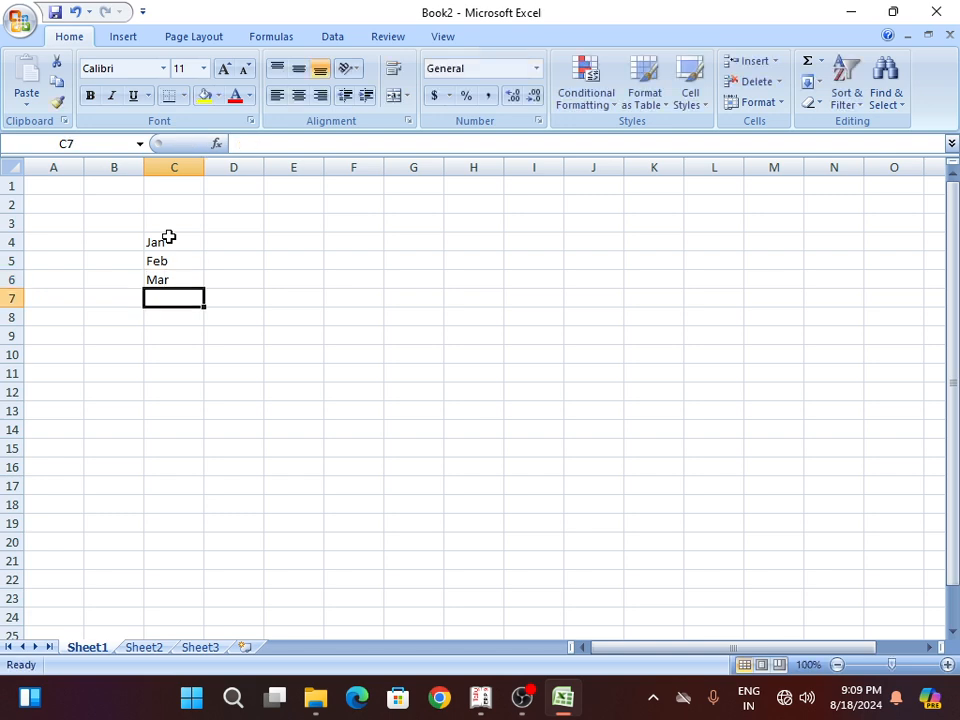
{"action": "type", "text": "April"}
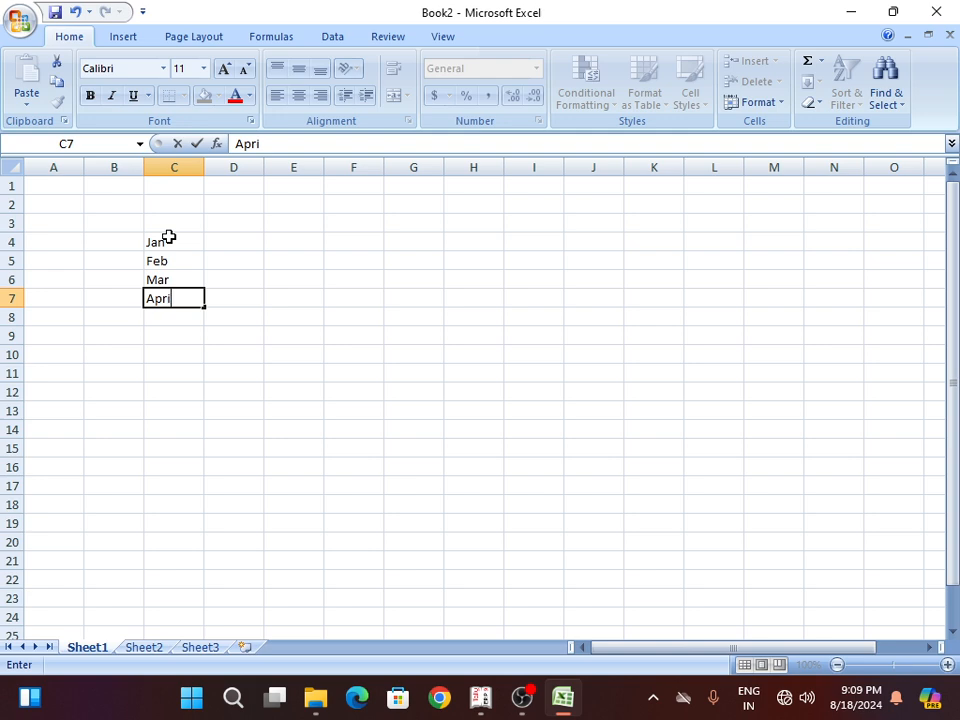
{"action": "key", "text": "Tab"}
Enter the amounts 1500, 2000, 3000 and 1000 in cells D4 to D7 beside the months
{"action": "key", "text": "Up"}
{"action": "key", "text": "Up"}
{"action": "key", "text": "Up"}
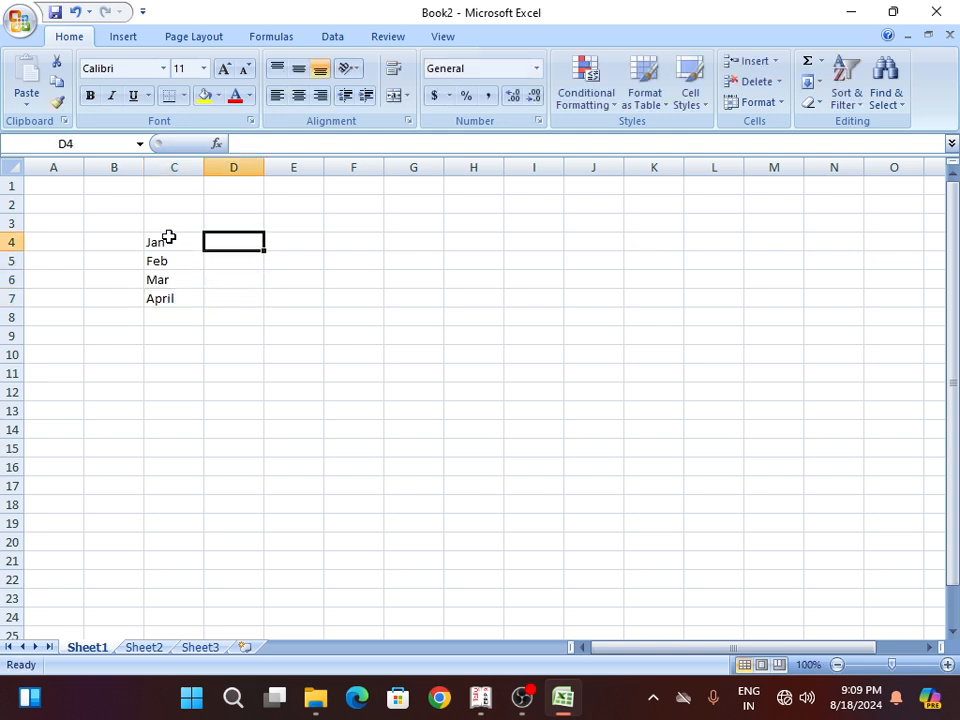
{"action": "type", "text": "1500"}
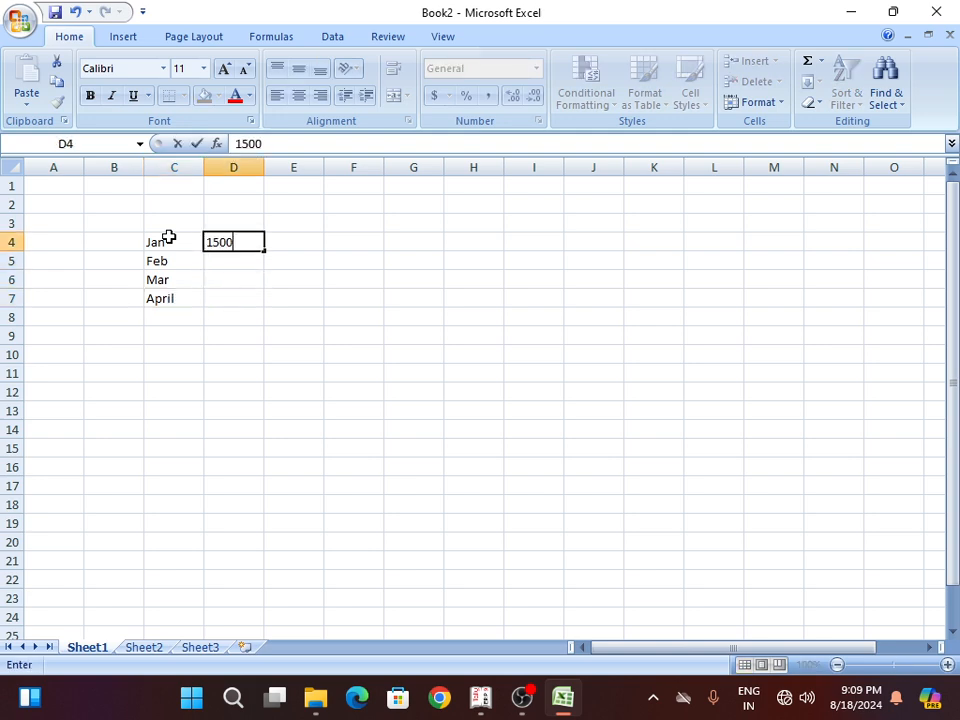
{"action": "key", "text": "Return"}
{"action": "type", "text": "2000"}
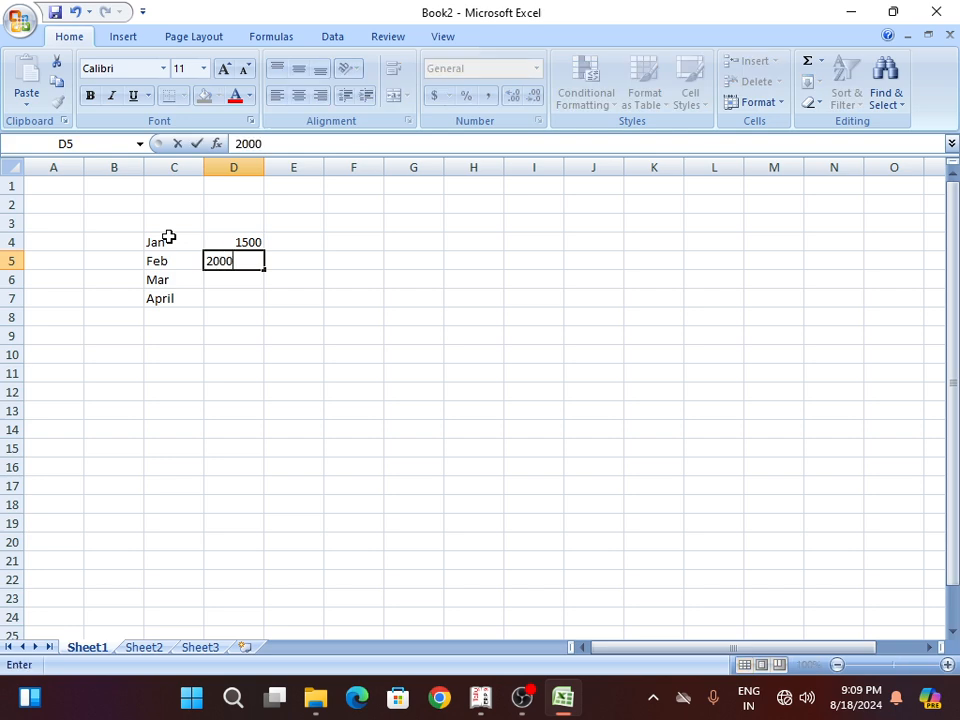
{"action": "key", "text": "Return"}
{"action": "type", "text": "3000"}
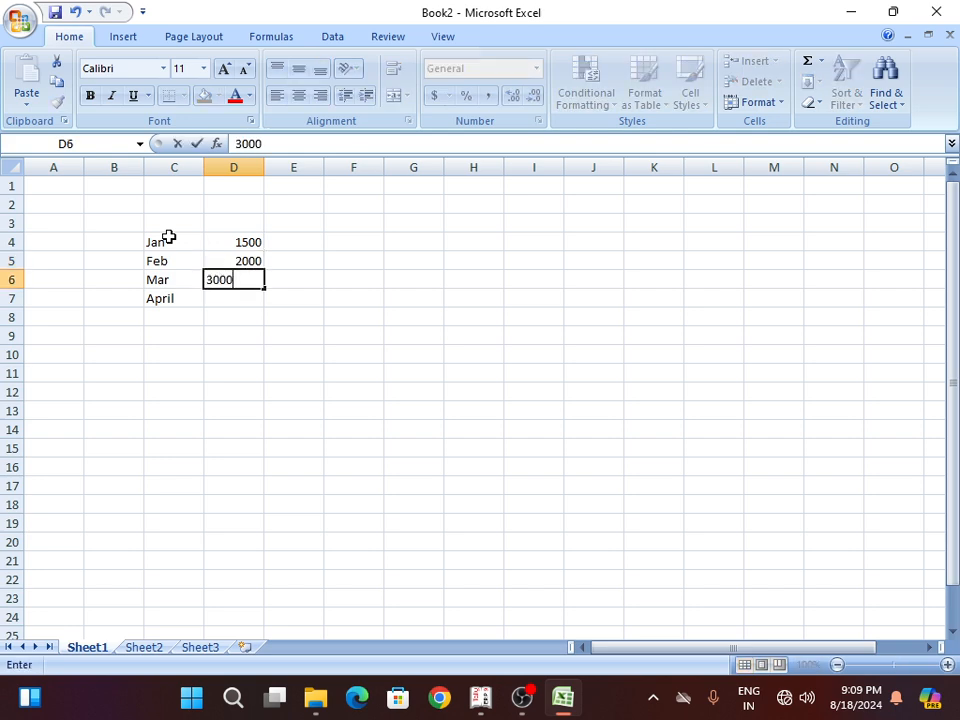
{"action": "key", "text": "Return"}
{"action": "type", "text": "1000"}
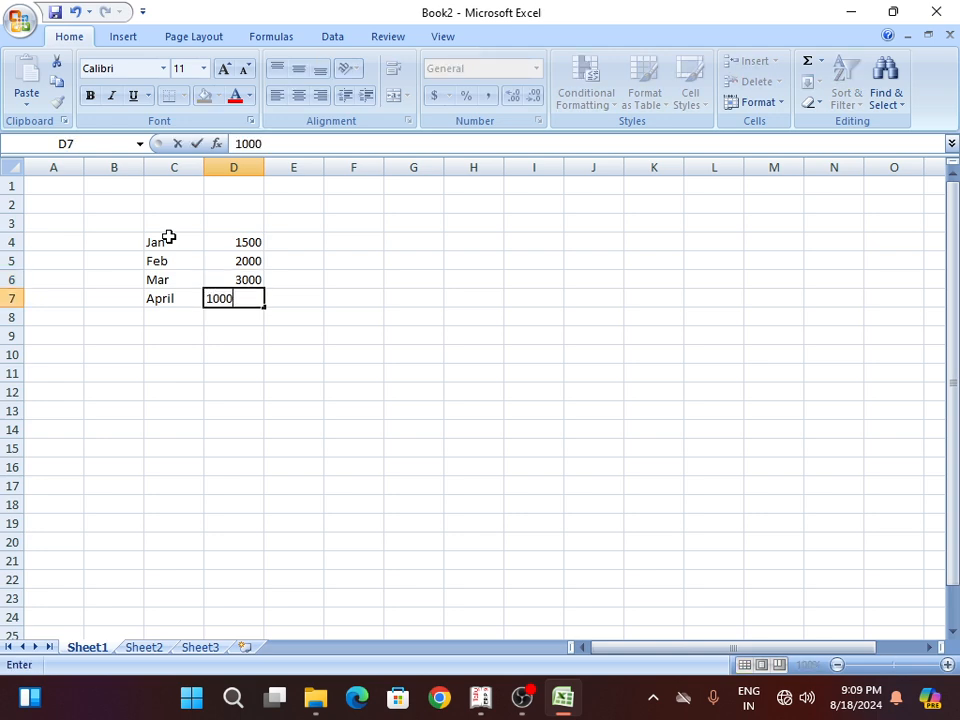
{"action": "key", "text": "Return"}
Label cell C8 Total and add up the amounts in D8 with the formula =sum(D4:D7)
{"action": "key", "text": "Left"}
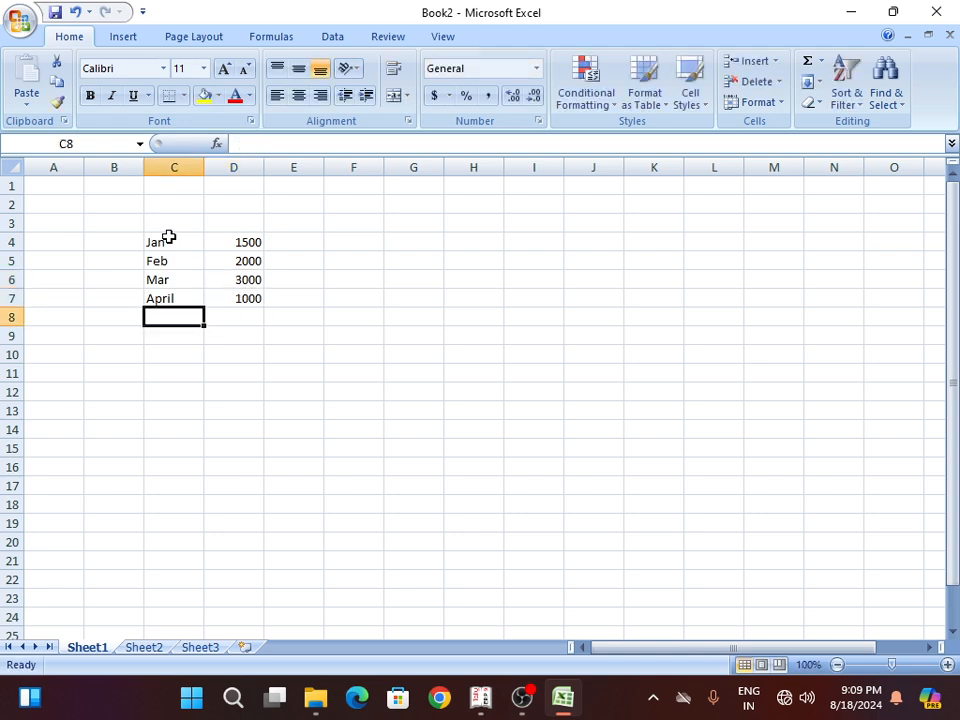
{"action": "type", "text": "T"}
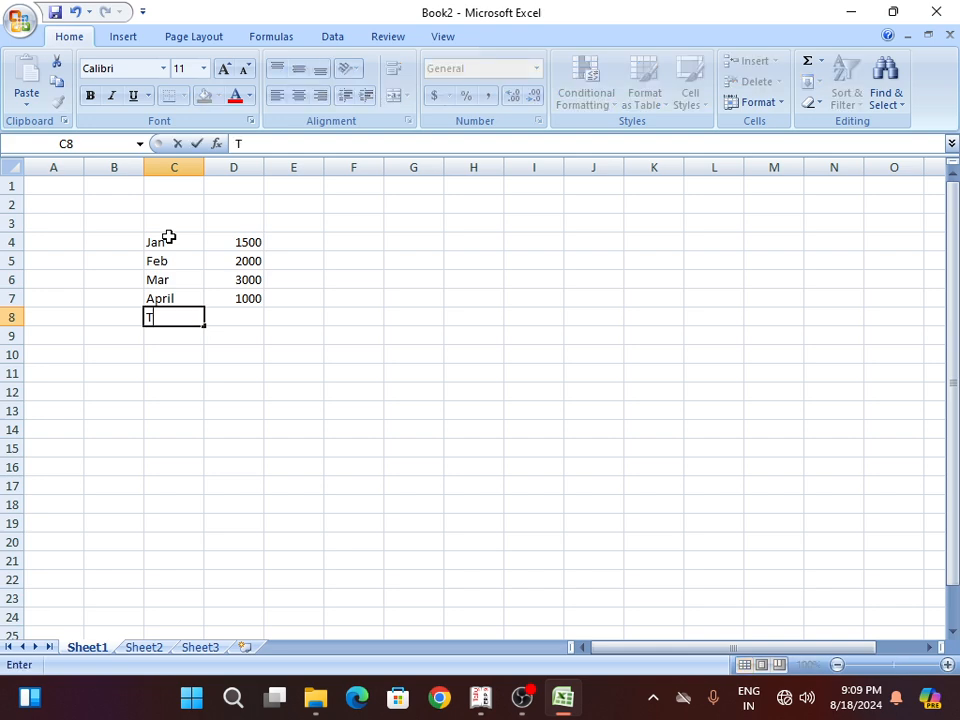
{"action": "type", "text": "otal"}
{"action": "key", "text": "Tab"}
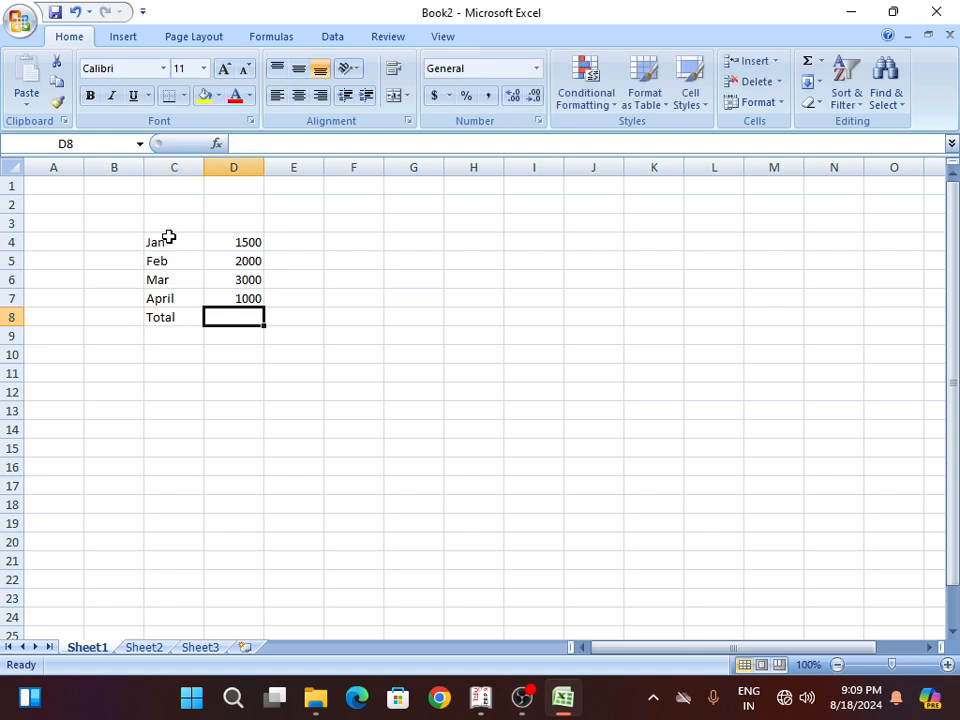
{"action": "type", "text": "=sum"}
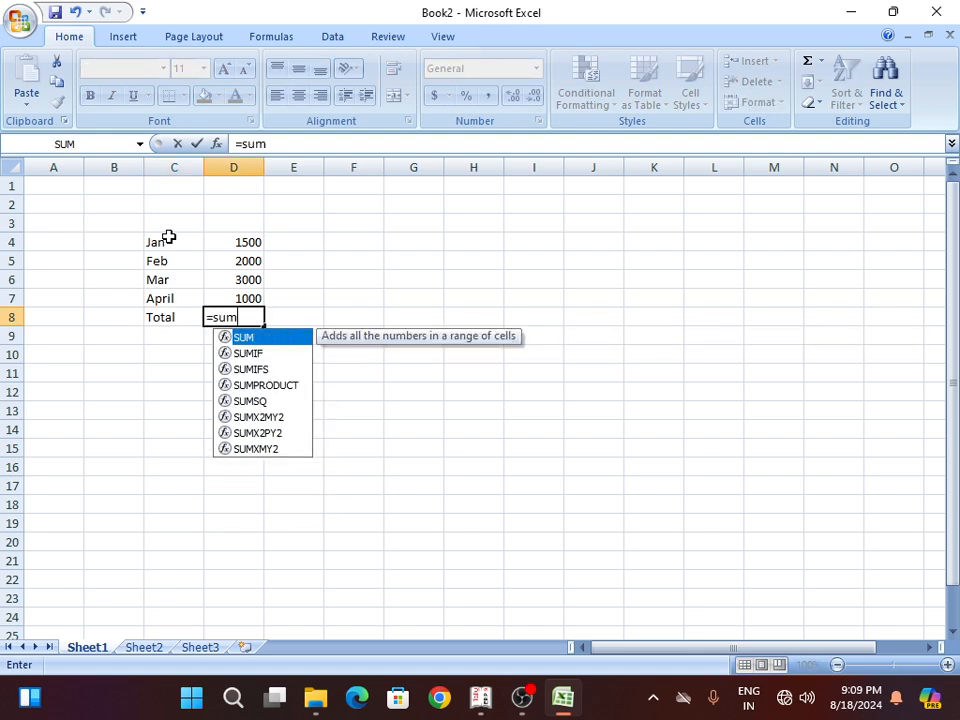
{"action": "type", "text": "("}
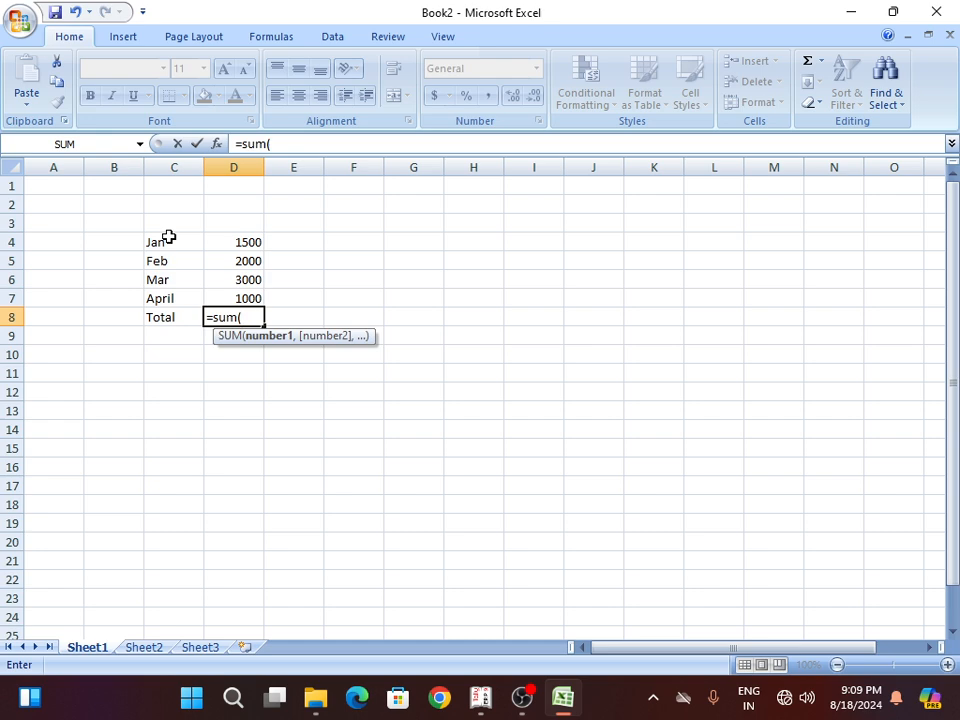
{"action": "left_click_drag", "start_coordinate": [251, 300], "coordinate": [246, 243]}
{"action": "type", "text": ")"}
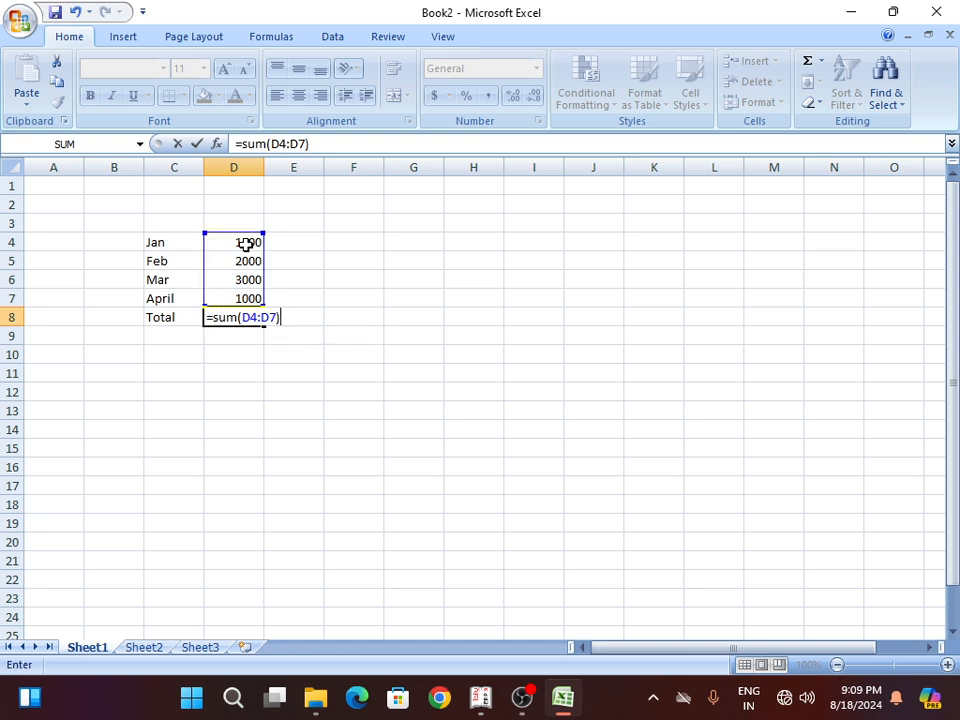
{"action": "key", "text": "Return"}
Apply all borders and bold formatting to the table in C4:D8
{"action": "key", "text": "Up"}
{"action": "key", "text": "Up"}
{"action": "key", "text": "Up"}
{"action": "key", "text": "Up"}
{"action": "key", "text": "Up"}
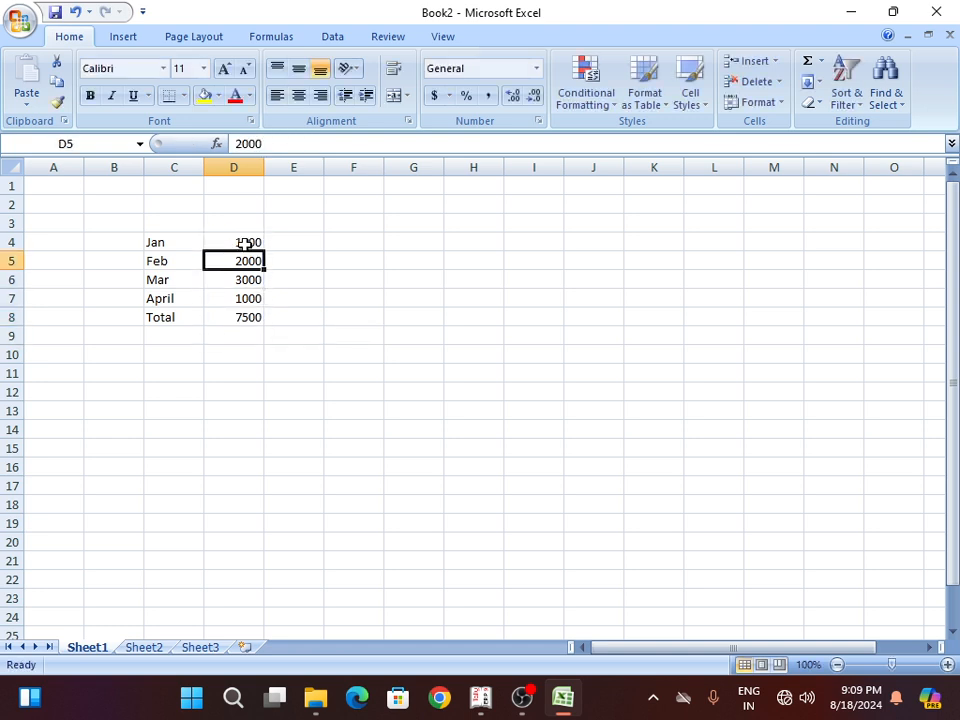
{"action": "key", "text": "shift+Left"}
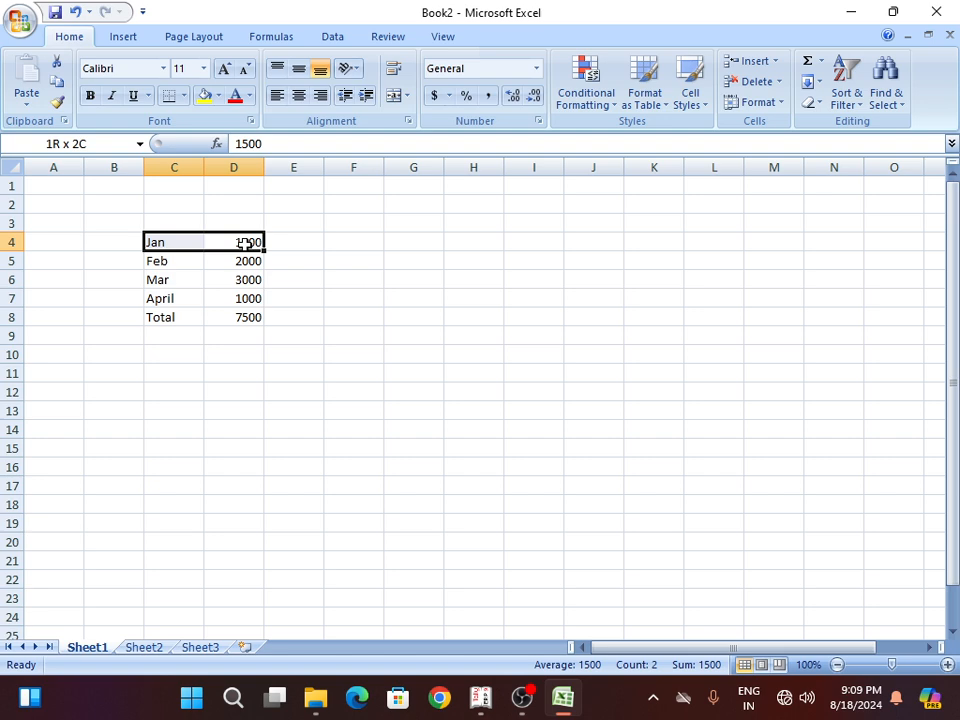
{"action": "key", "text": "shift+Down"}
{"action": "key", "text": "shift+Down"}
{"action": "key", "text": "shift+Down"}
{"action": "key", "text": "shift+Down"}
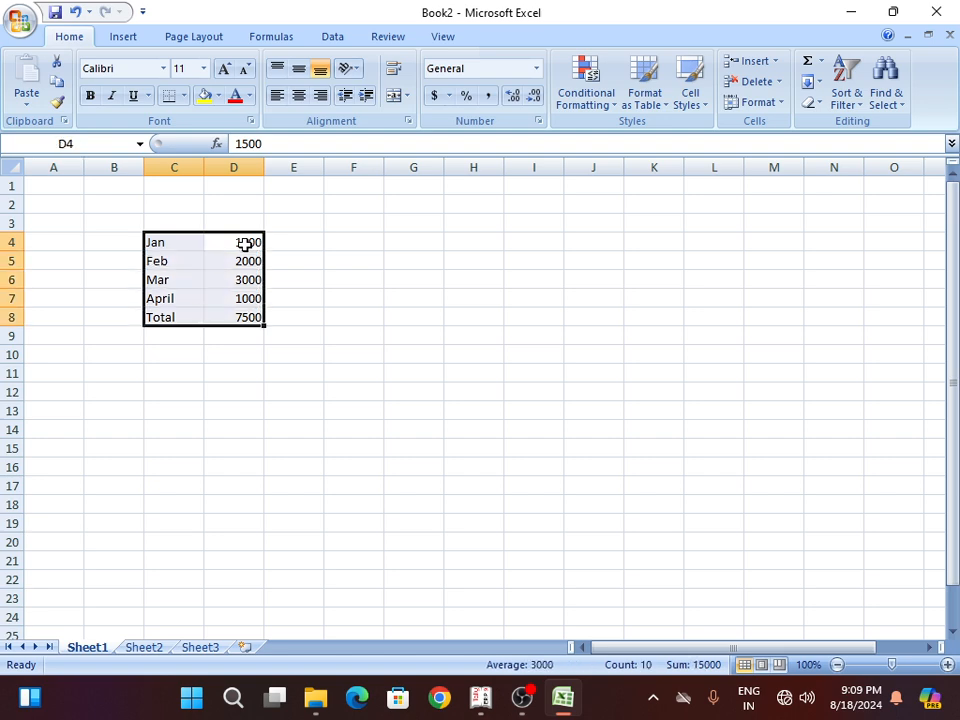
{"action": "left_click", "coordinate": [185, 96]}
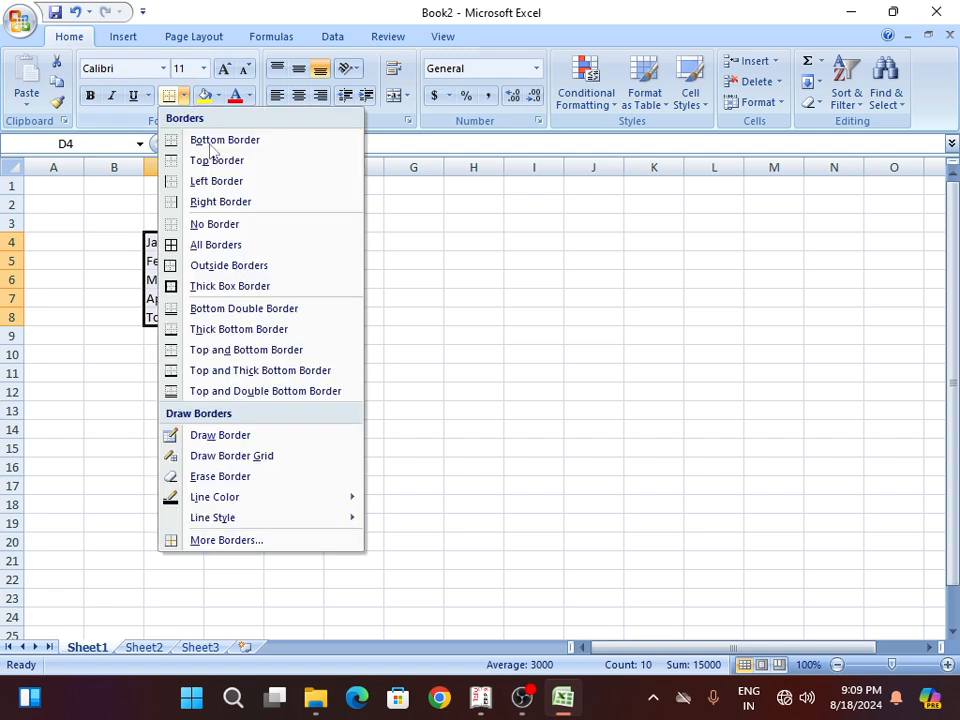
{"action": "left_click", "coordinate": [212, 244]}
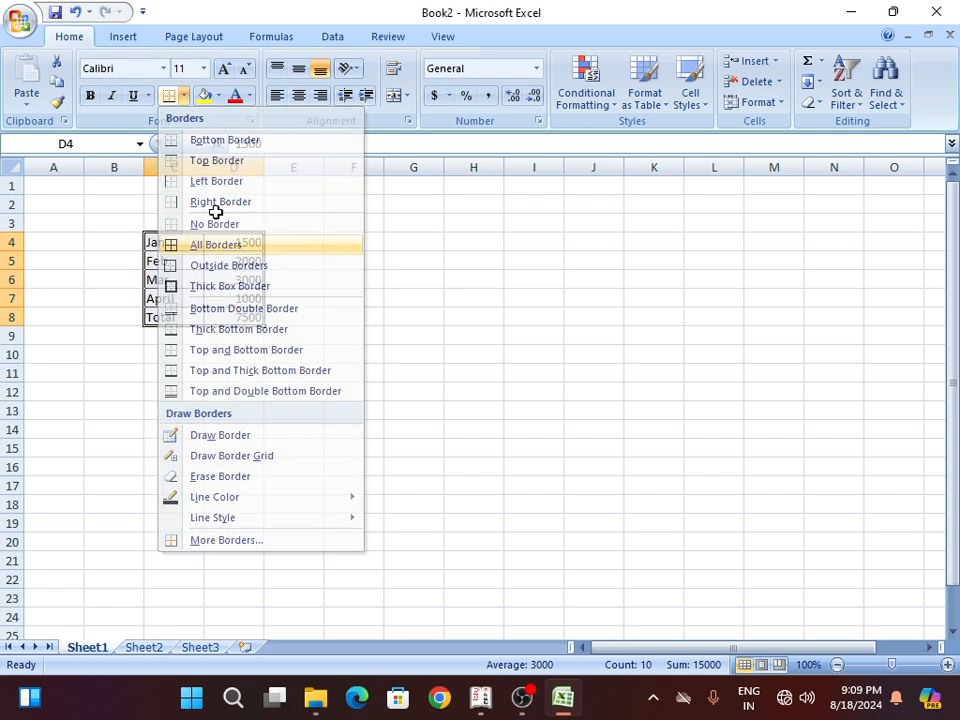
{"action": "left_click", "coordinate": [90, 96]}
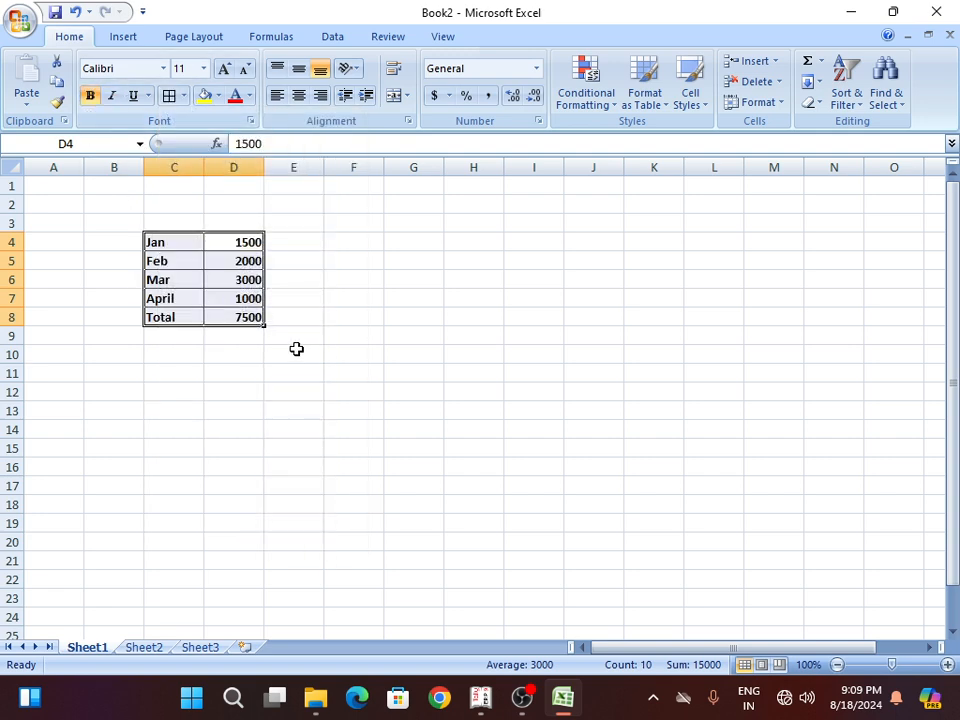
Save the workbook to the Desktop as an Excel Workbook named Krishna
{"action": "left_click", "coordinate": [24, 30]}
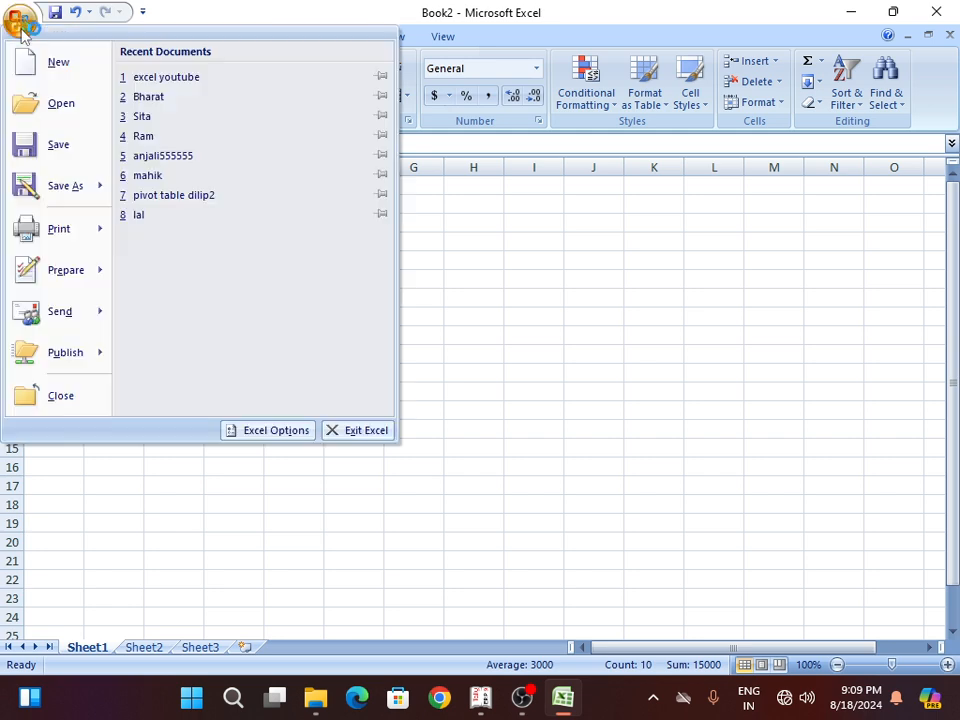
{"action": "left_click", "coordinate": [64, 196]}
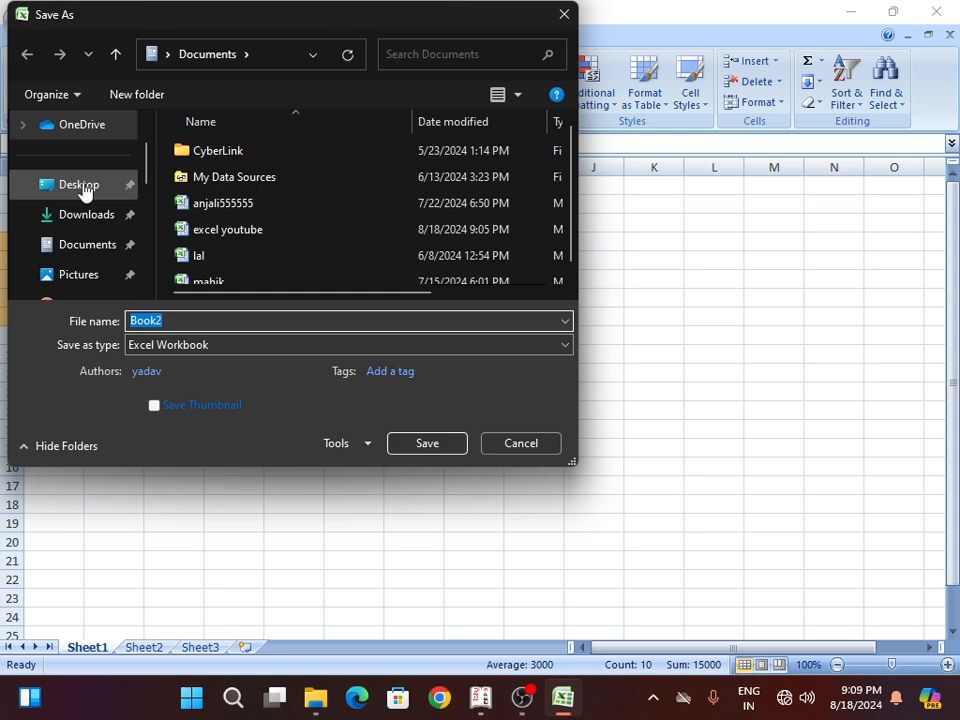
{"action": "left_click", "coordinate": [84, 190]}
{"action": "double_click", "coordinate": [171, 324]}
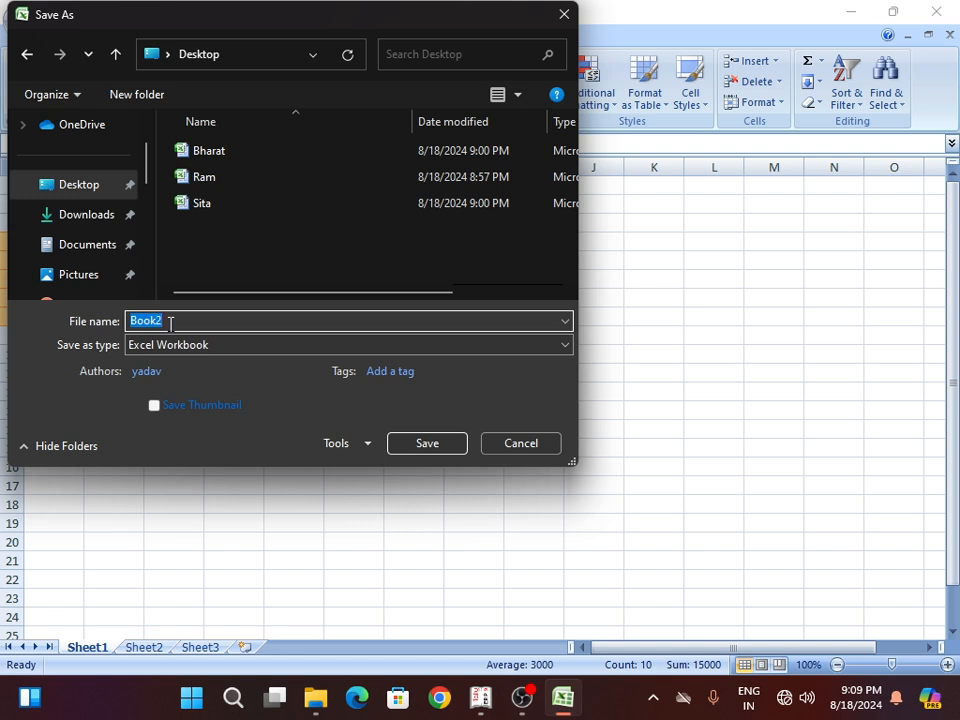
{"action": "type", "text": "Krishna"}
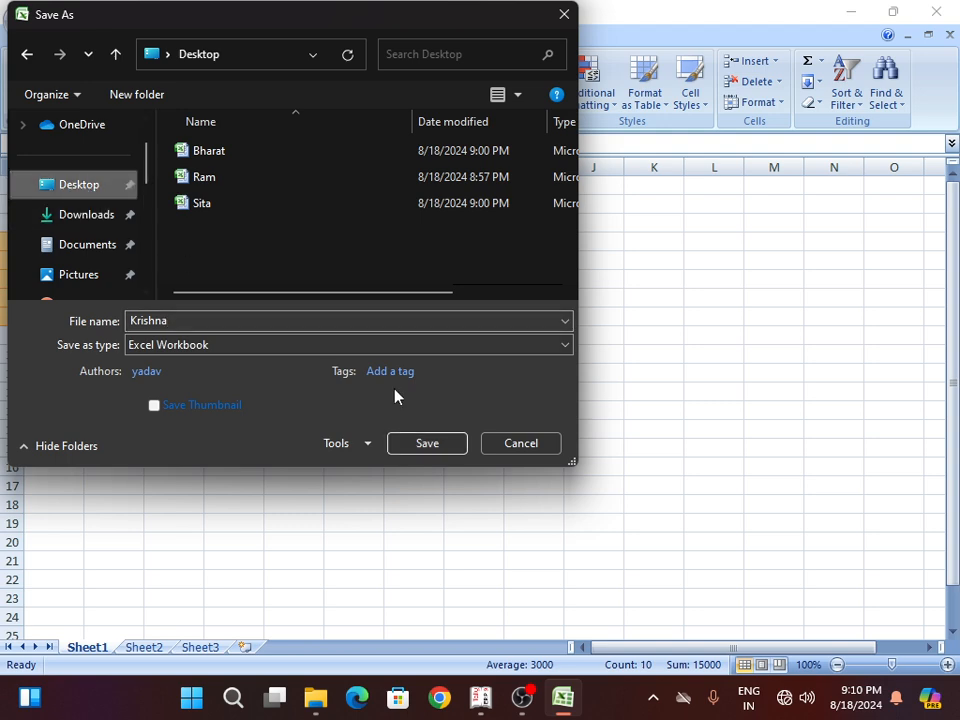
{"action": "left_click", "coordinate": [424, 445]}
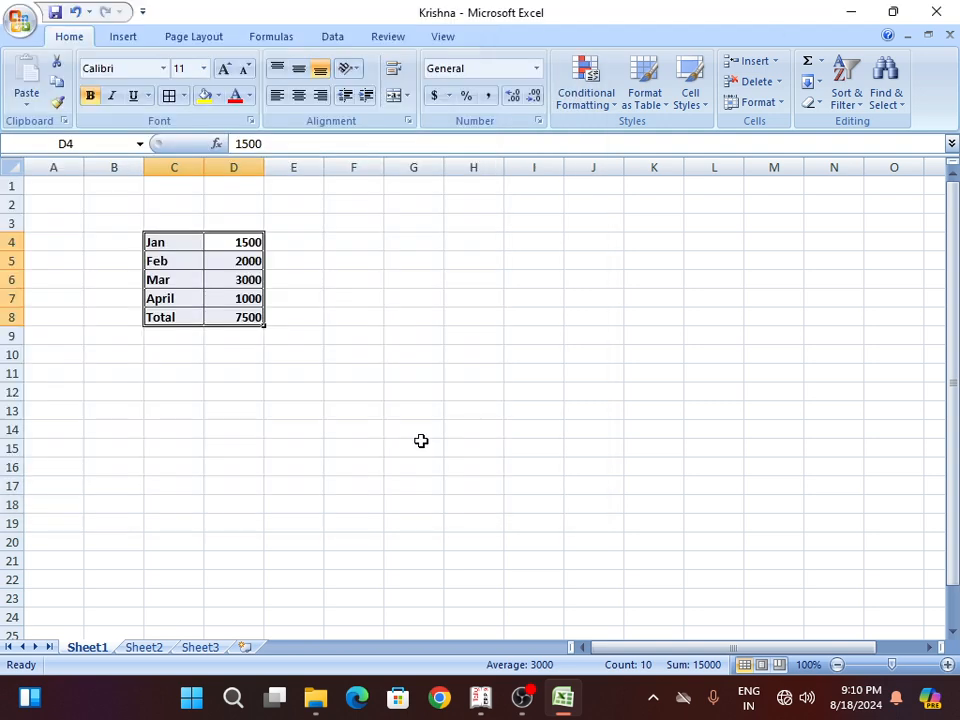
Close the saved workbook and launch Excel again with a new blank workbook
{"action": "left_click", "coordinate": [935, 11]}
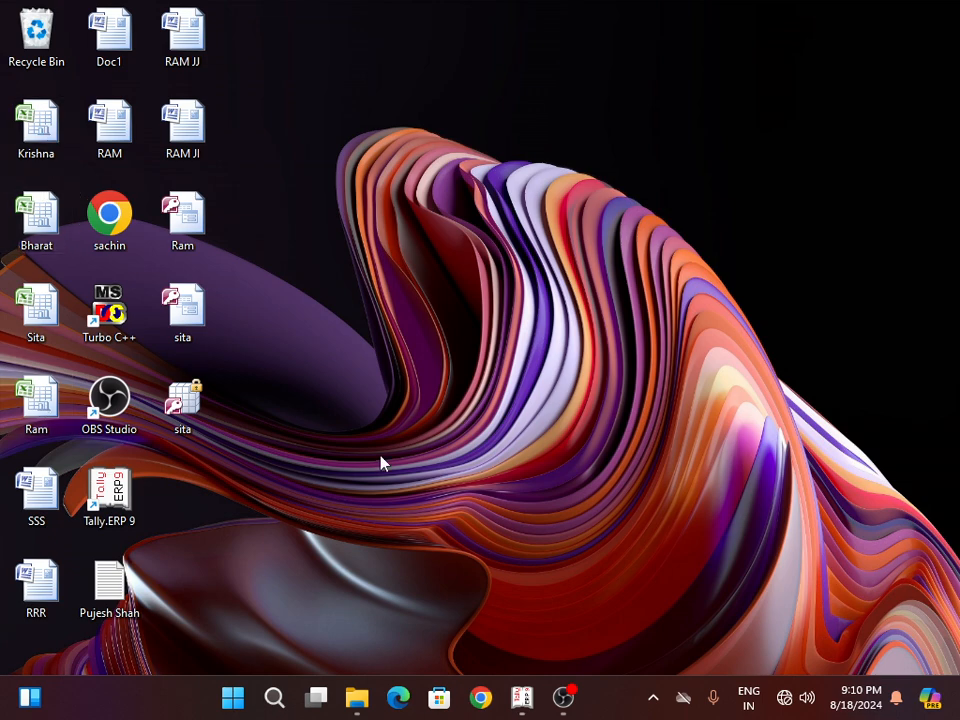
{"action": "key", "text": "super+r"}
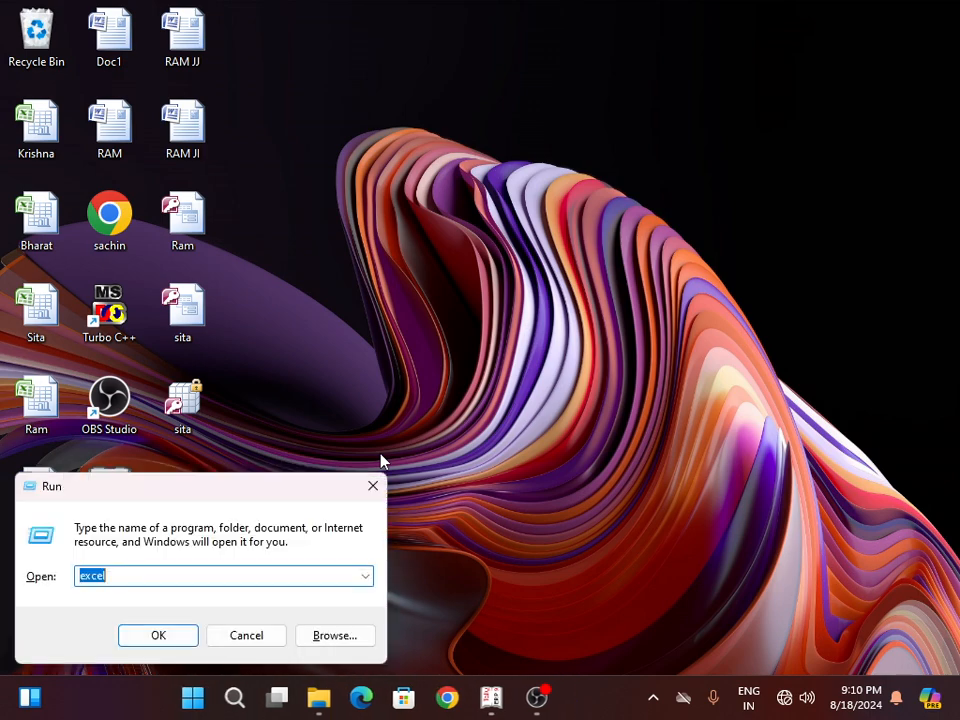
{"action": "key", "text": "Return"}
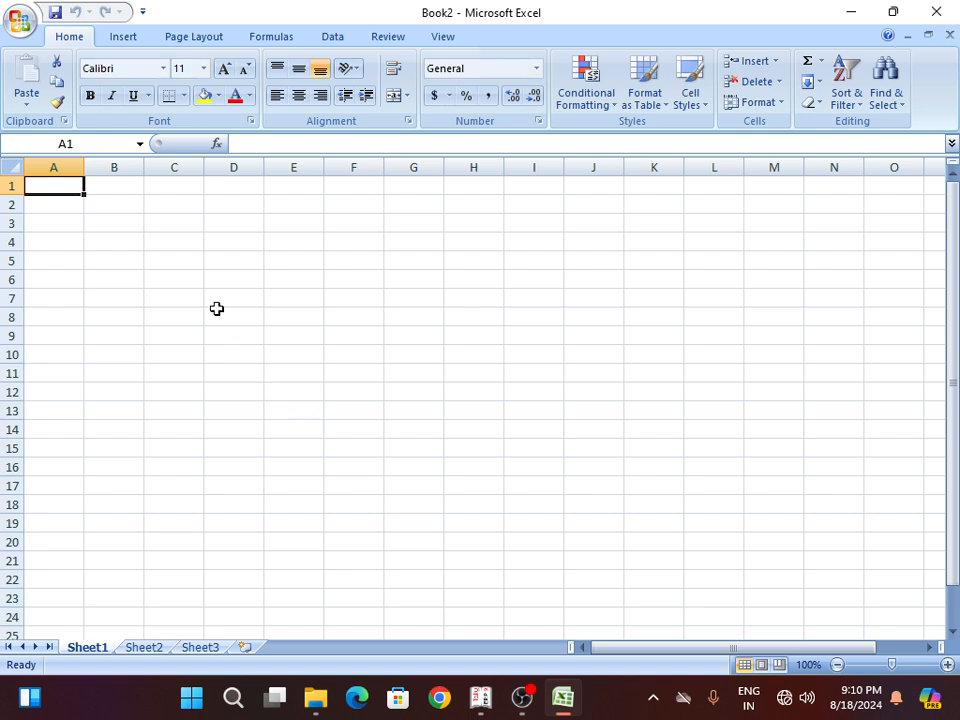
Enter the months May, Jun, July and August in cells C4 to C7
{"action": "left_click", "coordinate": [180, 244]}
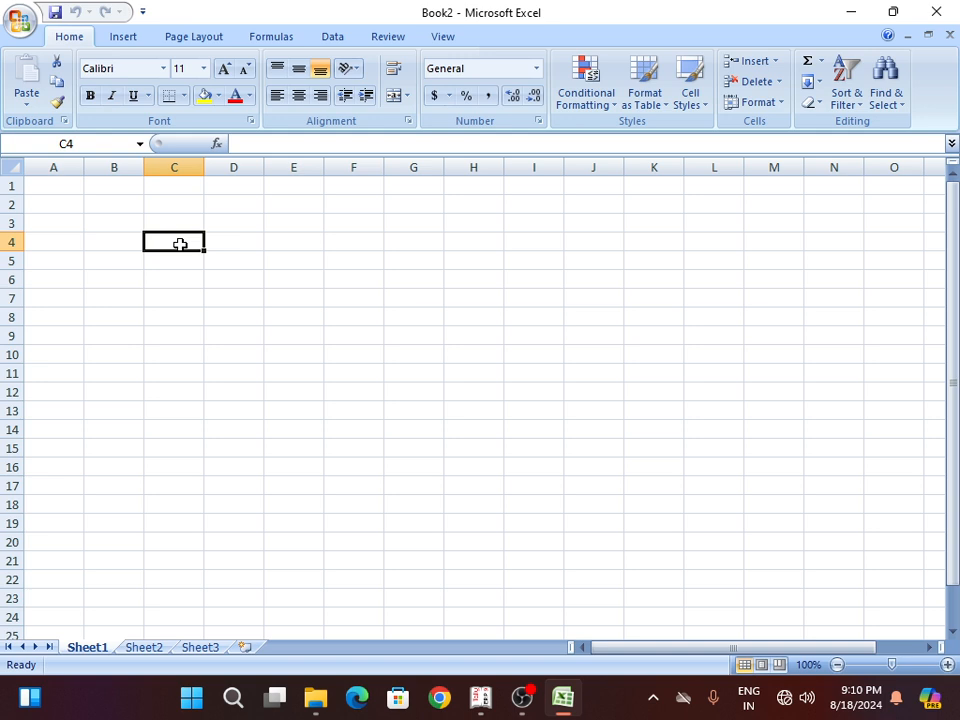
{"action": "type", "text": "May"}
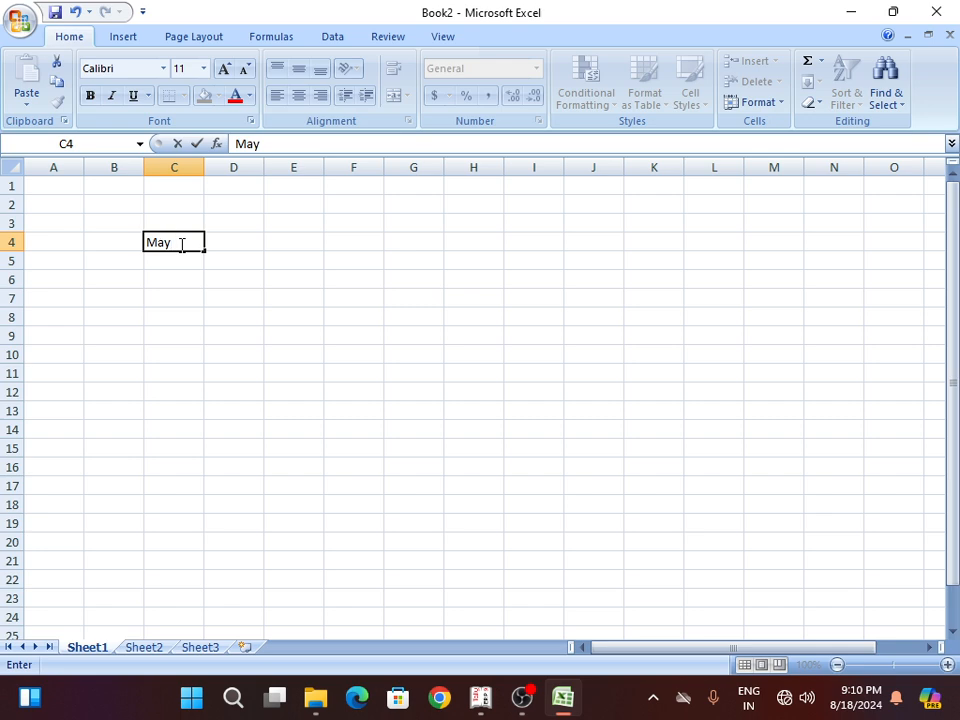
{"action": "key", "text": "Return"}
{"action": "type", "text": "Jun"}
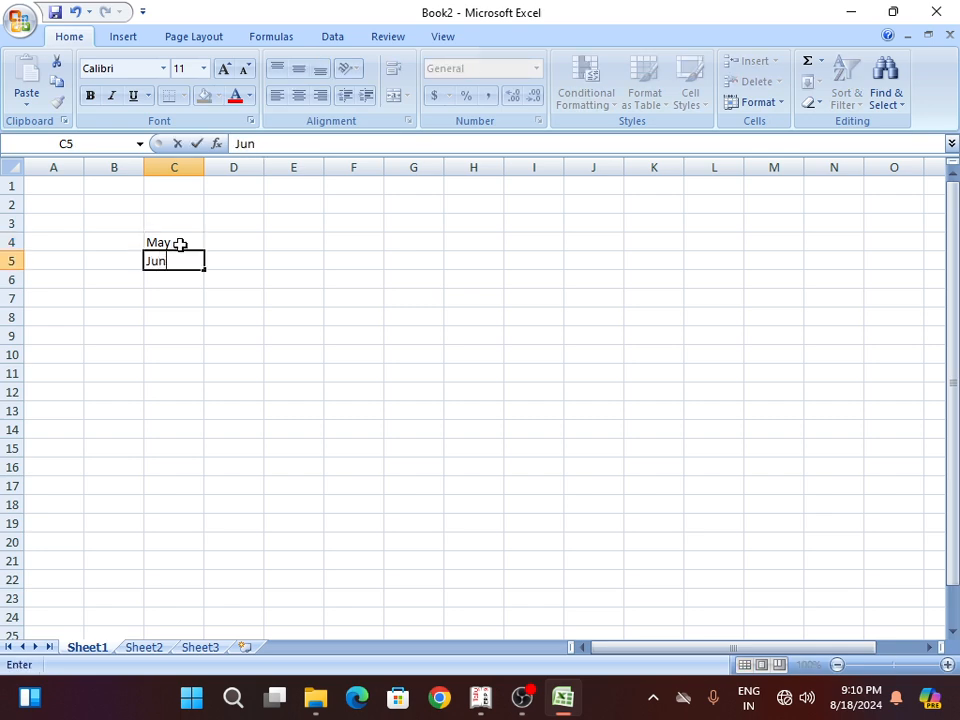
{"action": "key", "text": "Return"}
{"action": "type", "text": "Ju"}
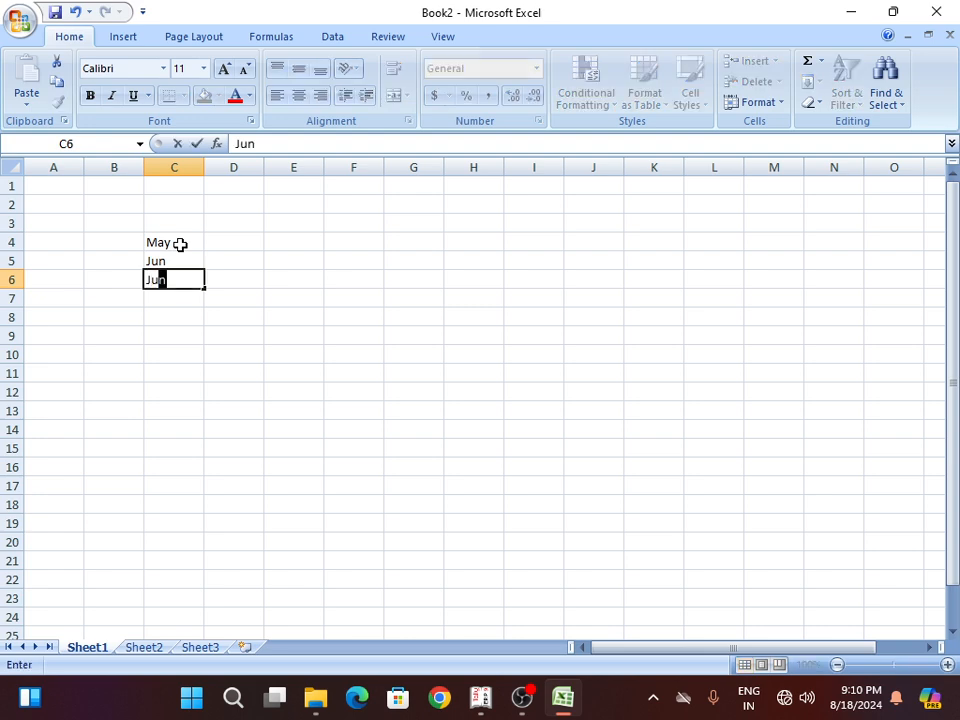
{"action": "type", "text": "ly"}
{"action": "key", "text": "Return"}
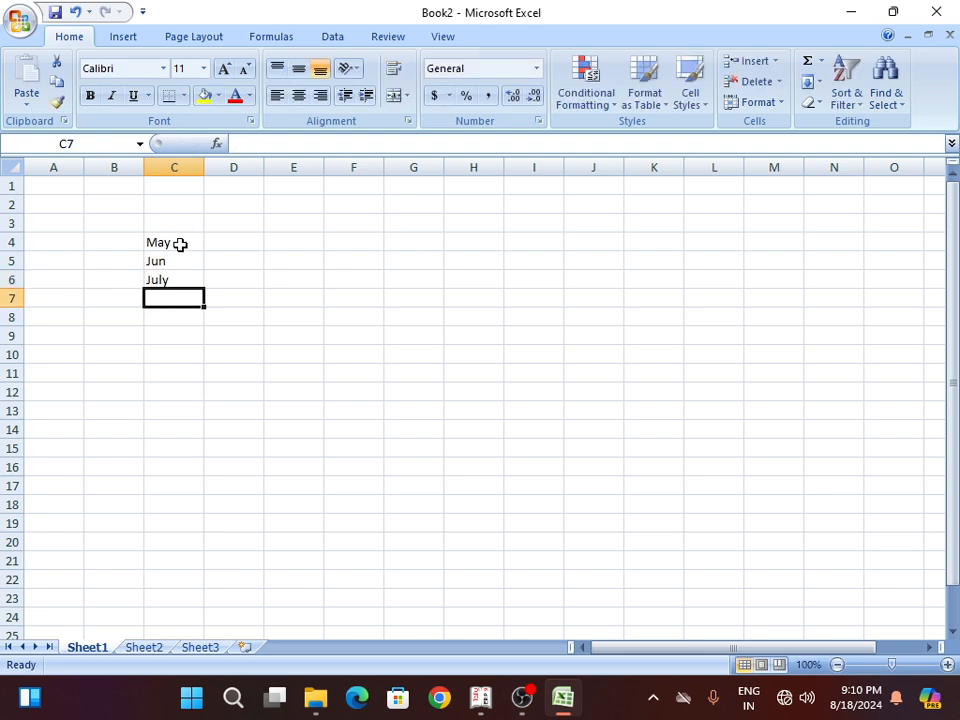
{"action": "type", "text": "August"}
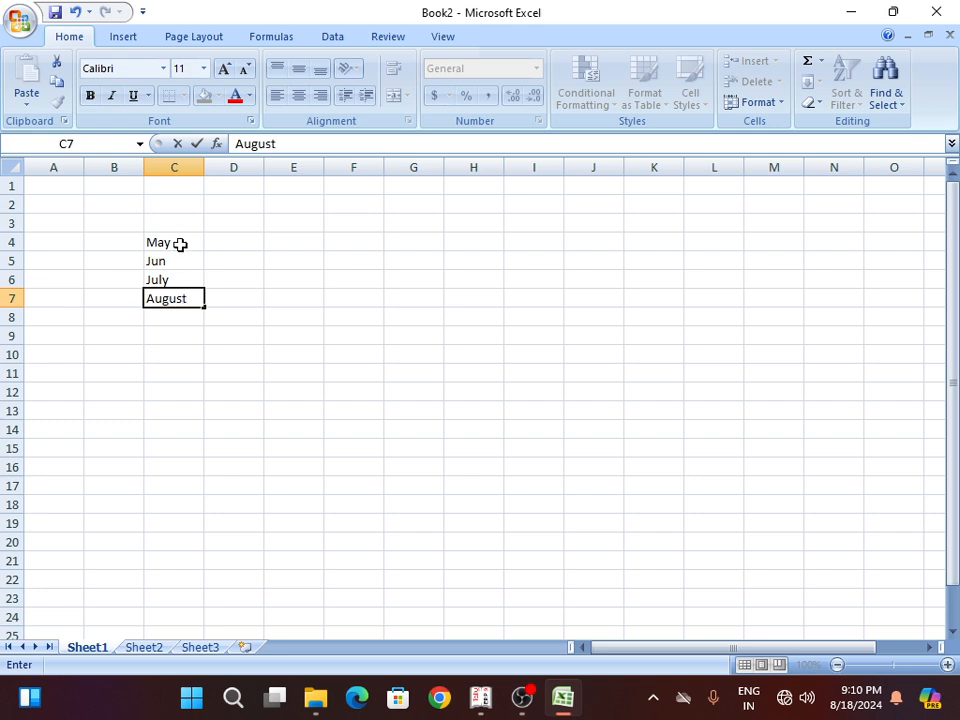
{"action": "key", "text": "Tab"}
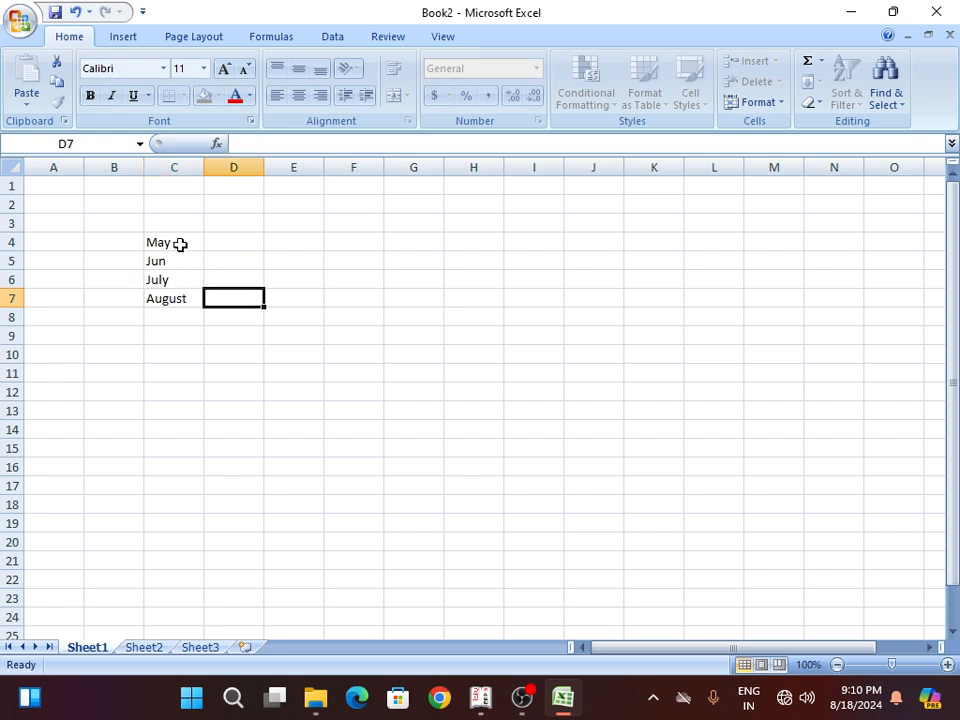
Enter the amounts 8000, 1400, 1200 and 3000 beside the months in cells D4 to D7
{"action": "key", "text": "Up"}
{"action": "key", "text": "Up"}
{"action": "key", "text": "Up"}
{"action": "type", "text": "8000"}
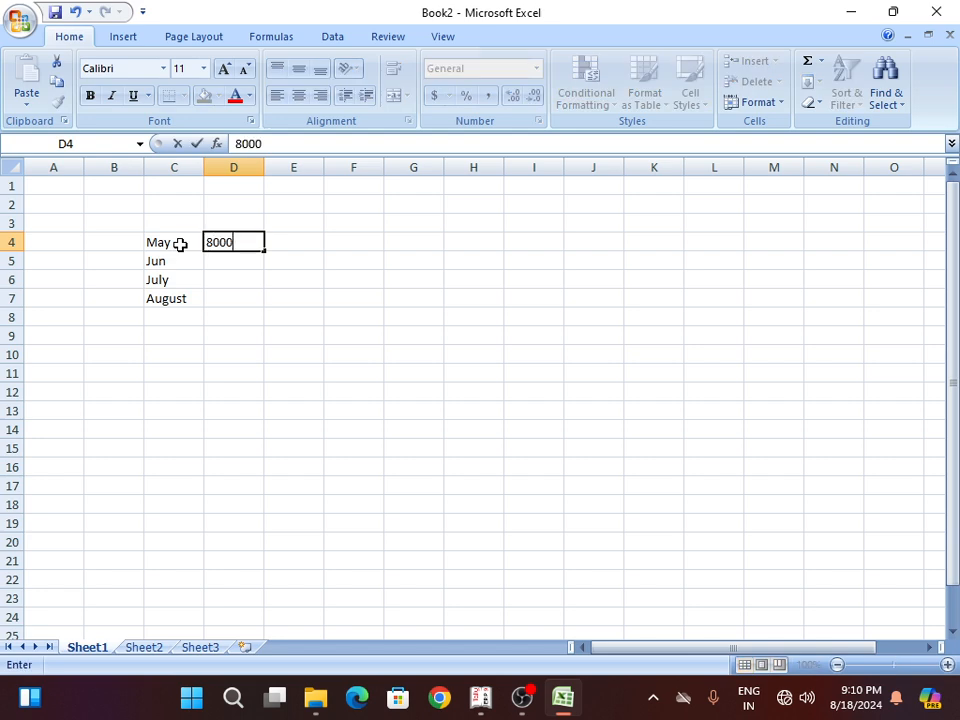
{"action": "key", "text": "Return"}
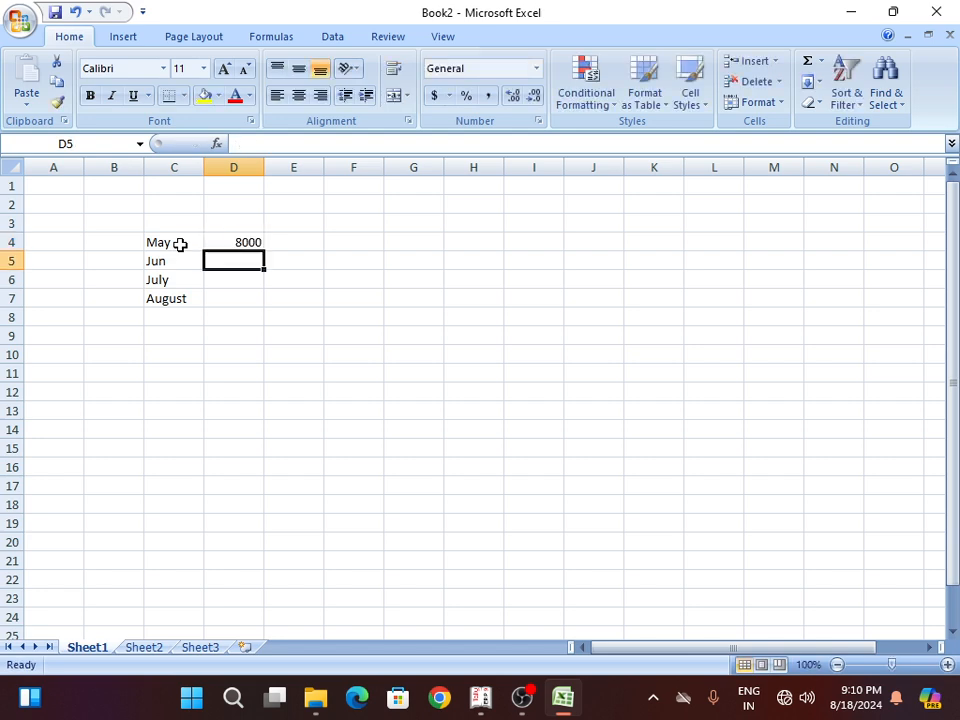
{"action": "type", "text": "1400"}
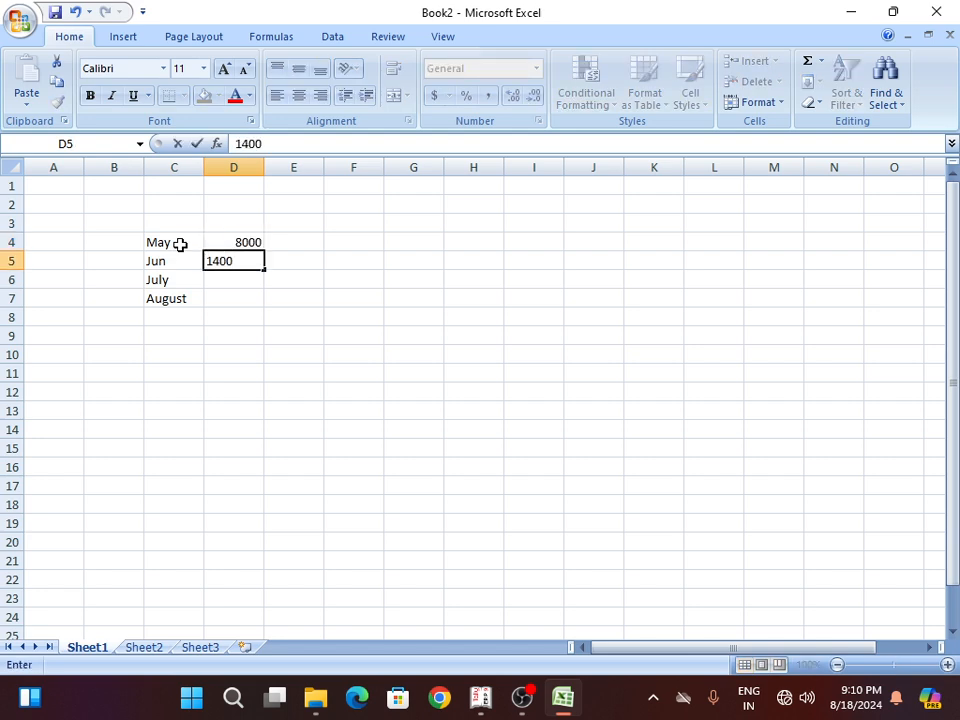
{"action": "key", "text": "Return"}
{"action": "type", "text": "1200"}
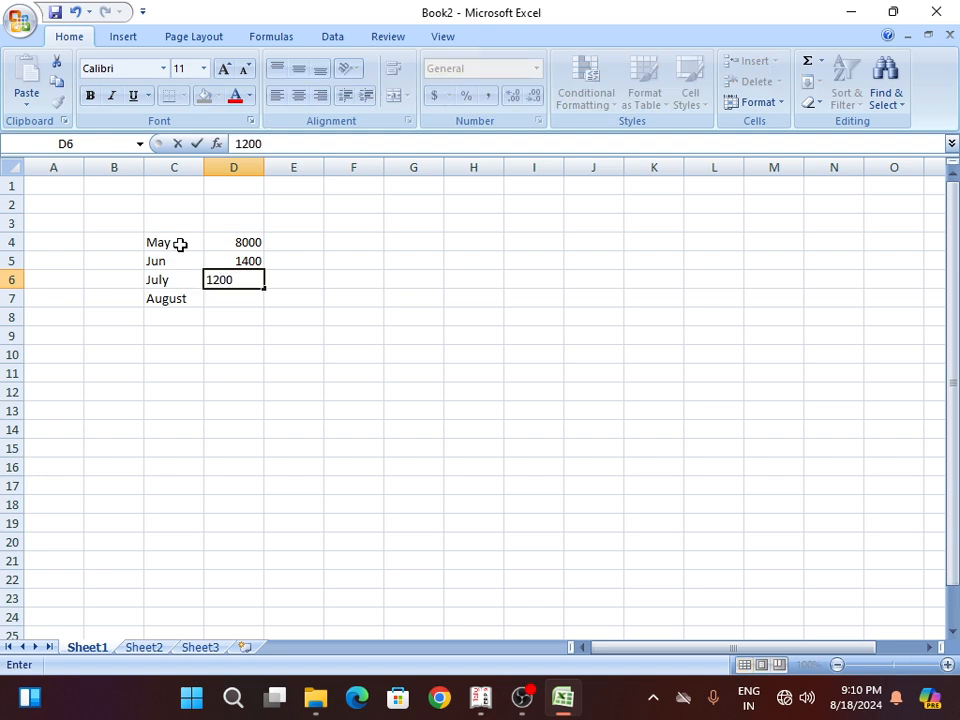
{"action": "key", "text": "Return"}
{"action": "type", "text": "3000"}
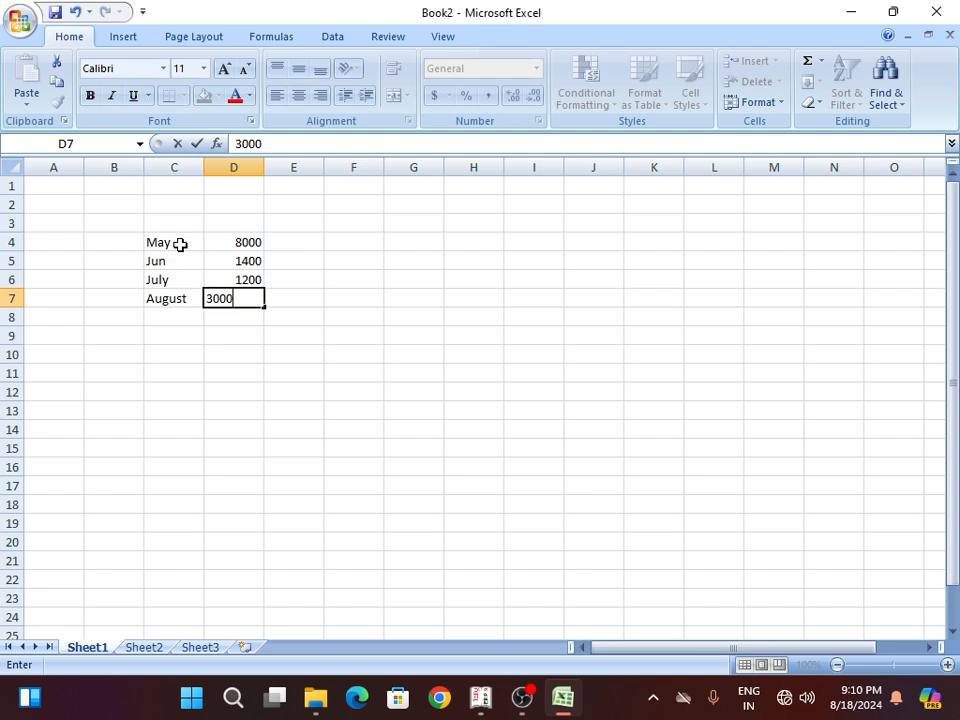
{"action": "key", "text": "Return"}
Label cell C8 below the months as Total
{"action": "key", "text": "Left"}
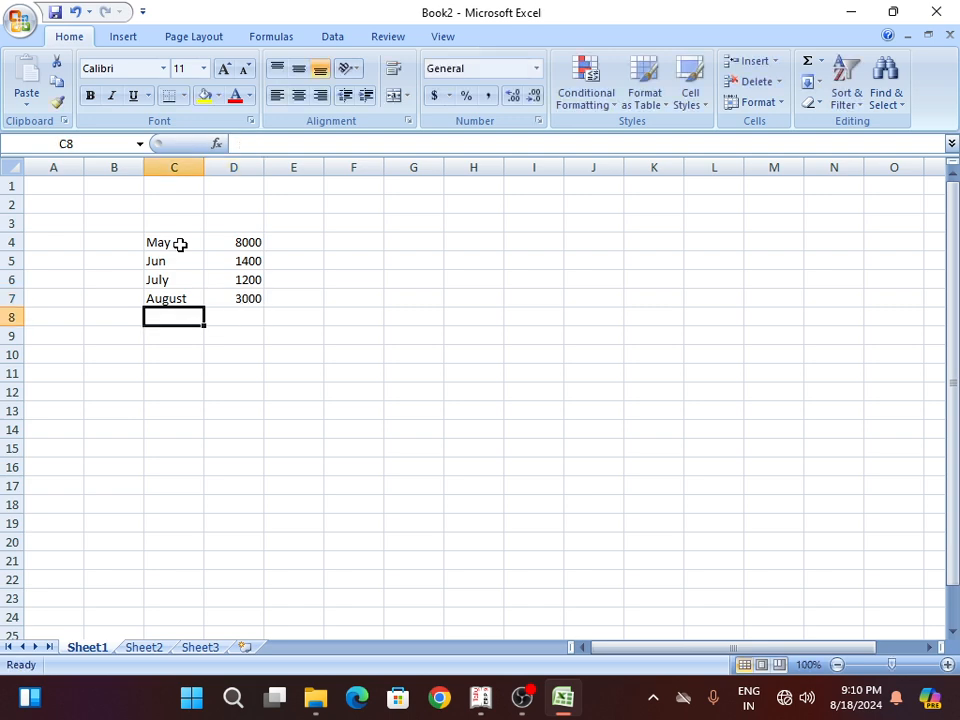
{"action": "type", "text": "T"}
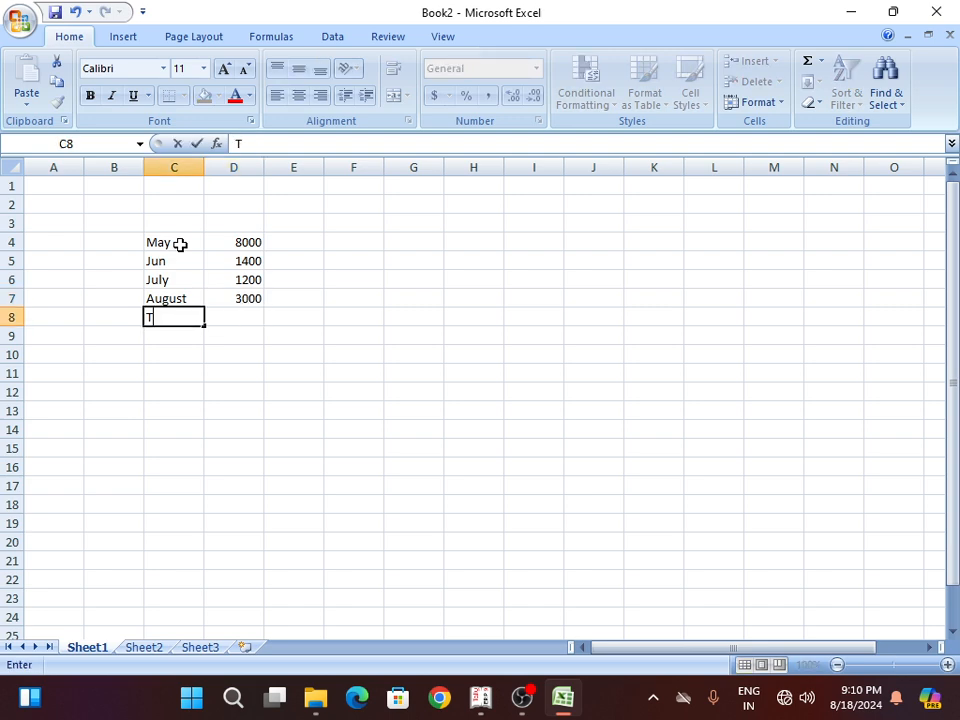
{"action": "type", "text": "otal"}
{"action": "key", "text": "Right"}
{"action": "type", "text": "=s"}
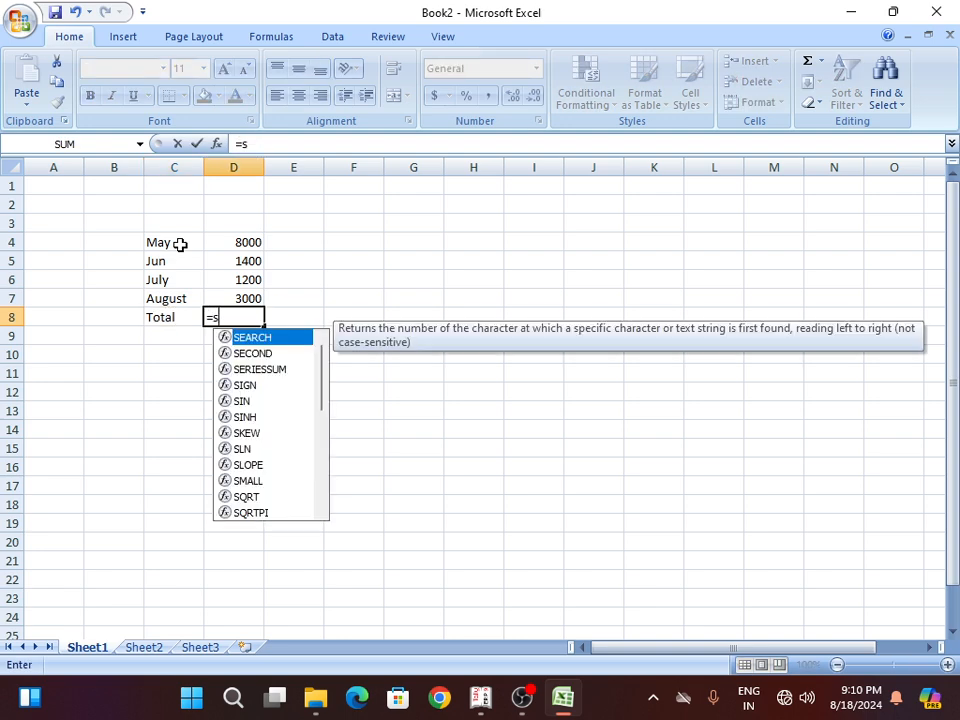
{"action": "type", "text": "um(9999999"}
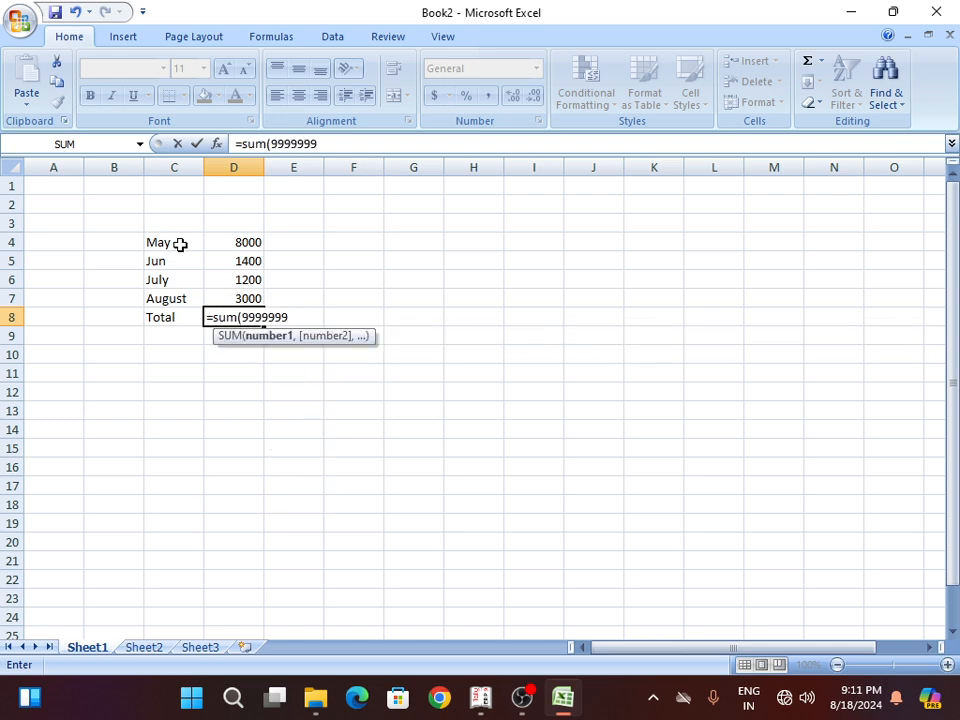
{"action": "key", "text": "Up"}
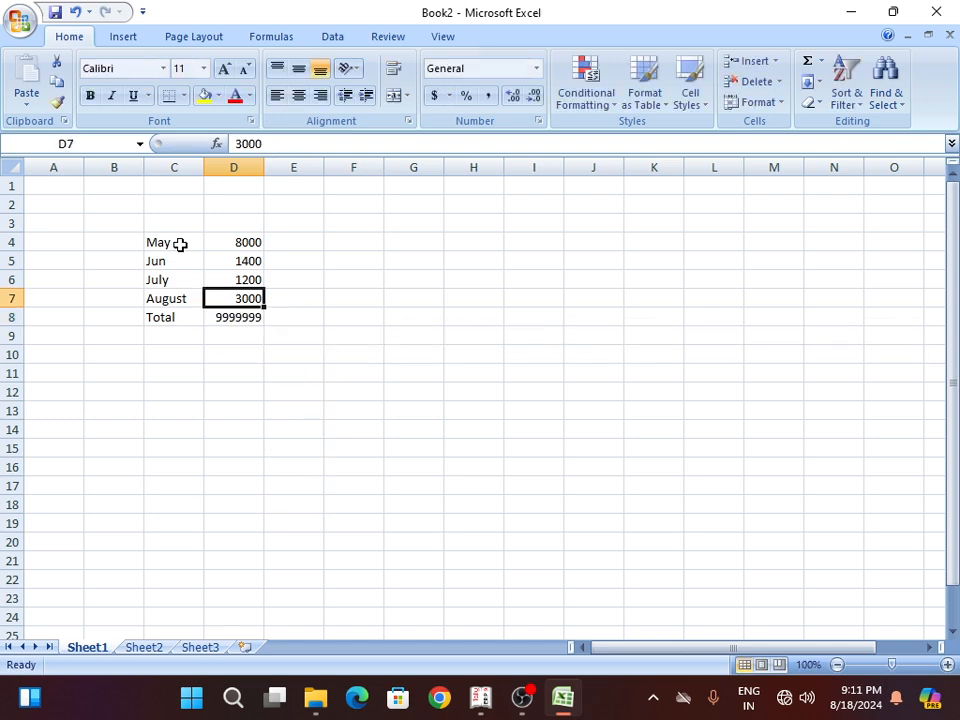
{"action": "key", "text": "Down"}
Add up the monthly amounts in cell D8 with the formula =sum(D4:D7)
{"action": "type", "text": "=sum"}
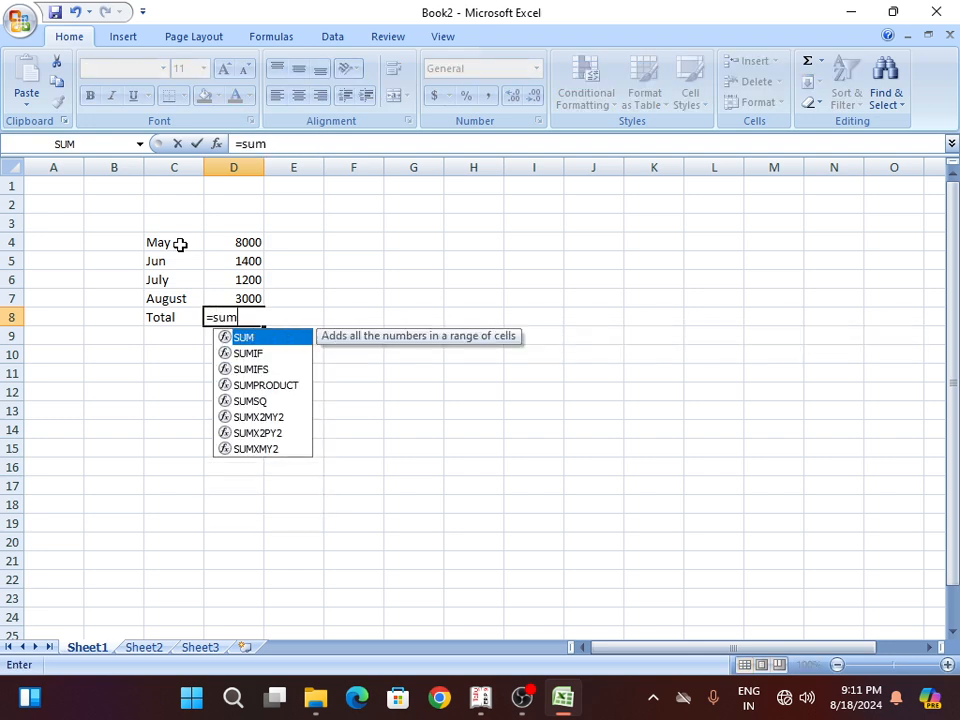
{"action": "type", "text": "("}
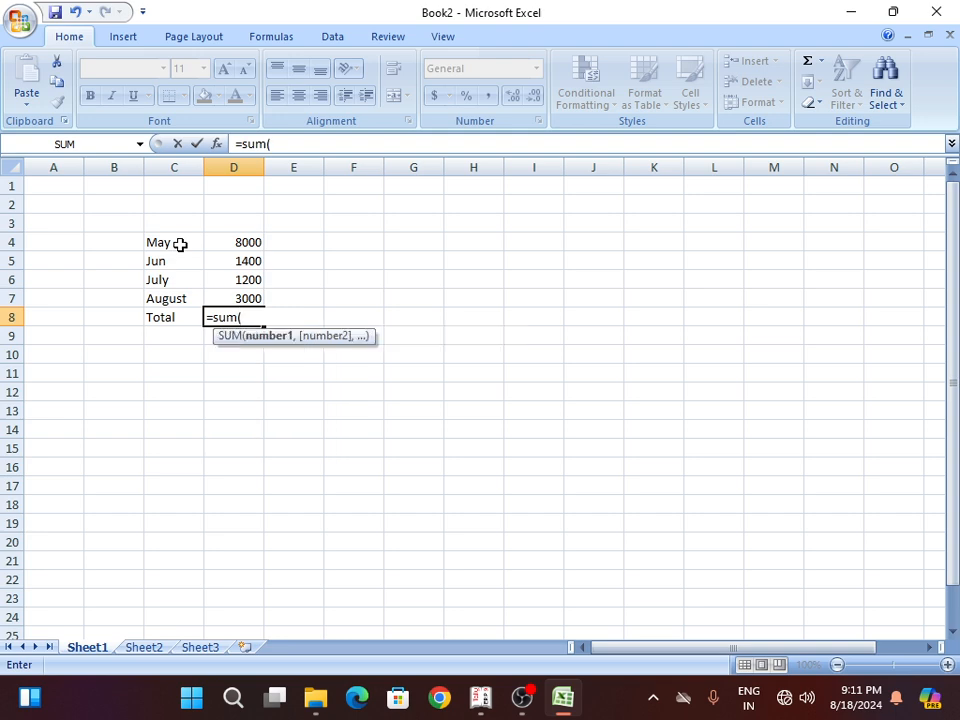
{"action": "key", "text": "Up"}
{"action": "key", "text": "shift+Down"}
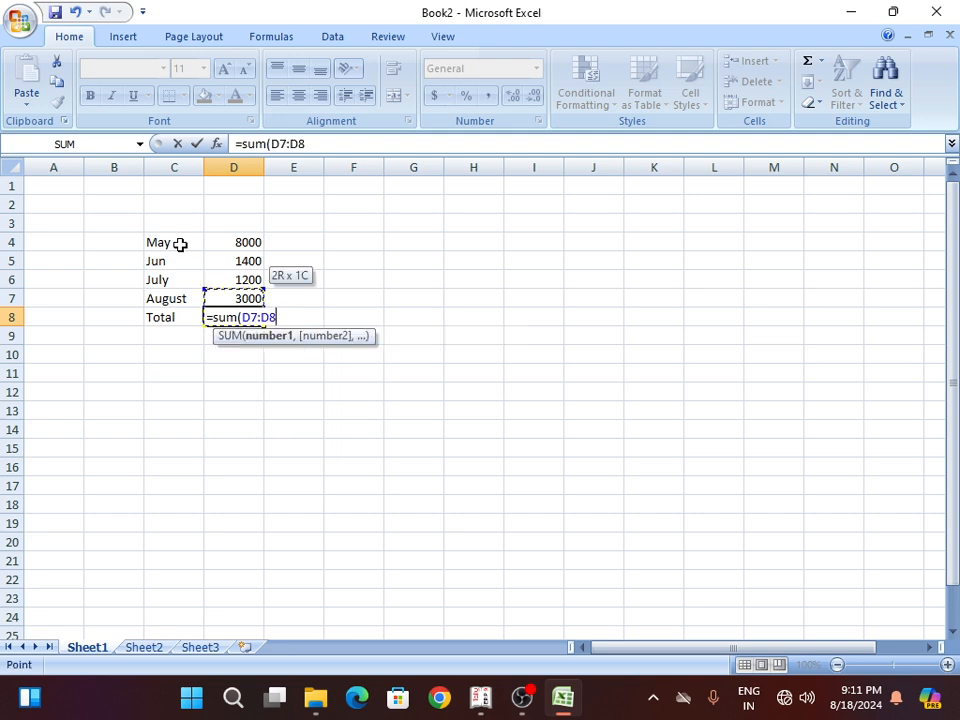
{"action": "key", "text": "shift+Up"}
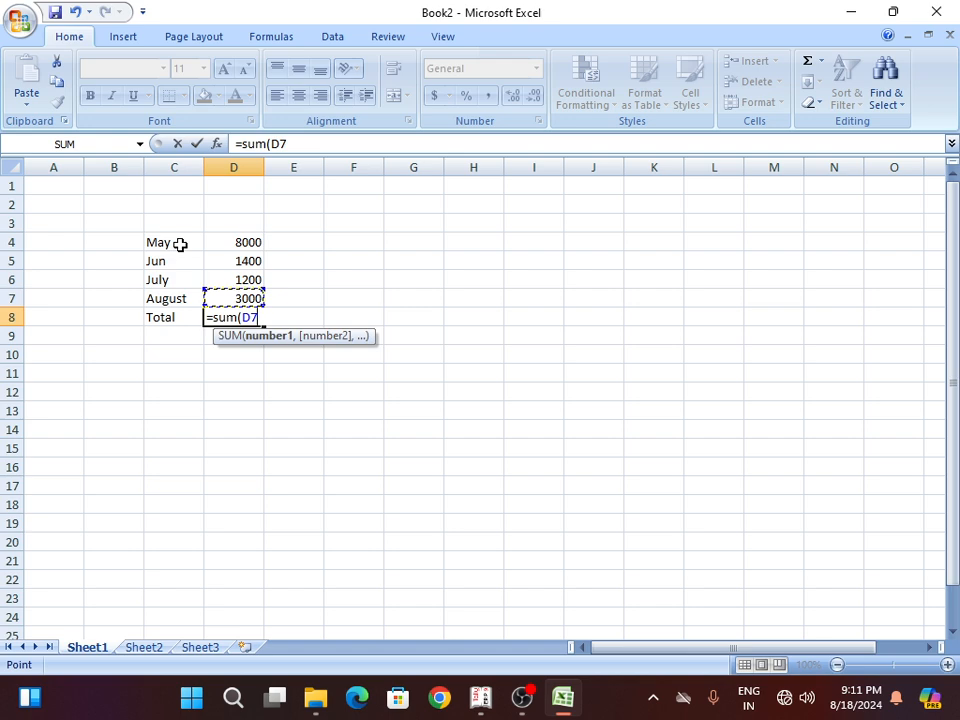
{"action": "key", "text": "shift+Up"}
{"action": "key", "text": "shift+Up"}
{"action": "key", "text": "shift+Up"}
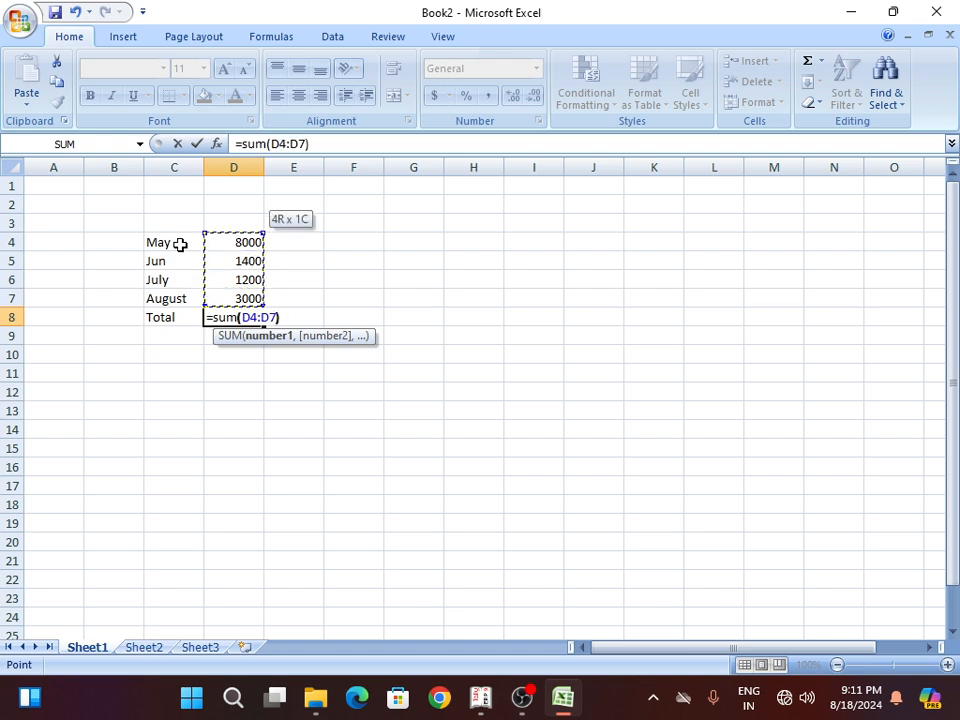
{"action": "type", "text": ")"}
{"action": "key", "text": "Return"}
Apply all borders and bold formatting to the May to August table in C4:D8
{"action": "key", "text": "Up"}
{"action": "key", "text": "Up"}
{"action": "key", "text": "Up"}
{"action": "key", "text": "Up"}
{"action": "key", "text": "Up"}
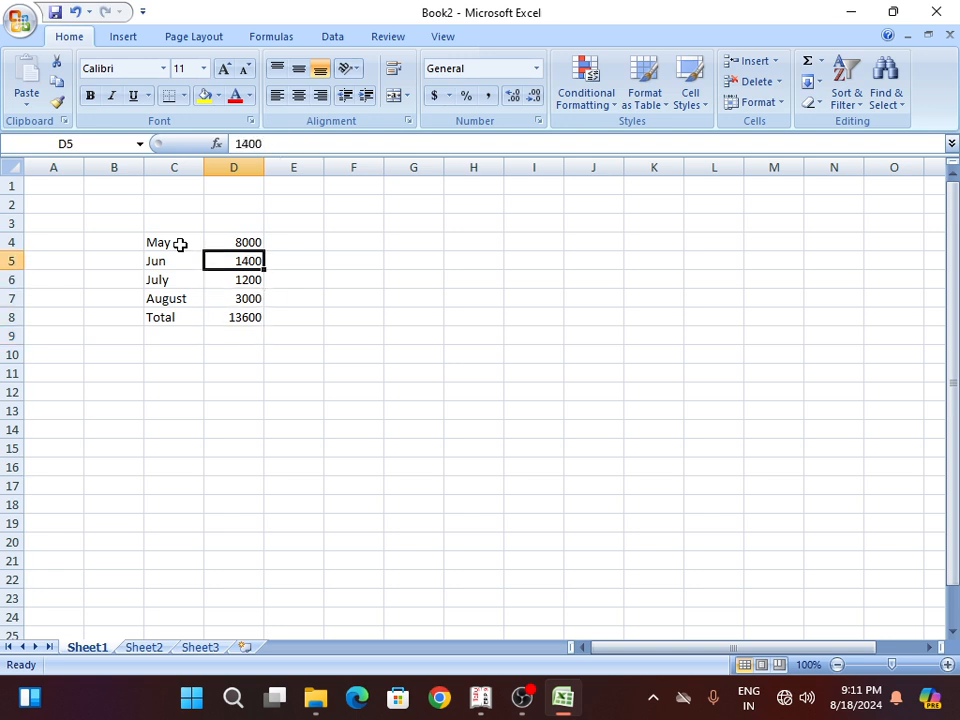
{"action": "key", "text": "shift+Left"}
{"action": "key", "text": "shift+Down"}
{"action": "key", "text": "shift+Down"}
{"action": "key", "text": "shift+Down"}
{"action": "key", "text": "shift+Down"}
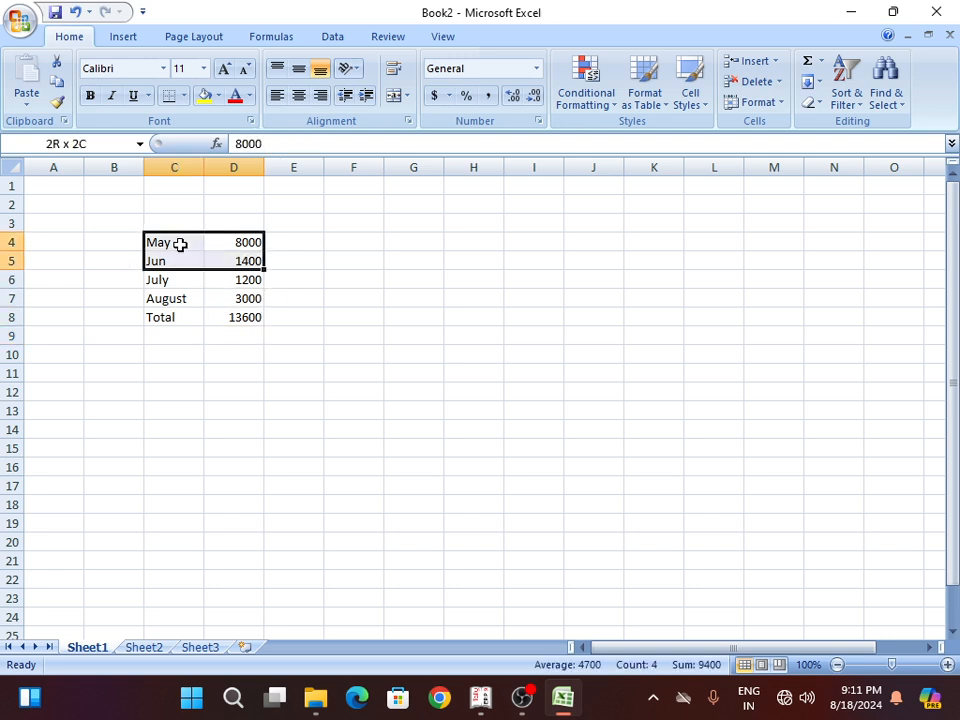
{"action": "key", "text": "alt"}
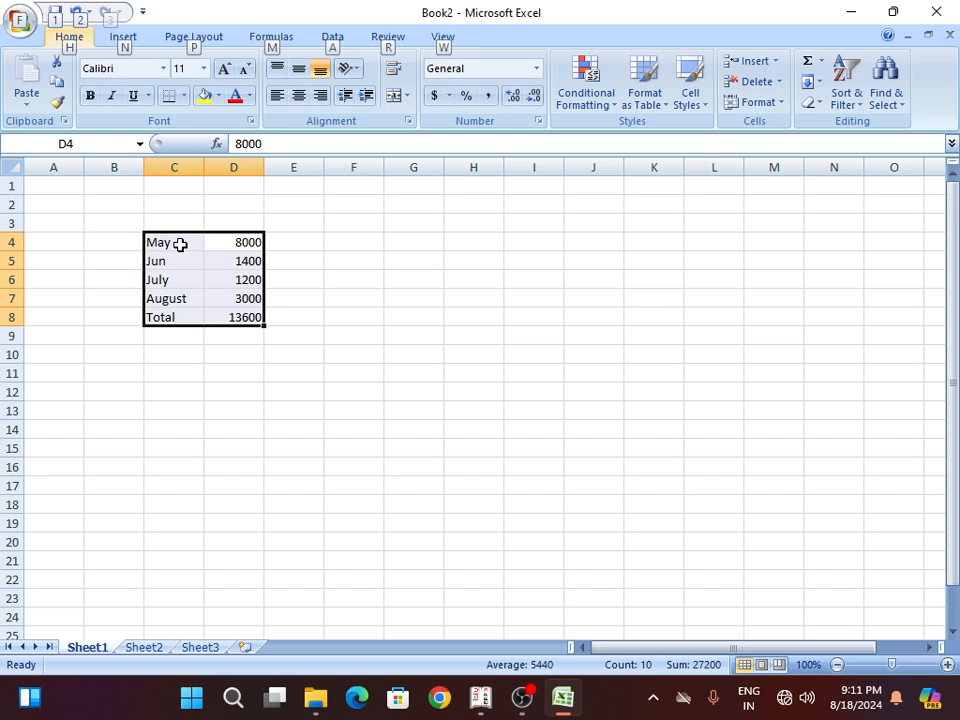
{"action": "key", "text": "h"}
{"action": "key", "text": "b"}
{"action": "key", "text": "a"}
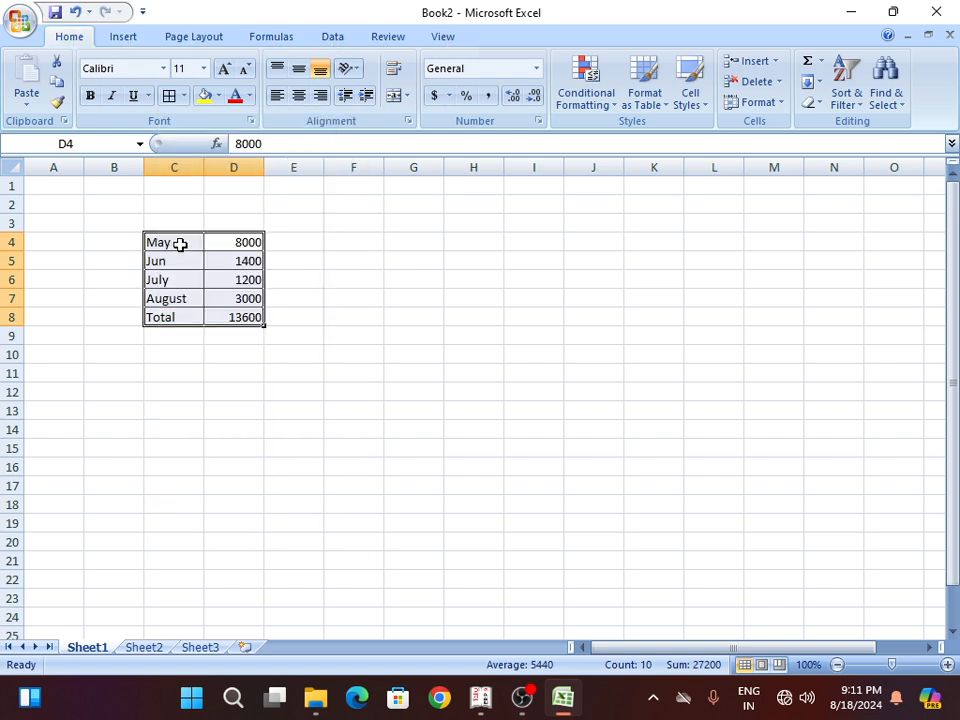
{"action": "key", "text": "ctrl+b"}
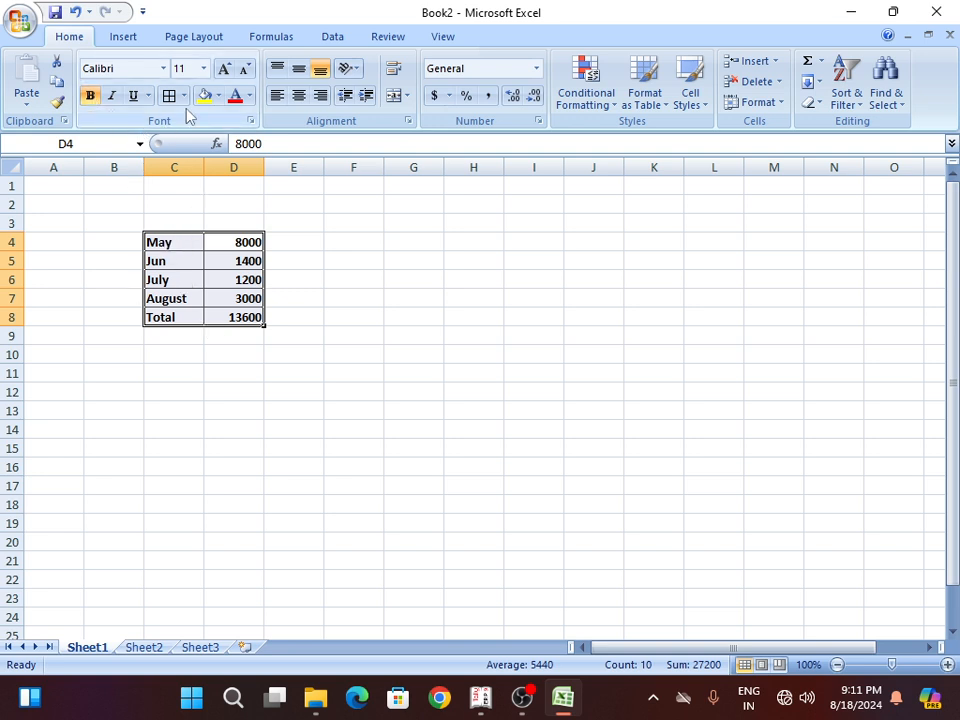
{"action": "left_click", "coordinate": [377, 371]}
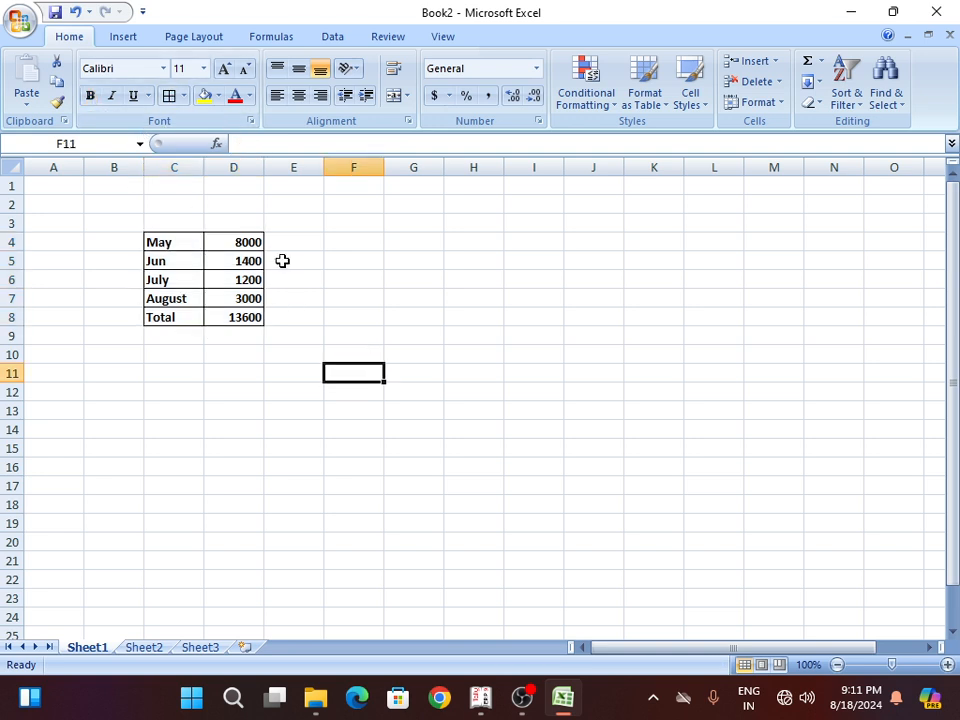
Save the workbook to the Desktop as an Excel Workbook named Radhey
{"action": "left_click", "coordinate": [19, 19]}
{"action": "left_click", "coordinate": [83, 194]}
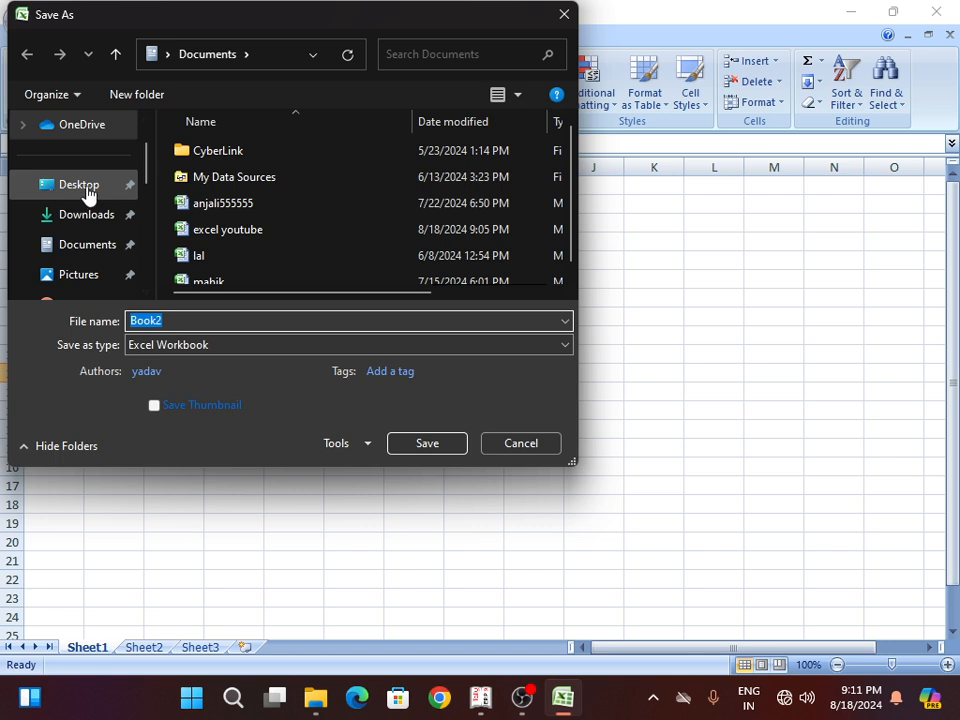
{"action": "left_click", "coordinate": [86, 190]}
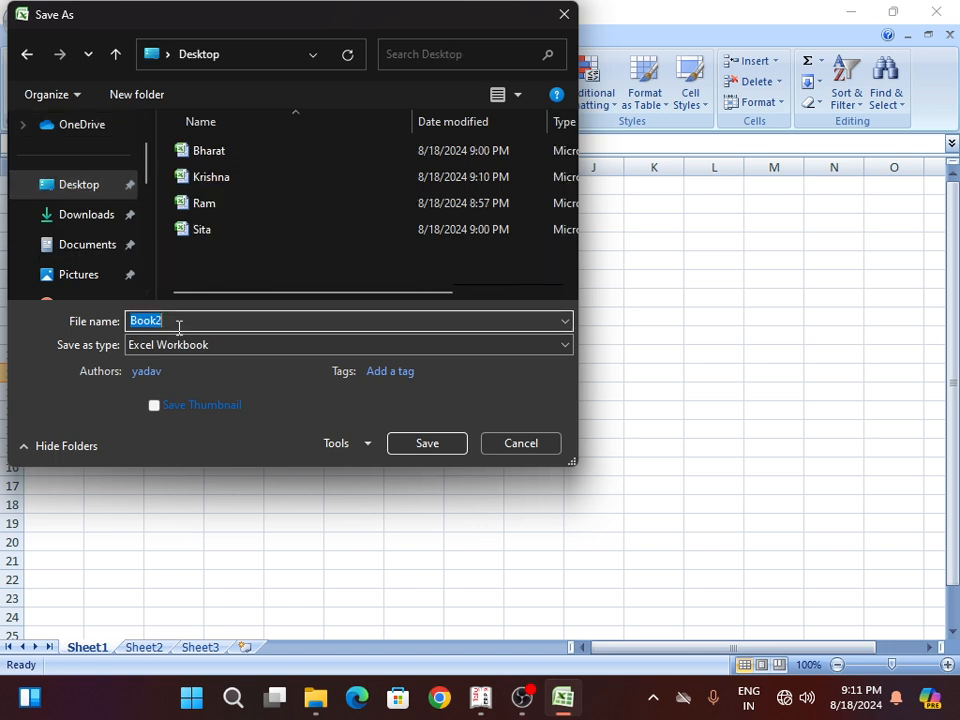
{"action": "type", "text": "Radhey"}
{"action": "left_click", "coordinate": [398, 446]}
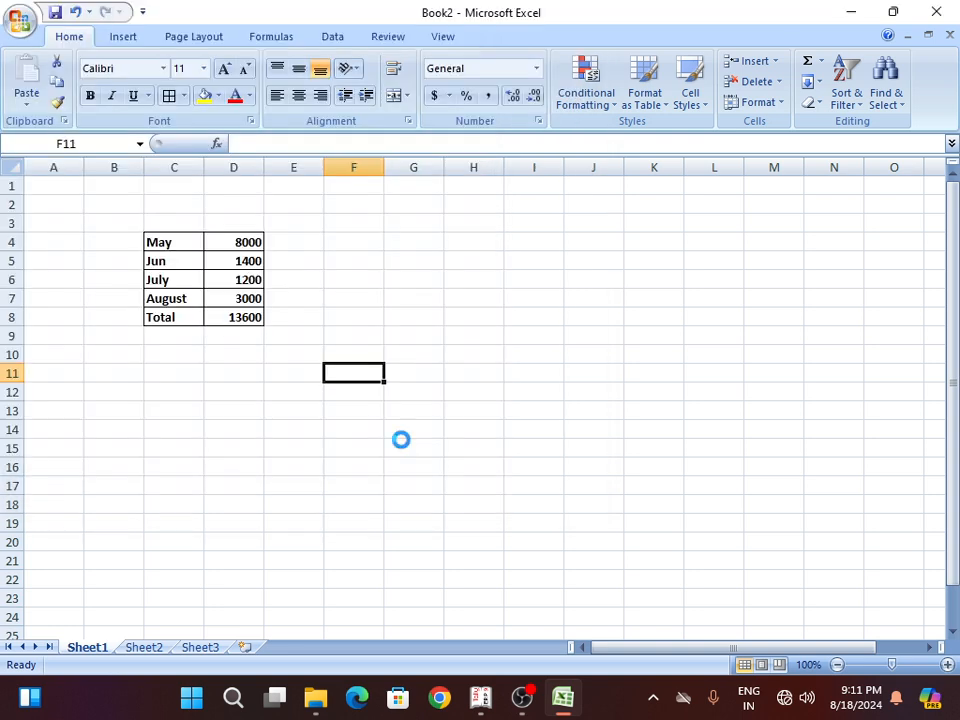
Close the Radhey workbook and launch Excel again with a new blank workbook
{"action": "left_click", "coordinate": [940, 14]}
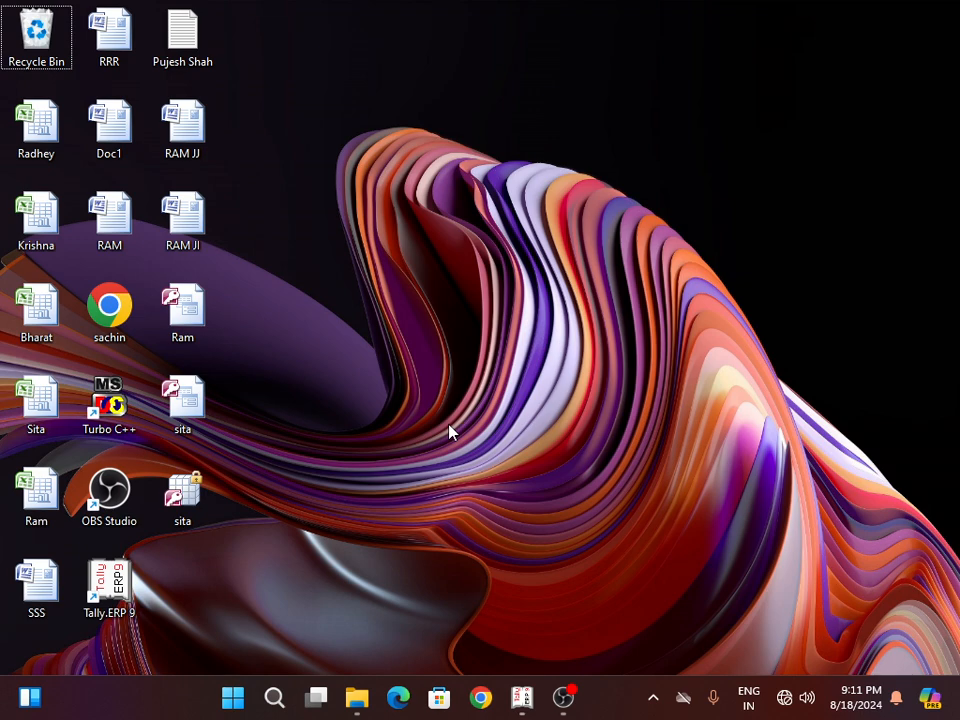
{"action": "key", "text": "super+r"}
{"action": "key", "text": "Return"}
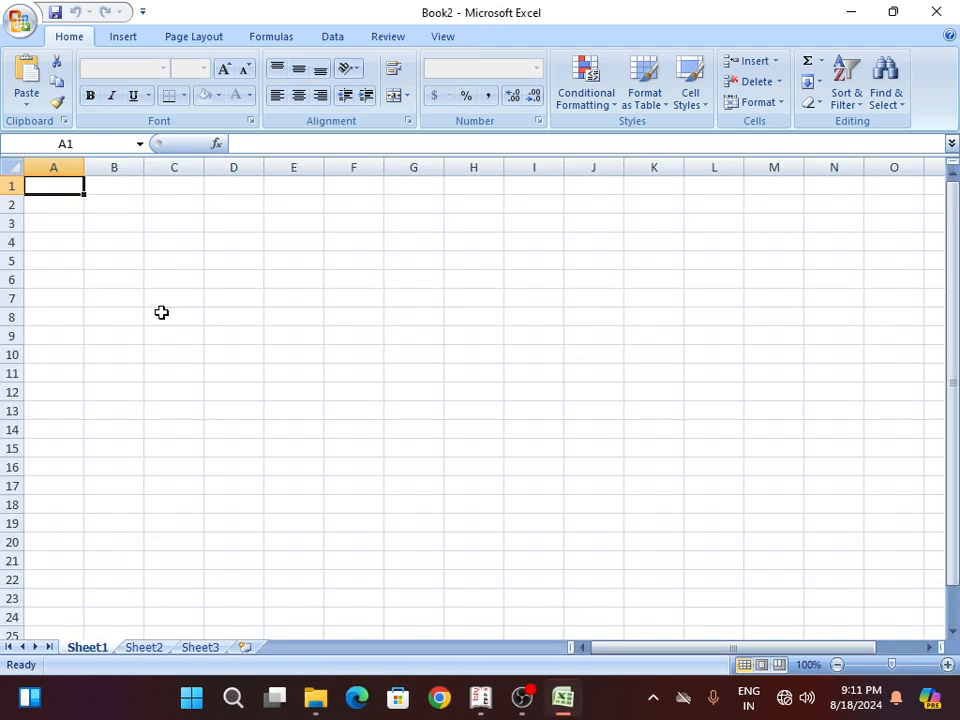
Enter the month labels Sep, Oct, Nov and Dec in cells C4 to C7
{"action": "left_click", "coordinate": [165, 246]}
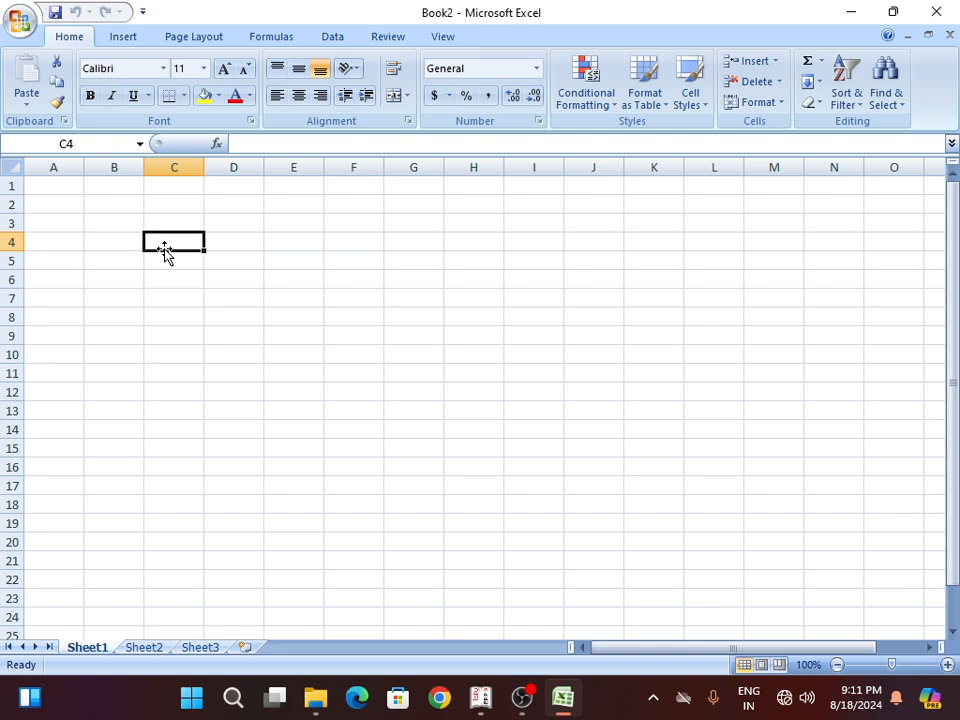
{"action": "type", "text": "Sep"}
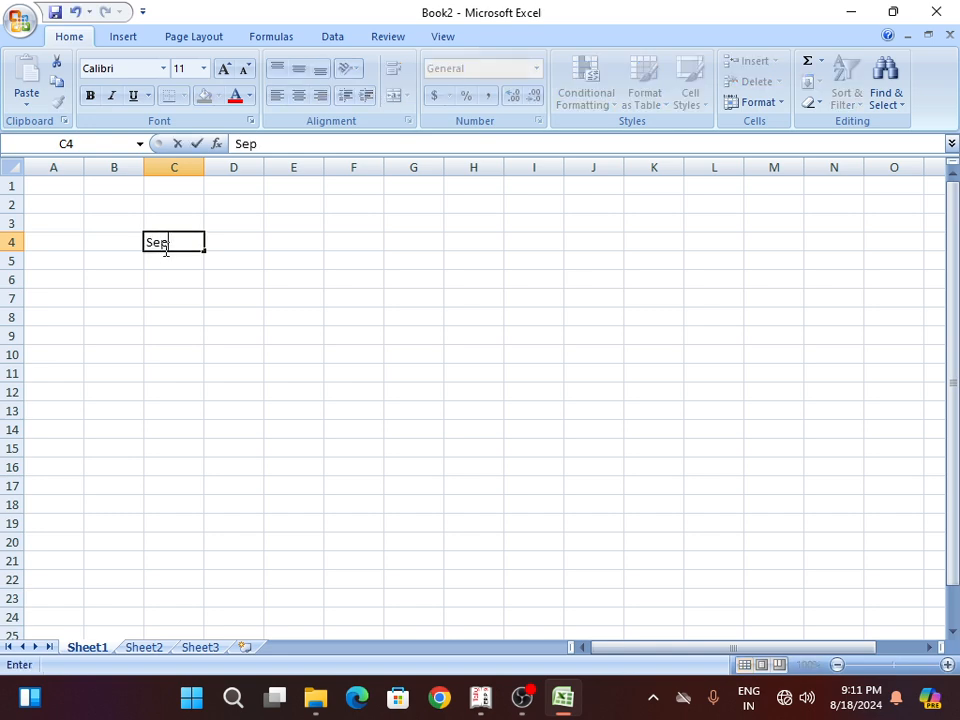
{"action": "key", "text": "Return"}
{"action": "type", "text": "Oct"}
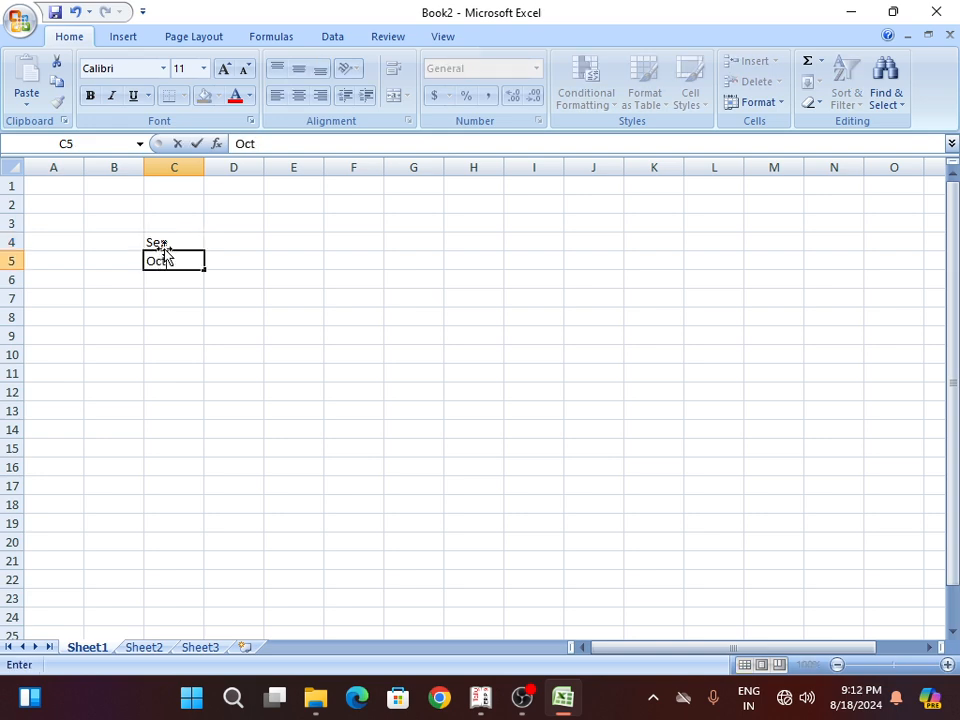
{"action": "key", "text": "Return"}
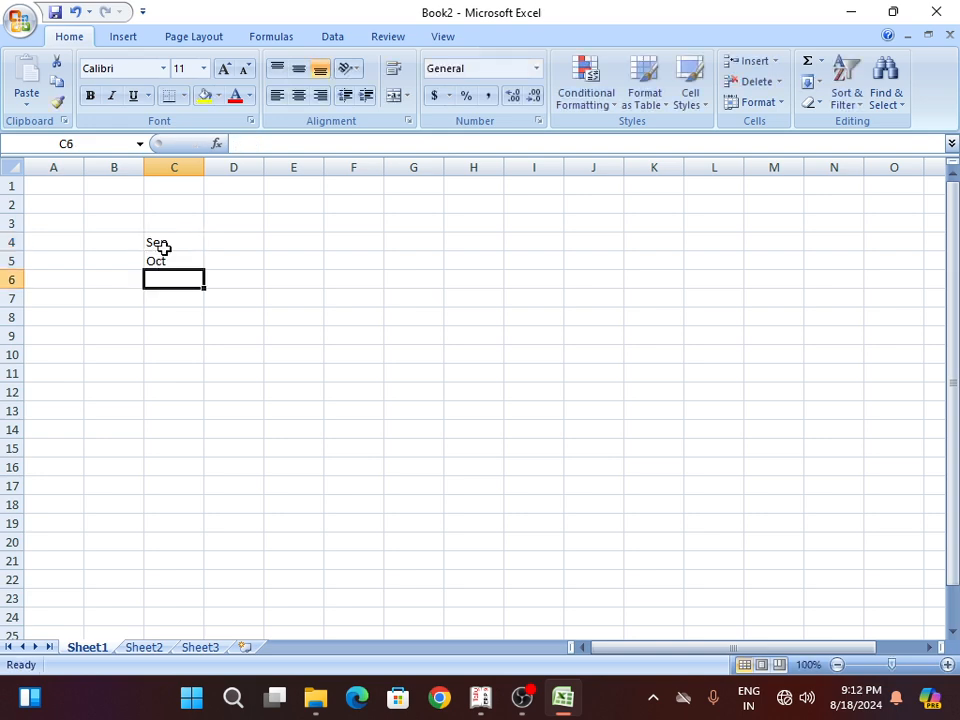
{"action": "type", "text": "Nov"}
{"action": "key", "text": "Return"}
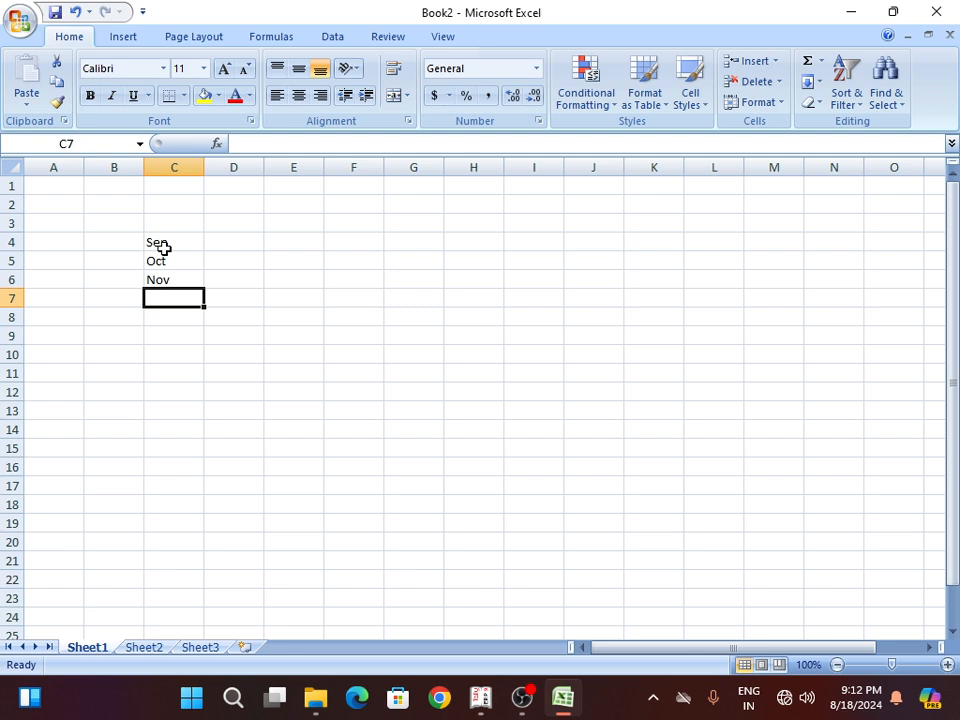
{"action": "type", "text": "Dec"}
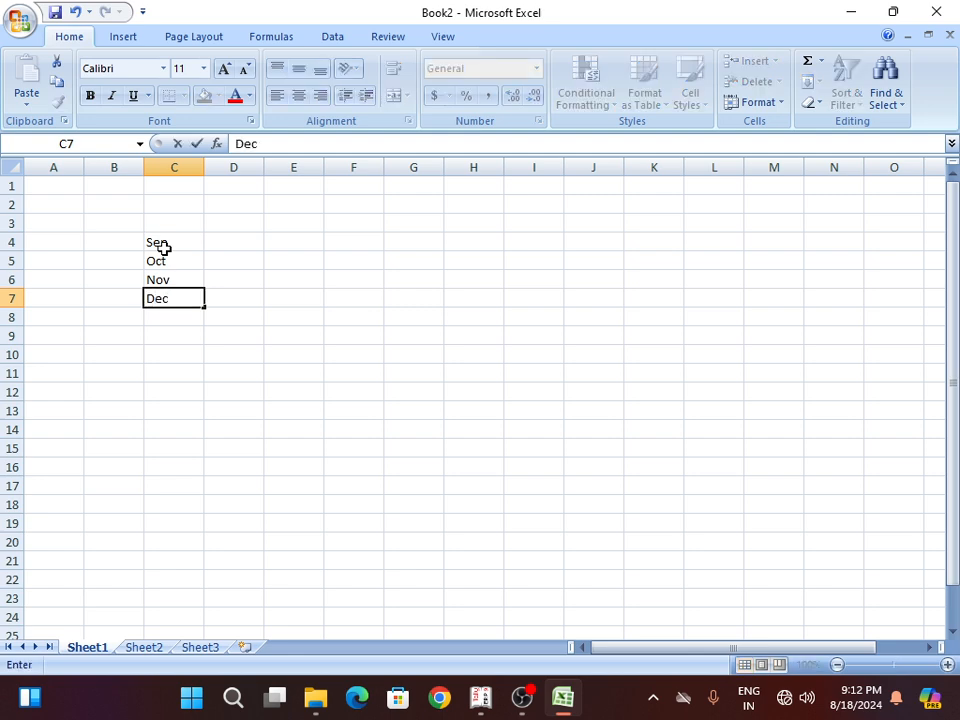
Enter the monthly amounts 1500, 2000, 3000 and 1000 in cells D4 to D7
{"action": "key", "text": "Right"}
{"action": "key", "text": "Up"}
{"action": "key", "text": "Up"}
{"action": "key", "text": "Up"}
{"action": "type", "text": "1500"}
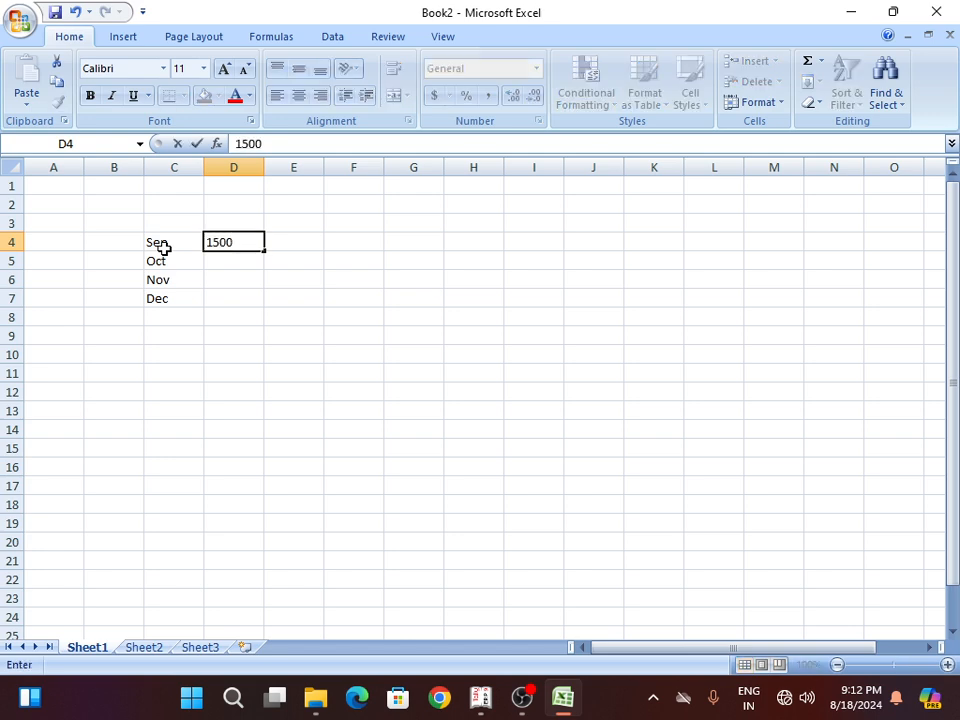
{"action": "key", "text": "Return"}
{"action": "type", "text": "2000"}
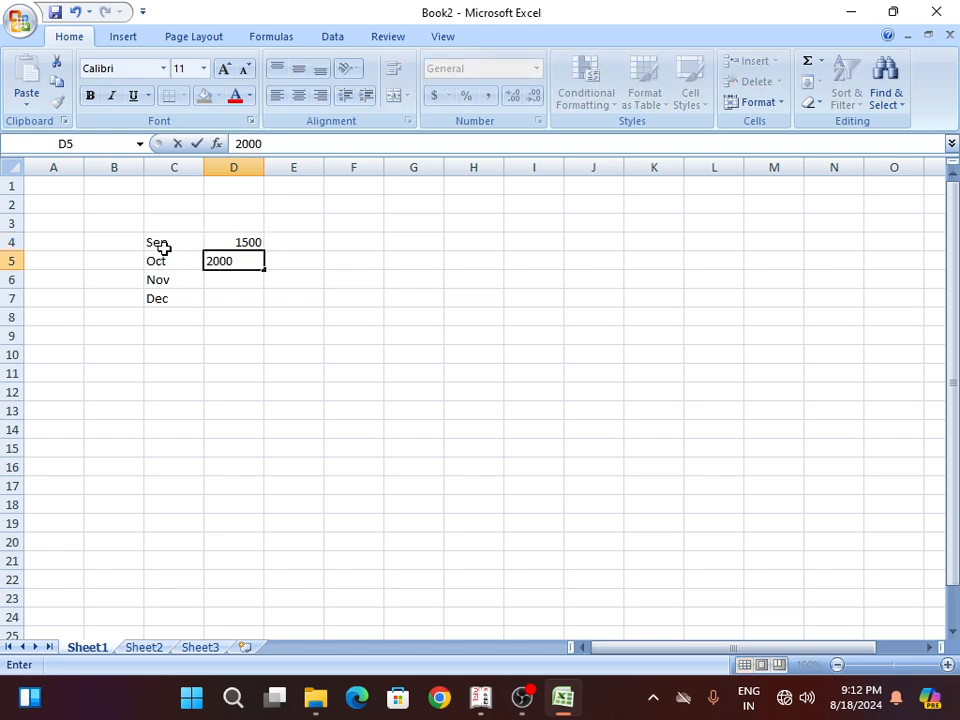
{"action": "key", "text": "Return"}
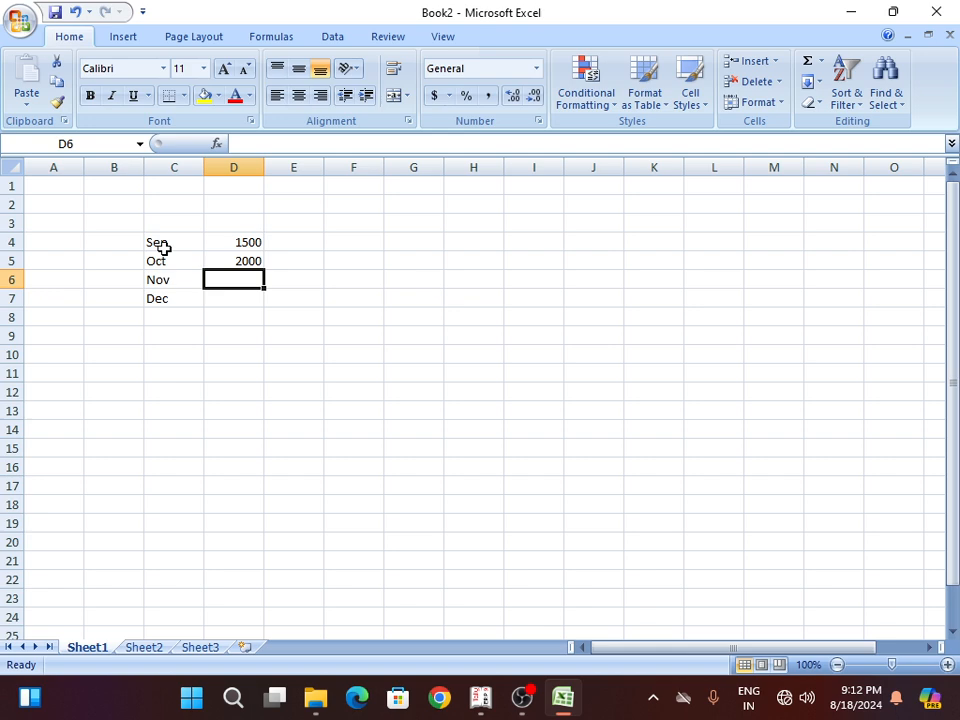
{"action": "type", "text": "3000"}
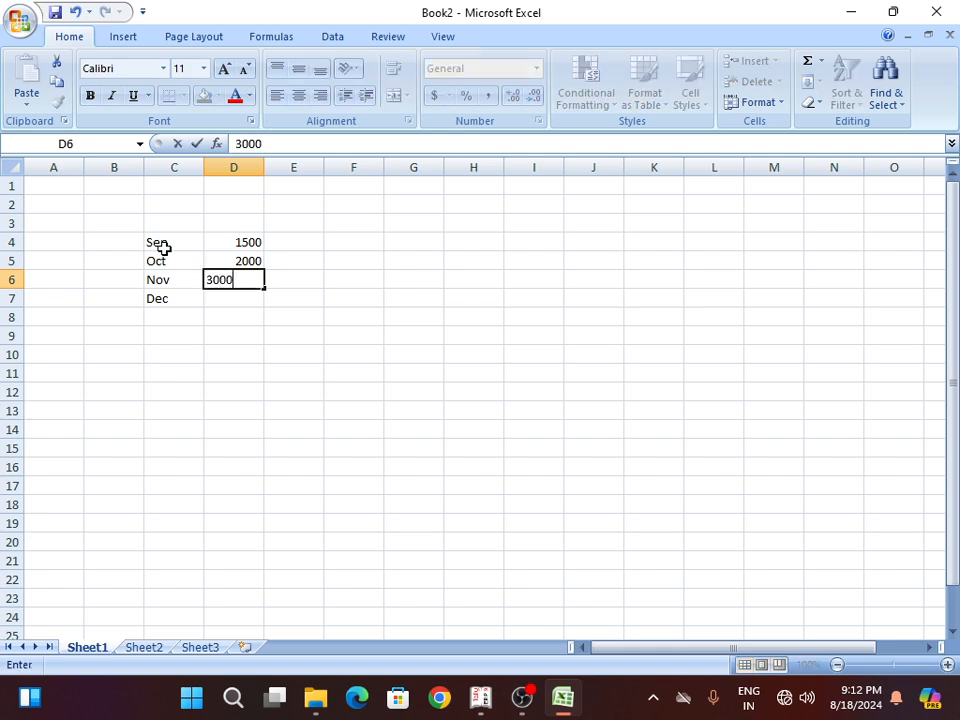
{"action": "key", "text": "Return"}
{"action": "type", "text": "1000"}
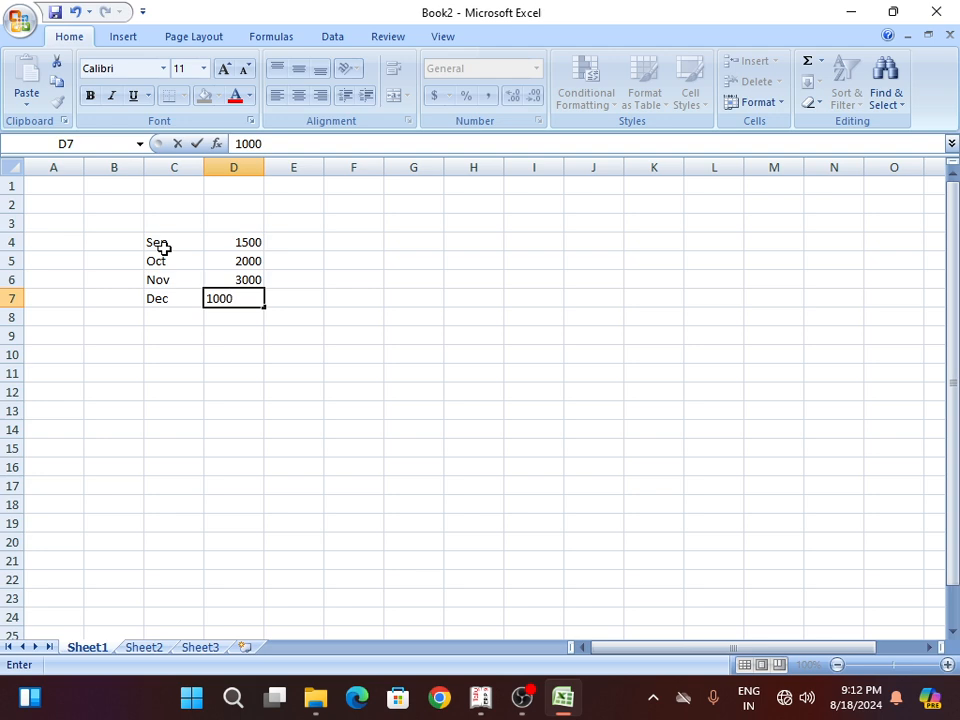
{"action": "key", "text": "Return"}
Label cell C8 Total and add up the monthly amounts in D8 with the formula =sum(D4:D7)
{"action": "type", "text": "T"}
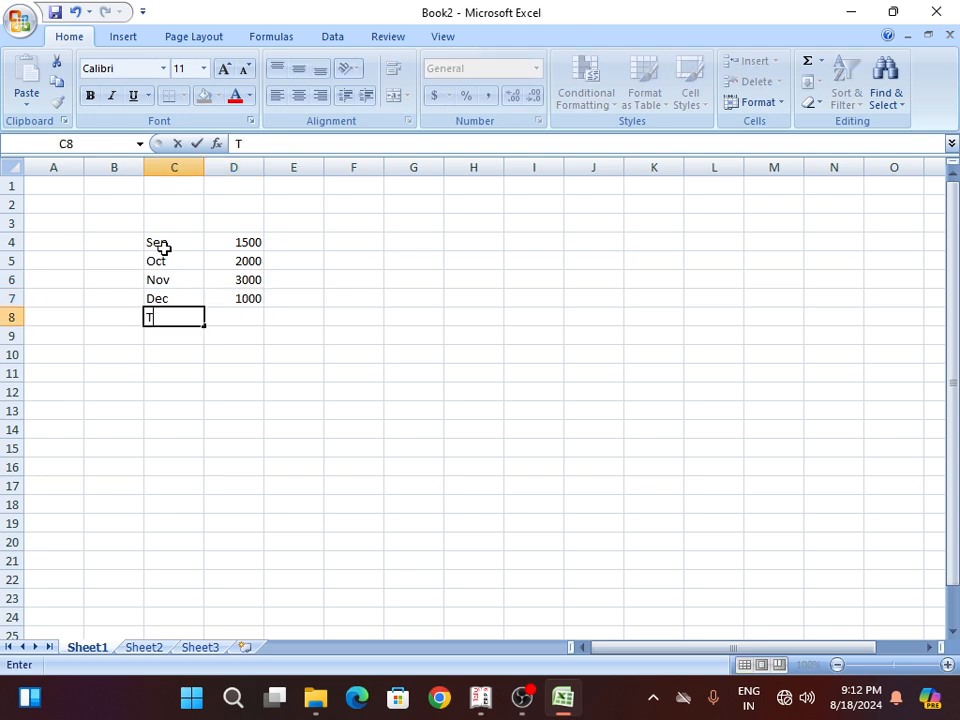
{"action": "type", "text": "otal"}
{"action": "key", "text": "Tab"}
{"action": "type", "text": "="}
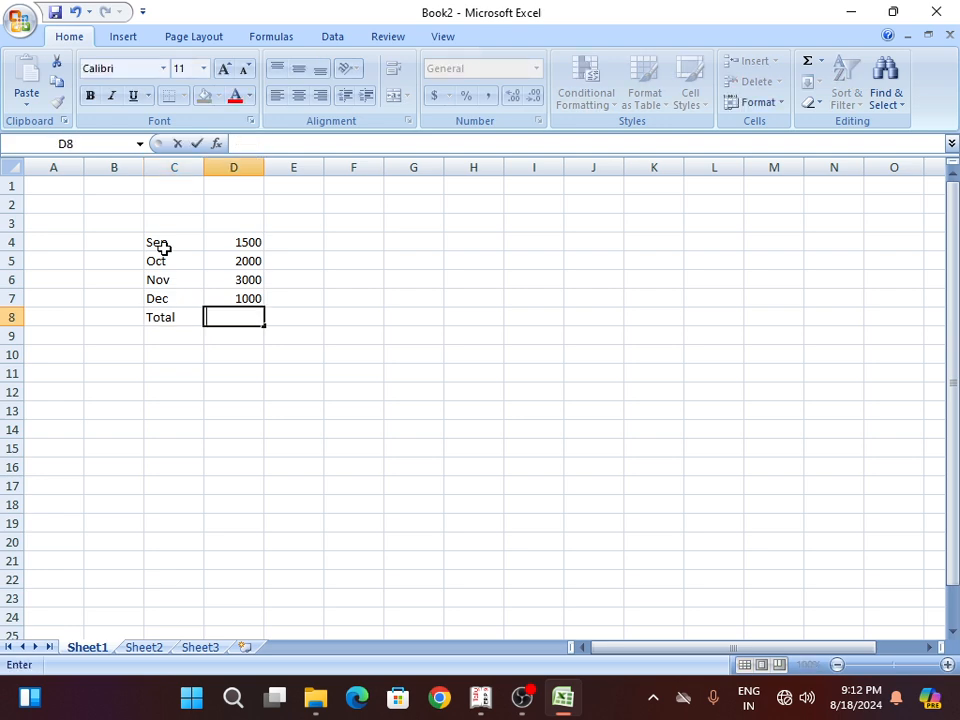
{"action": "type", "text": "sum("}
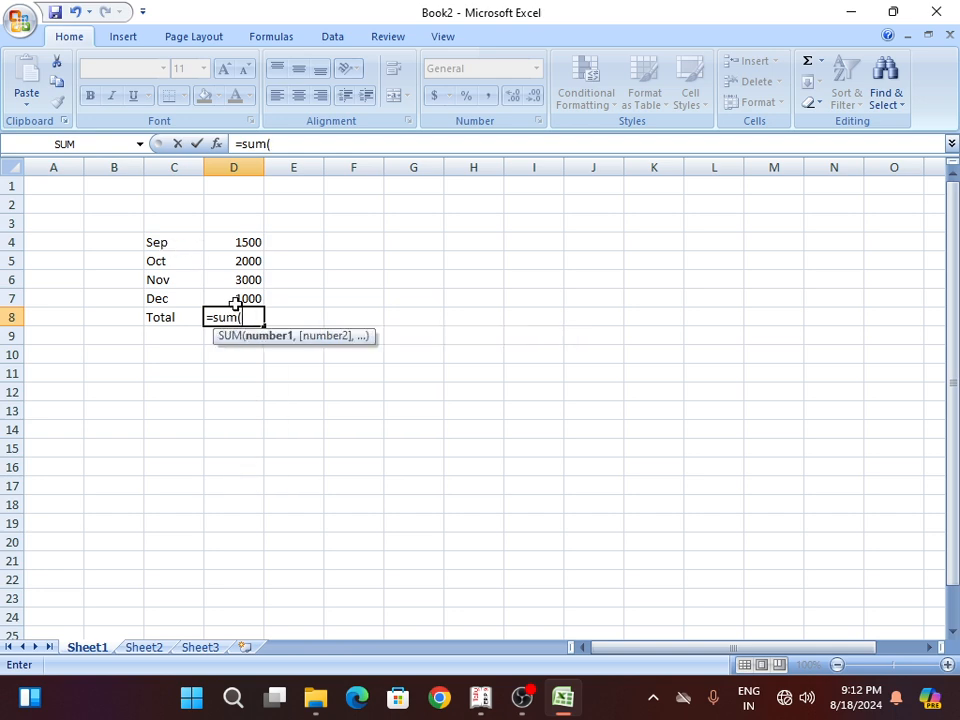
{"action": "left_click_drag", "start_coordinate": [242, 298], "coordinate": [231, 243]}
{"action": "key", "text": "Return"}
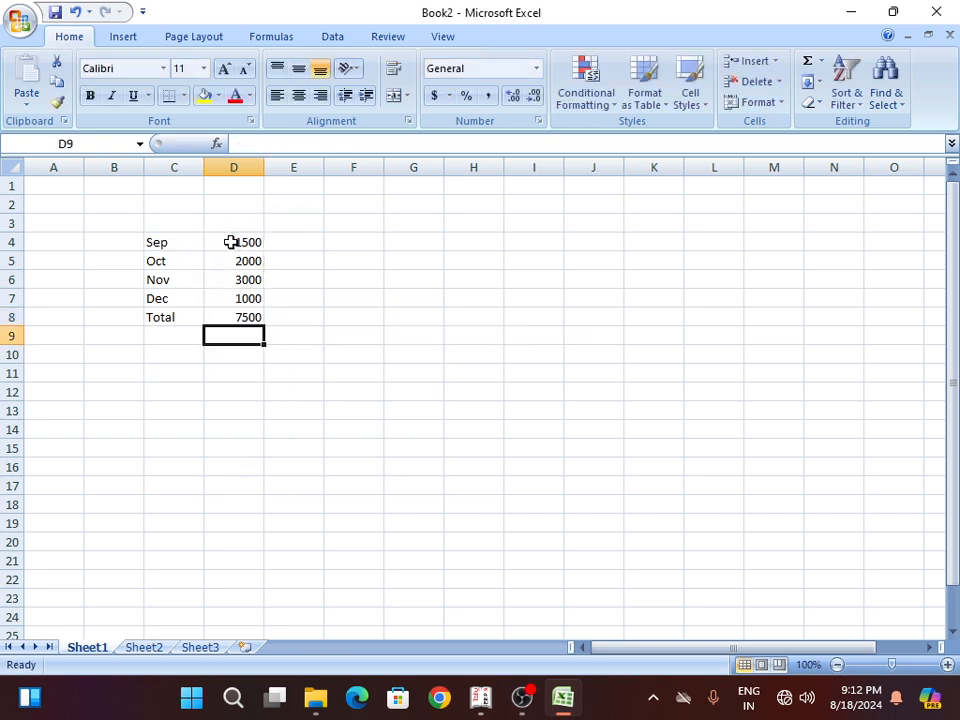
Apply all borders and bold formatting to the September to December table in C4:D8
{"action": "left_click_drag", "start_coordinate": [156, 242], "coordinate": [236, 318]}
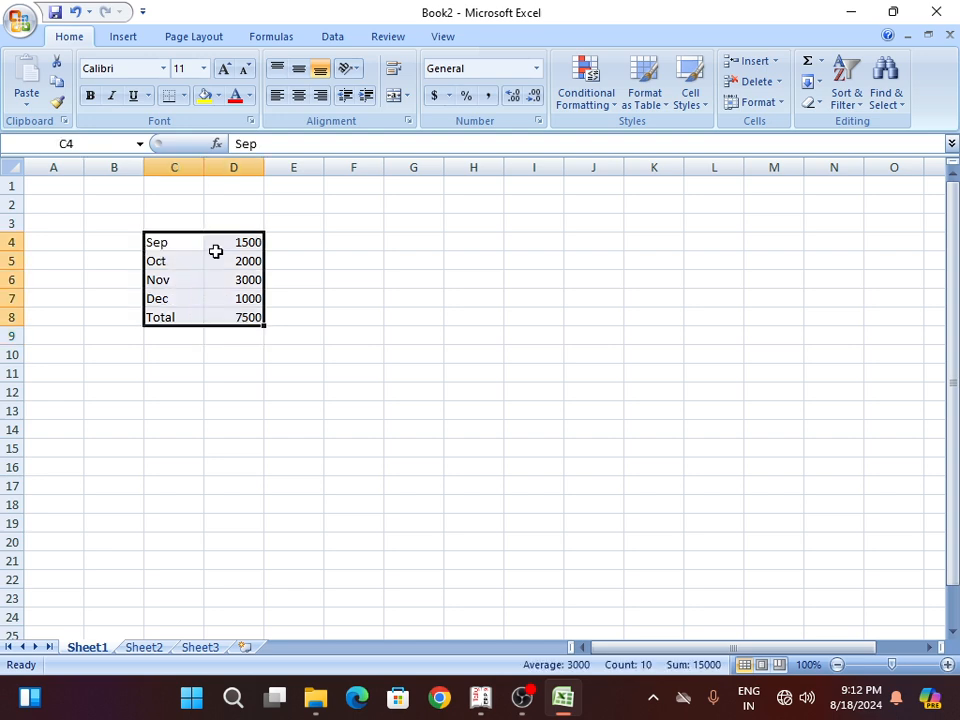
{"action": "left_click", "coordinate": [182, 97]}
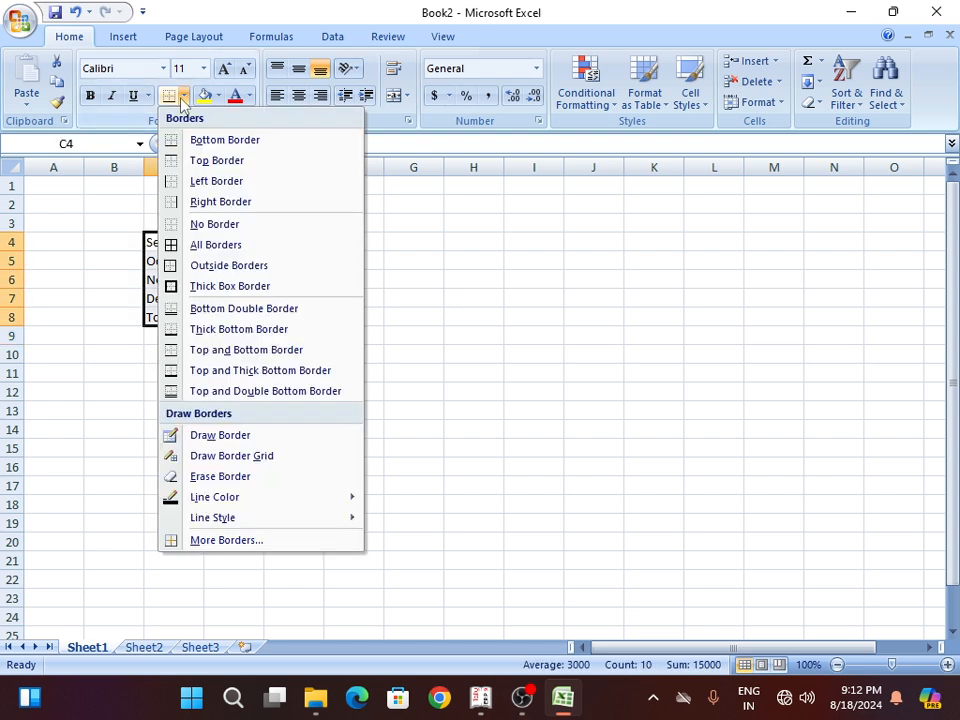
{"action": "left_click", "coordinate": [193, 244]}
{"action": "left_click", "coordinate": [89, 95]}
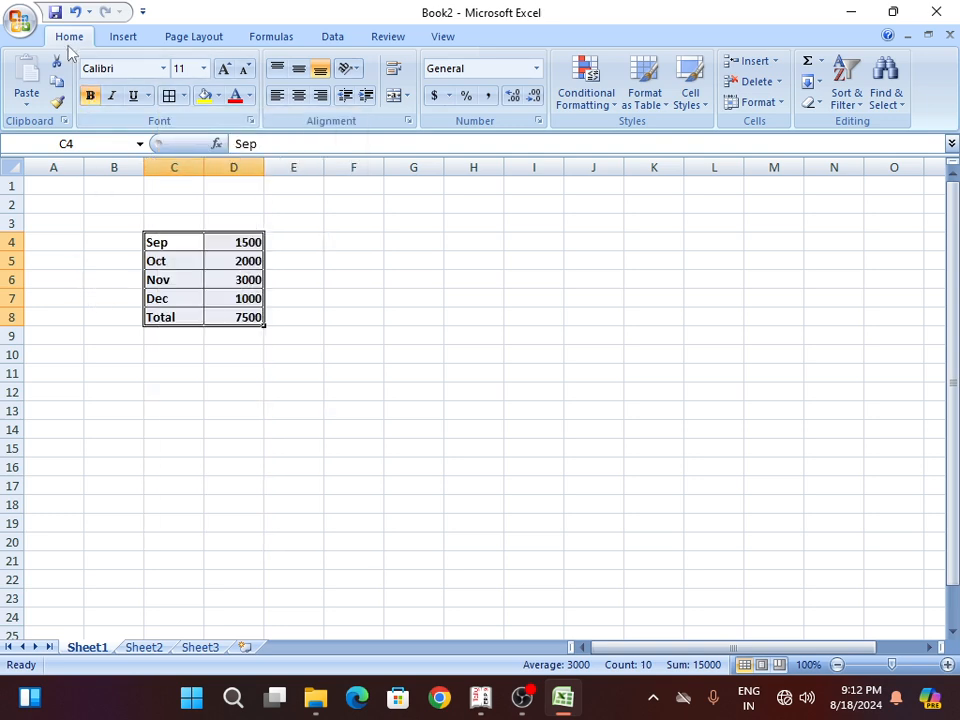
Save the workbook to the Desktop as an Excel Workbook named Shyam
{"action": "left_click", "coordinate": [20, 18]}
{"action": "left_click", "coordinate": [588, 389]}
{"action": "left_click", "coordinate": [20, 18]}
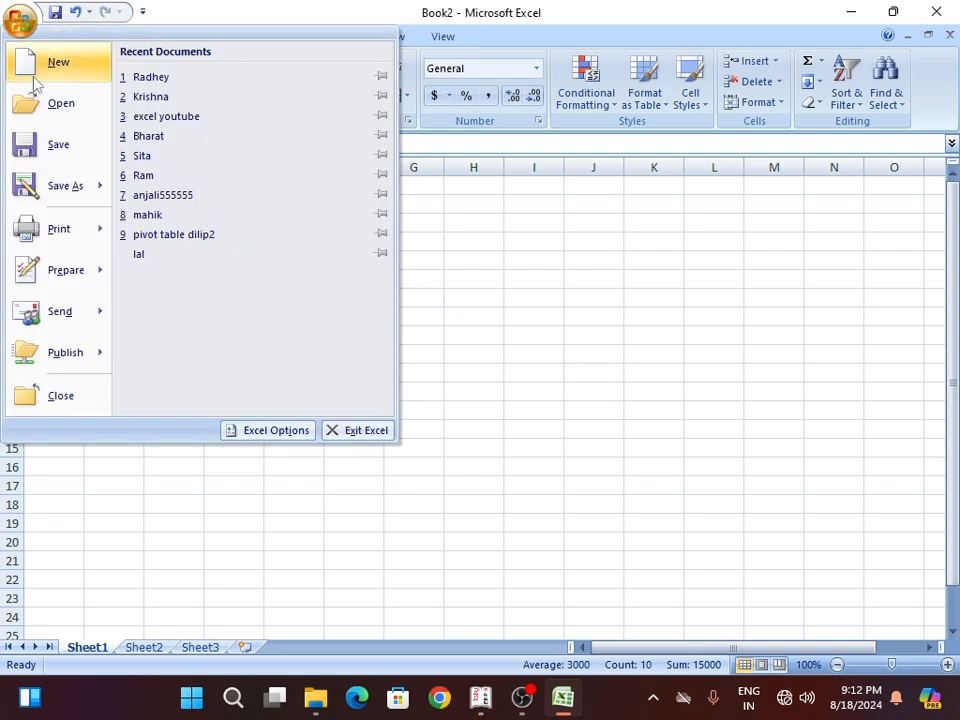
{"action": "left_click", "coordinate": [56, 186]}
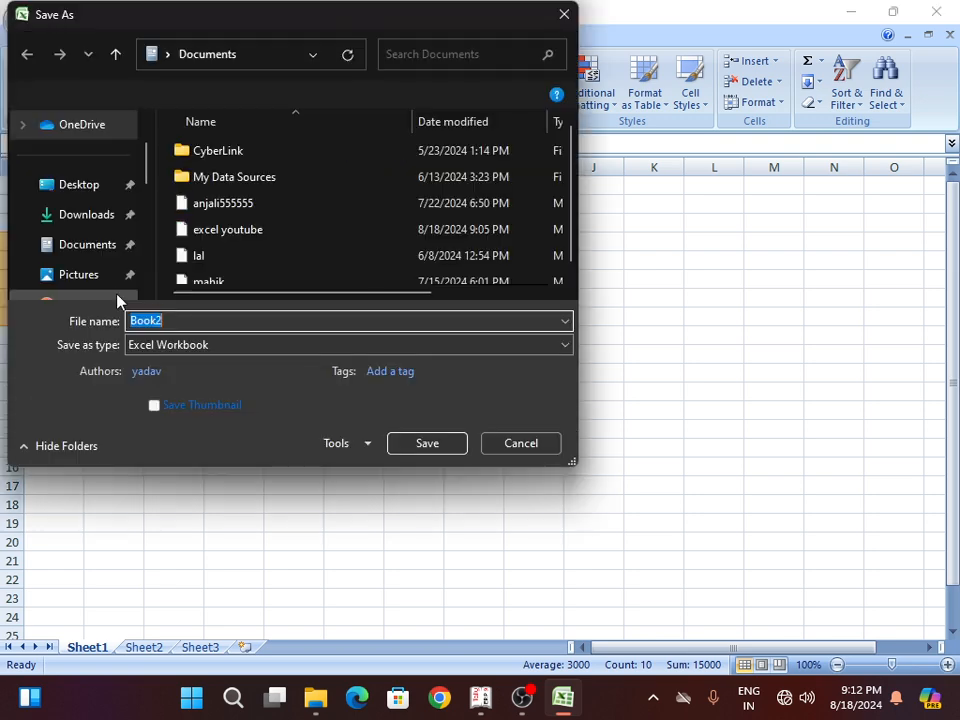
{"action": "left_click", "coordinate": [79, 188]}
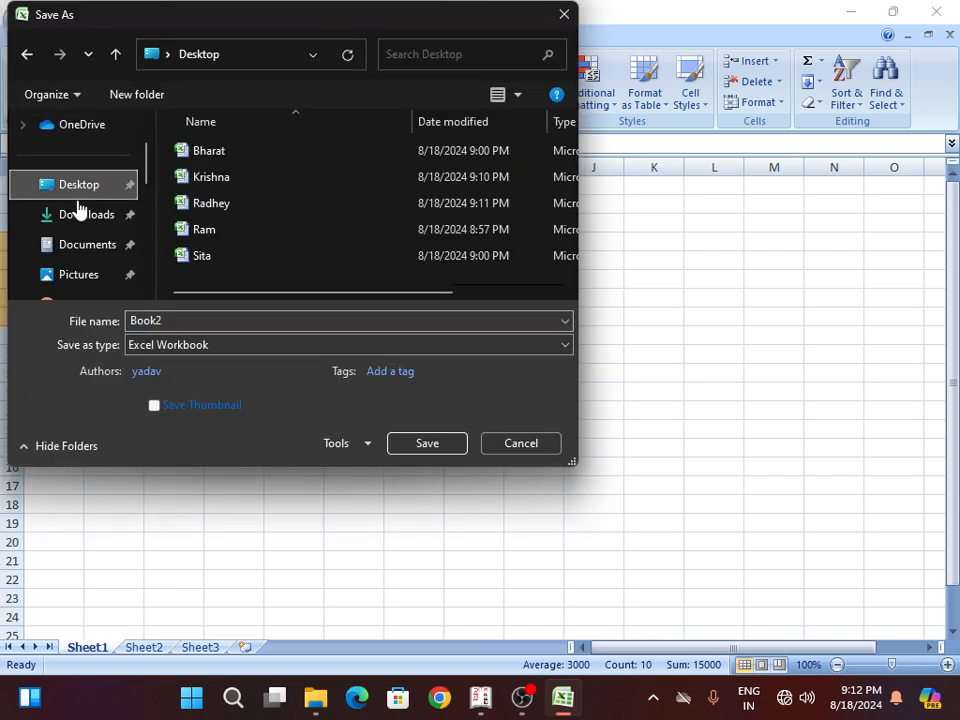
{"action": "double_click", "coordinate": [168, 320]}
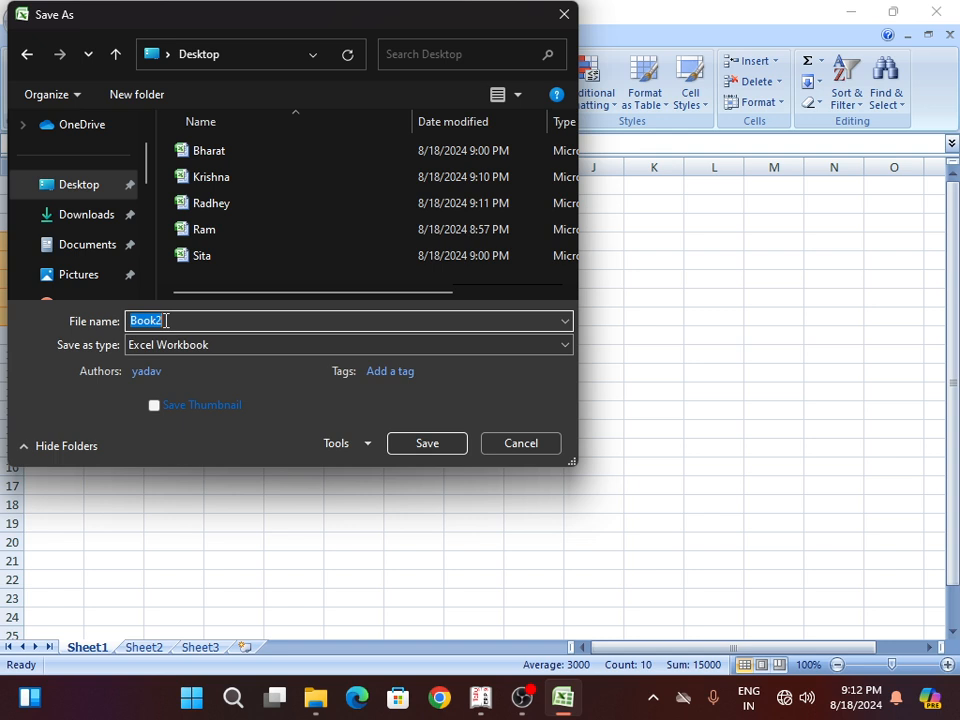
{"action": "type", "text": "Shyam"}
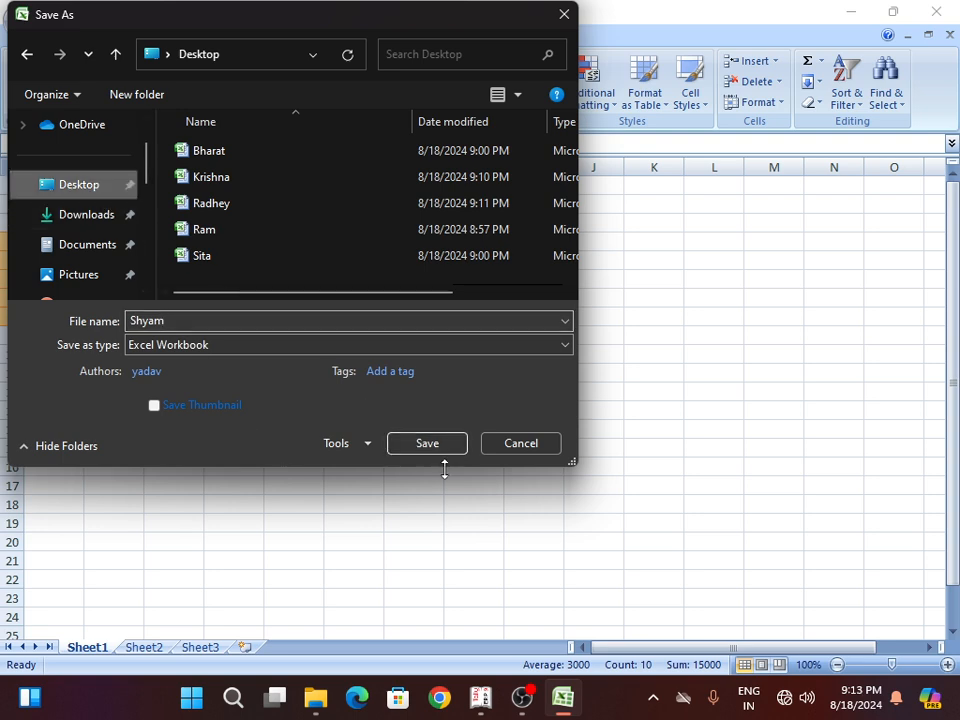
{"action": "left_click", "coordinate": [420, 445]}
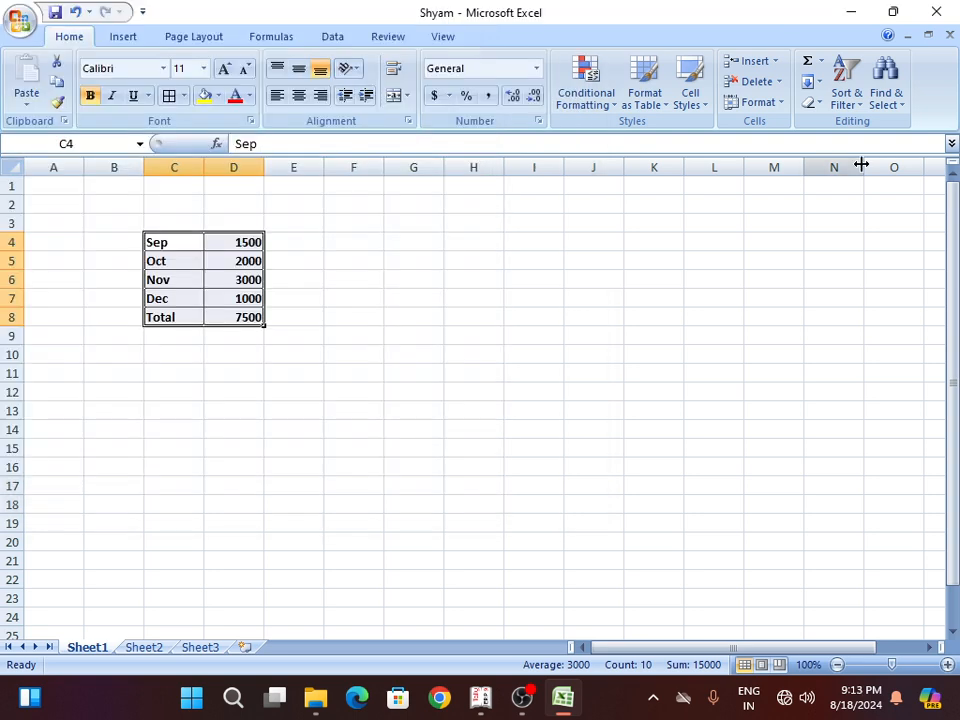
Close the Shyam workbook and launch Excel again with a new blank workbook
{"action": "left_click", "coordinate": [935, 12]}
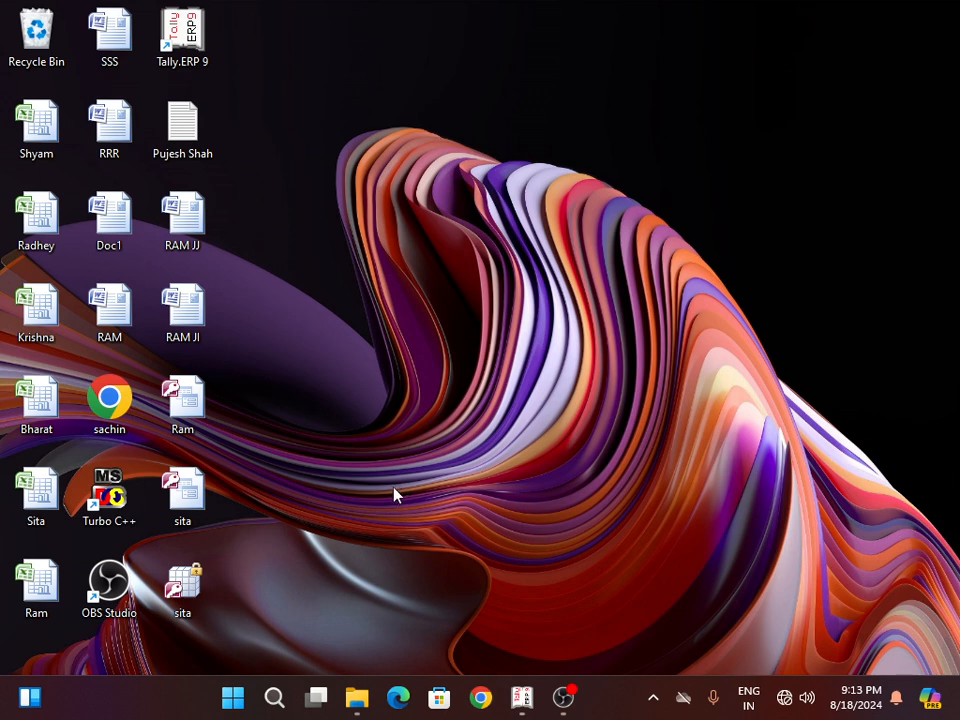
{"action": "key", "text": "super+r"}
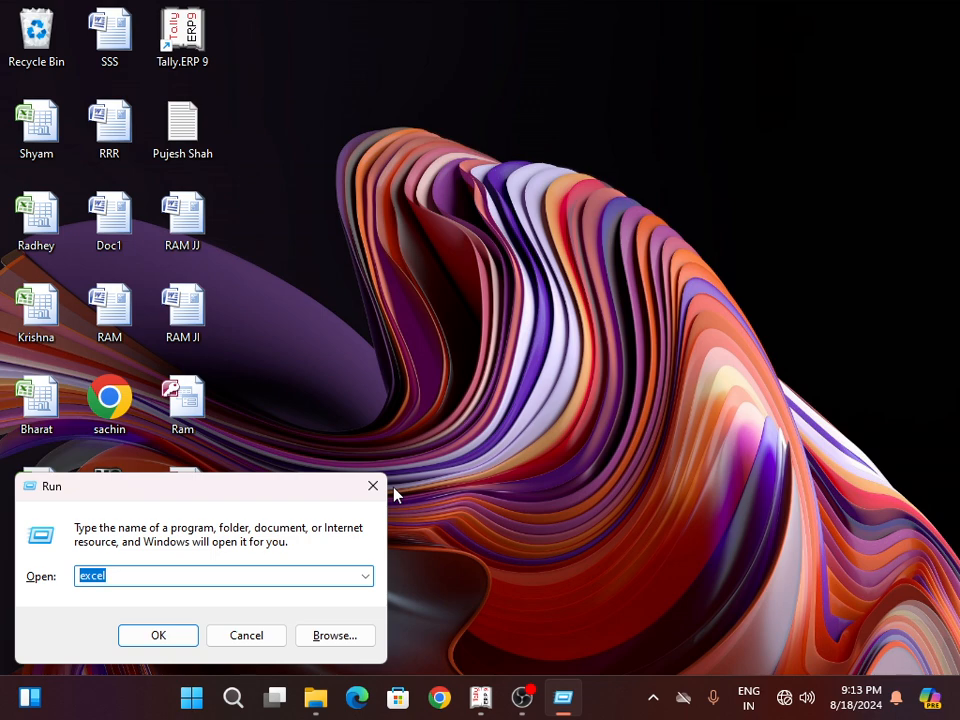
{"action": "key", "text": "Return"}
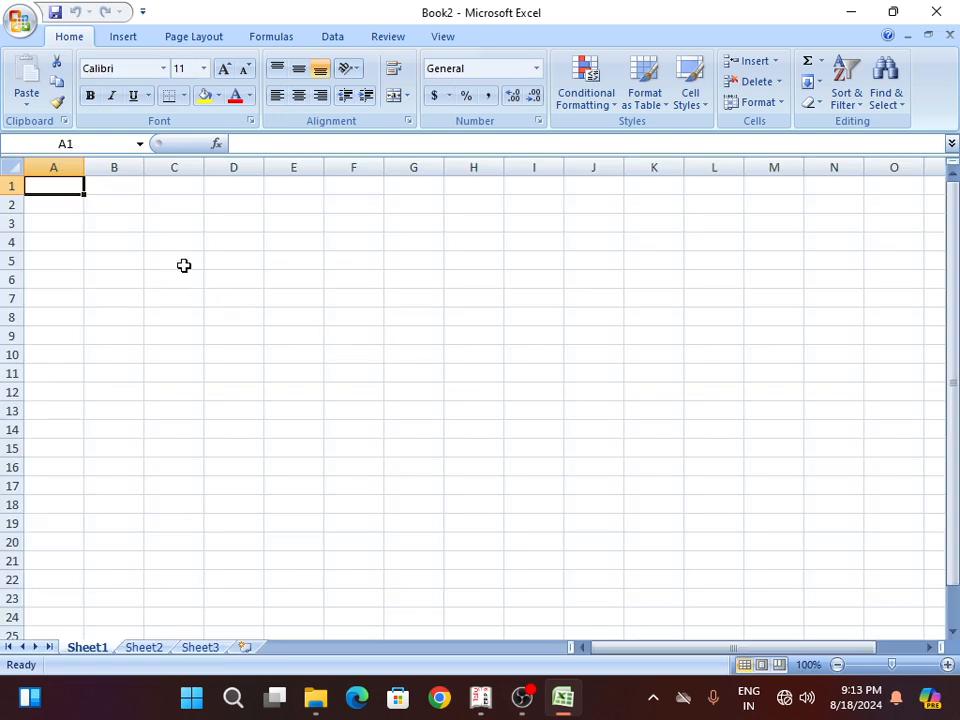
Save the blank workbook in the Documents folder as an Excel Workbook named Karan
{"action": "left_click", "coordinate": [184, 264]}
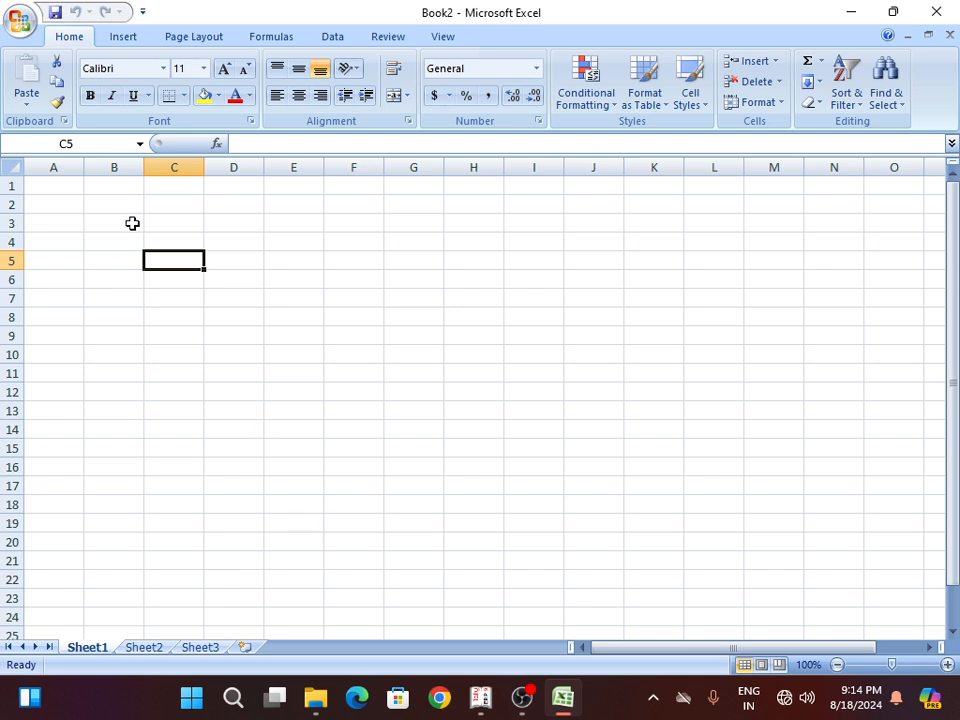
{"action": "left_click", "coordinate": [18, 34]}
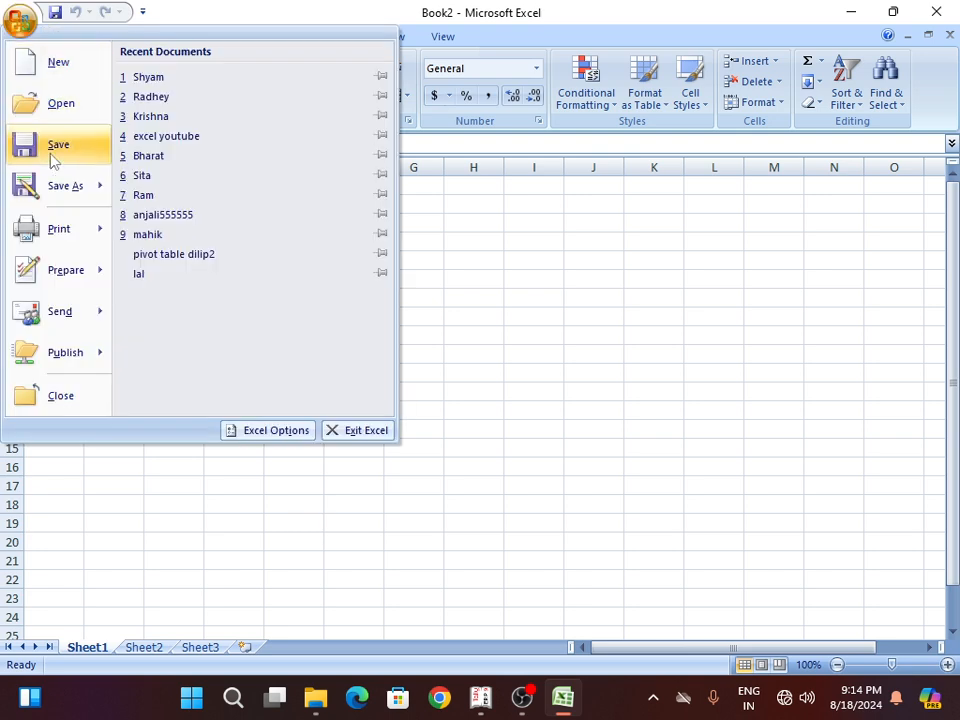
{"action": "left_click", "coordinate": [58, 188]}
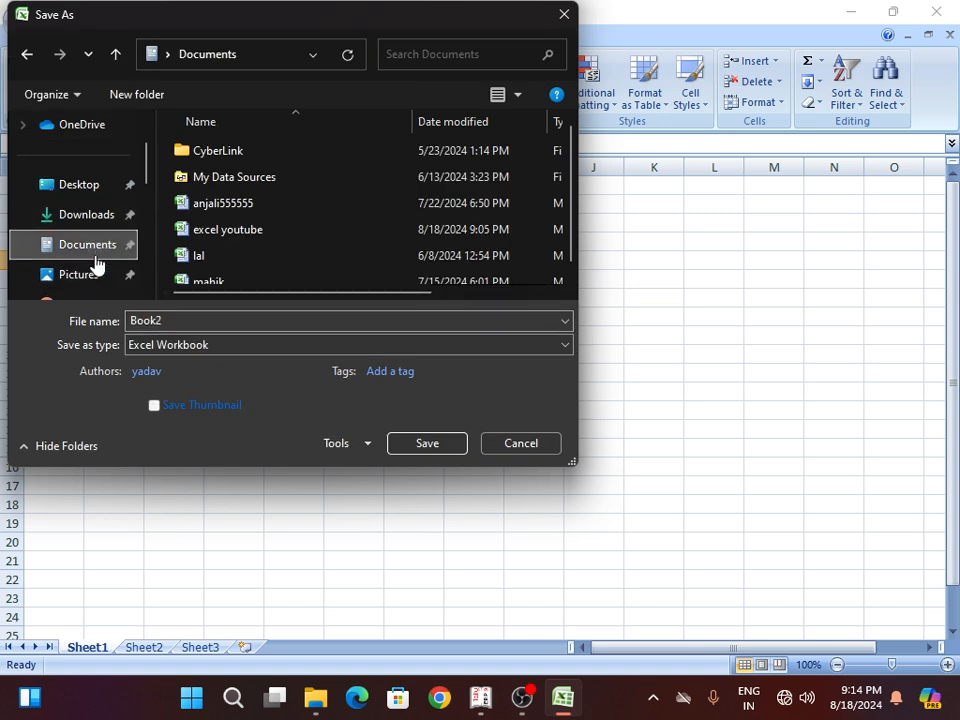
{"action": "left_click", "coordinate": [165, 320]}
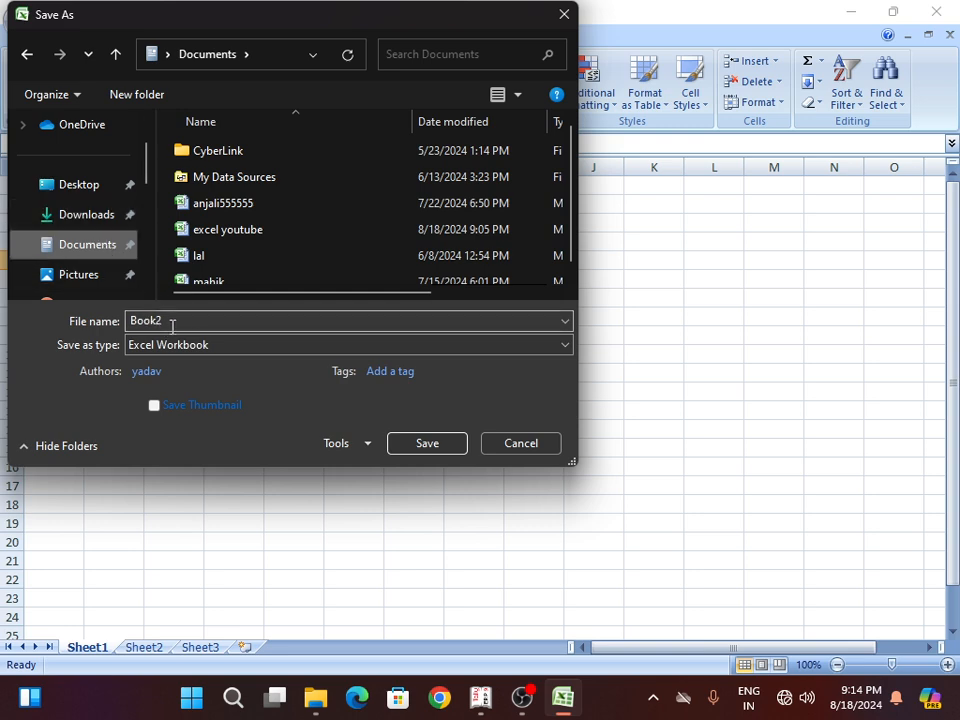
{"action": "double_click", "coordinate": [166, 320]}
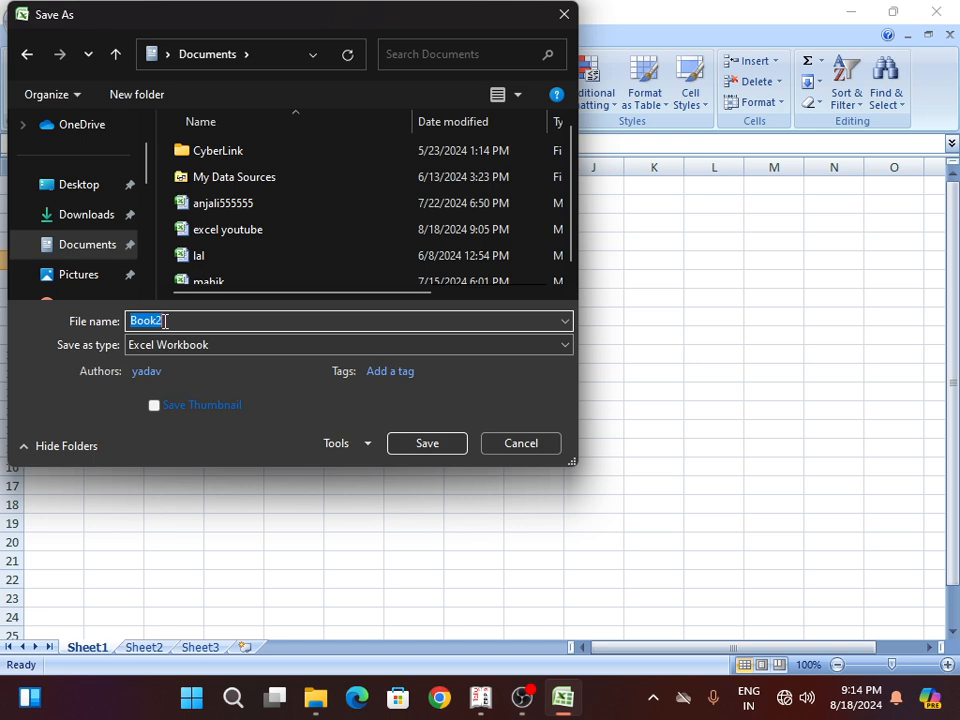
{"action": "type", "text": "Karan"}
{"action": "left_click", "coordinate": [420, 445]}
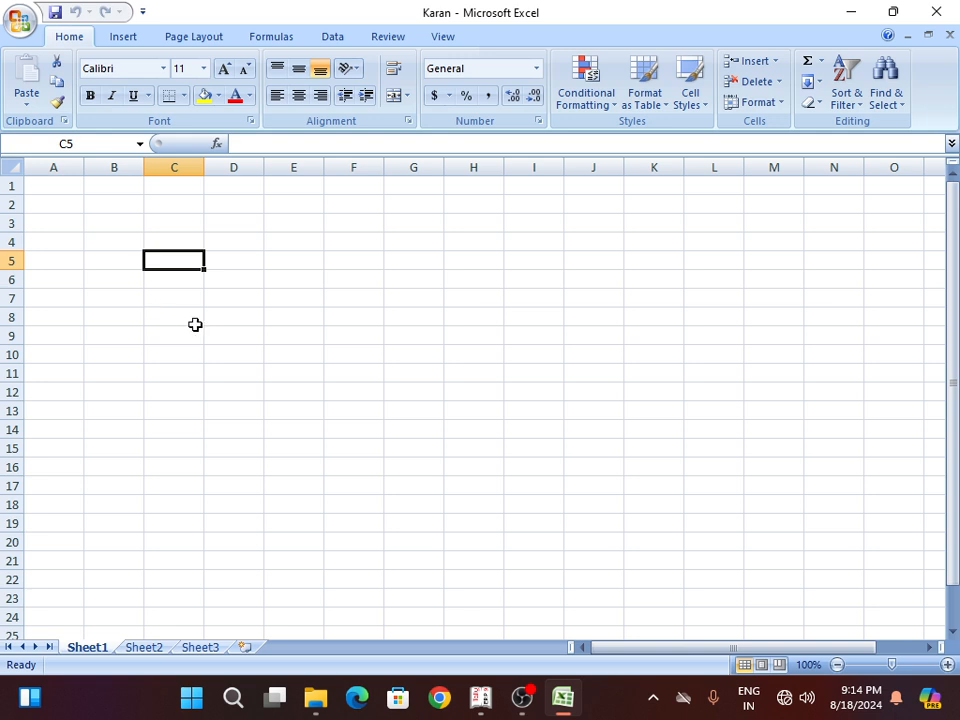
{"action": "left_click", "coordinate": [784, 218]}
{"action": "left_click", "coordinate": [395, 236]}
{"action": "left_click", "coordinate": [150, 219]}
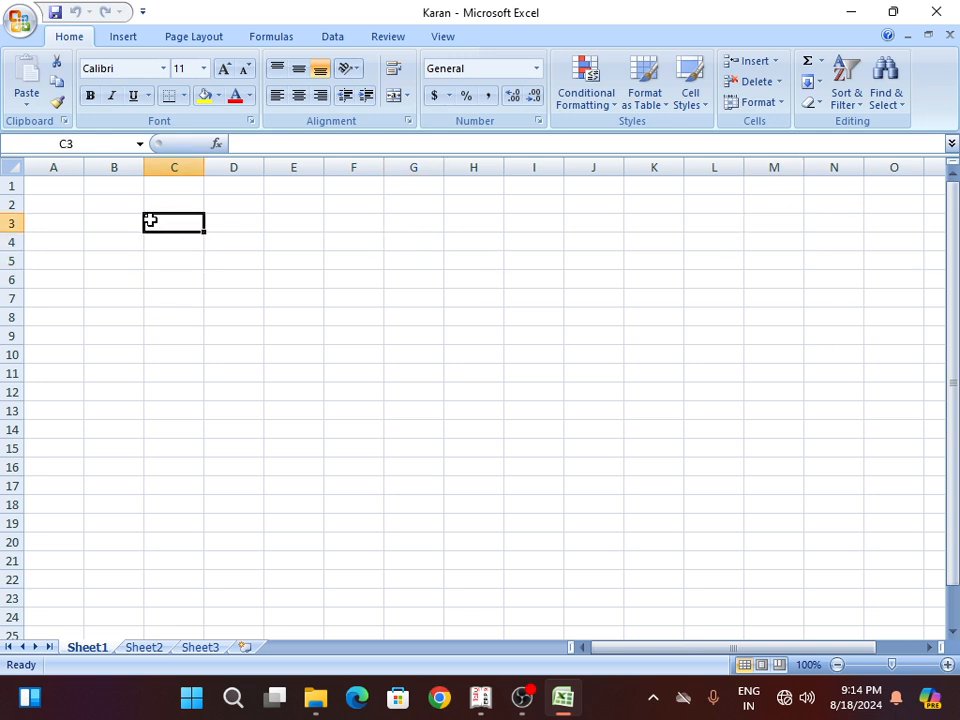
{"action": "left_click", "coordinate": [116, 223]}
{"action": "left_click", "coordinate": [131, 255]}
{"action": "left_click", "coordinate": [124, 224]}
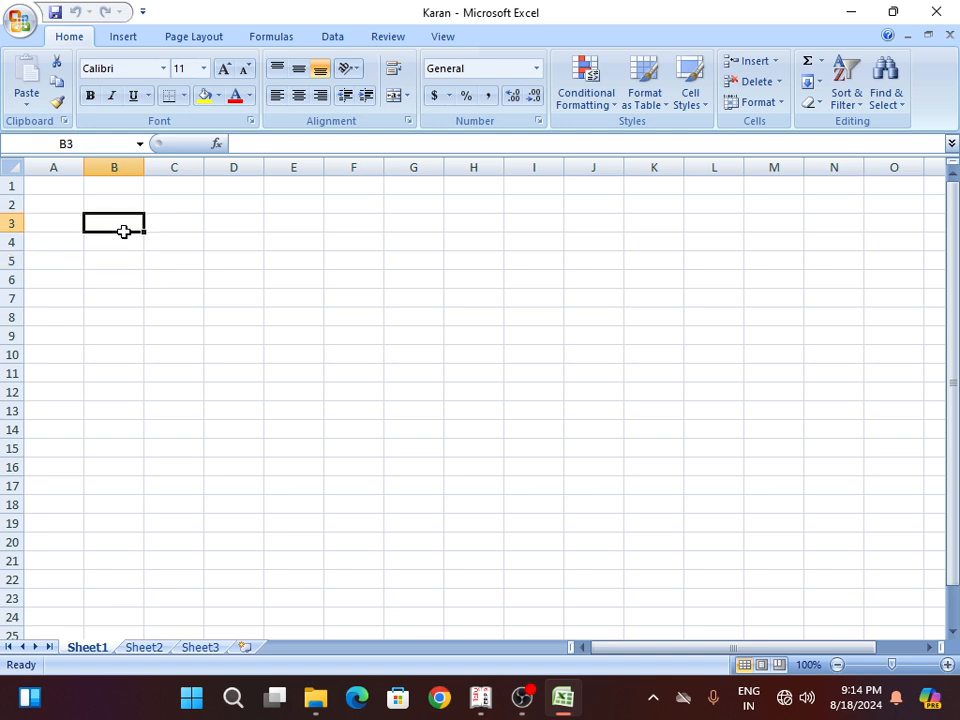
Enter Krishna in cell B4 of Sheet1
{"action": "left_click", "coordinate": [167, 274]}
{"action": "left_click", "coordinate": [245, 262]}
{"action": "left_click", "coordinate": [123, 222]}
{"action": "left_click", "coordinate": [130, 244]}
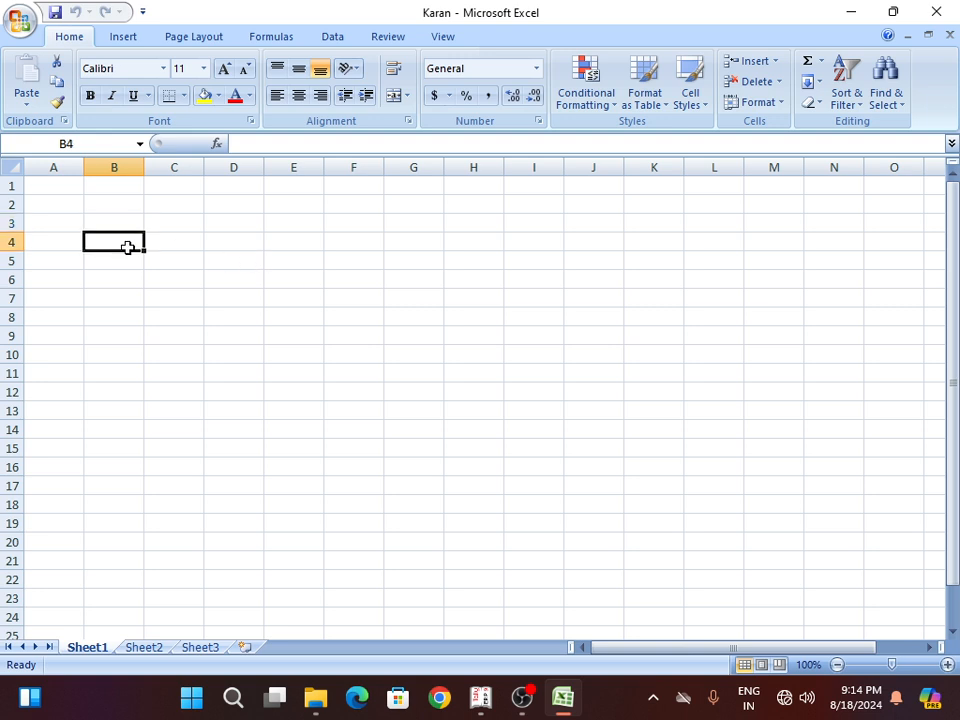
{"action": "type", "text": "R"}
{"action": "key", "text": "BackSpace"}
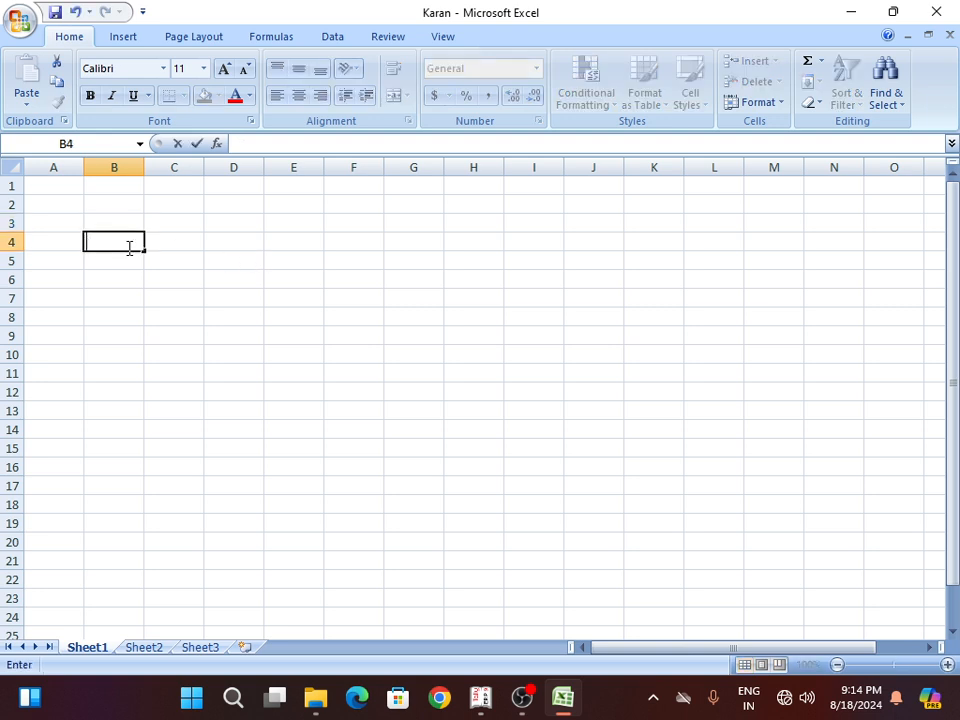
{"action": "type", "text": "Krishna"}
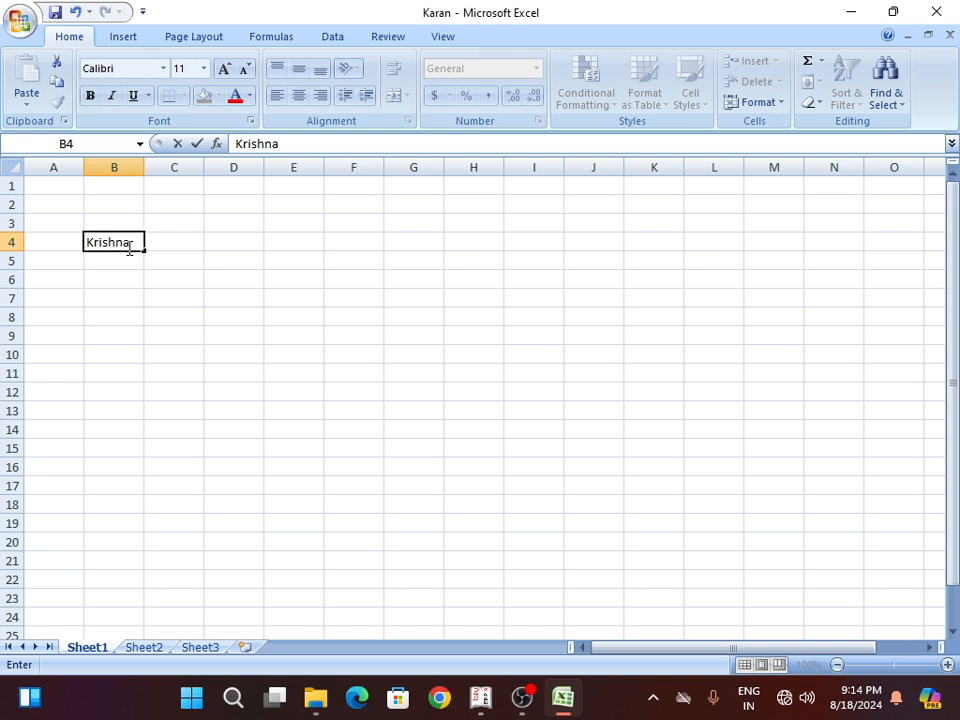
{"action": "left_click", "coordinate": [124, 431]}
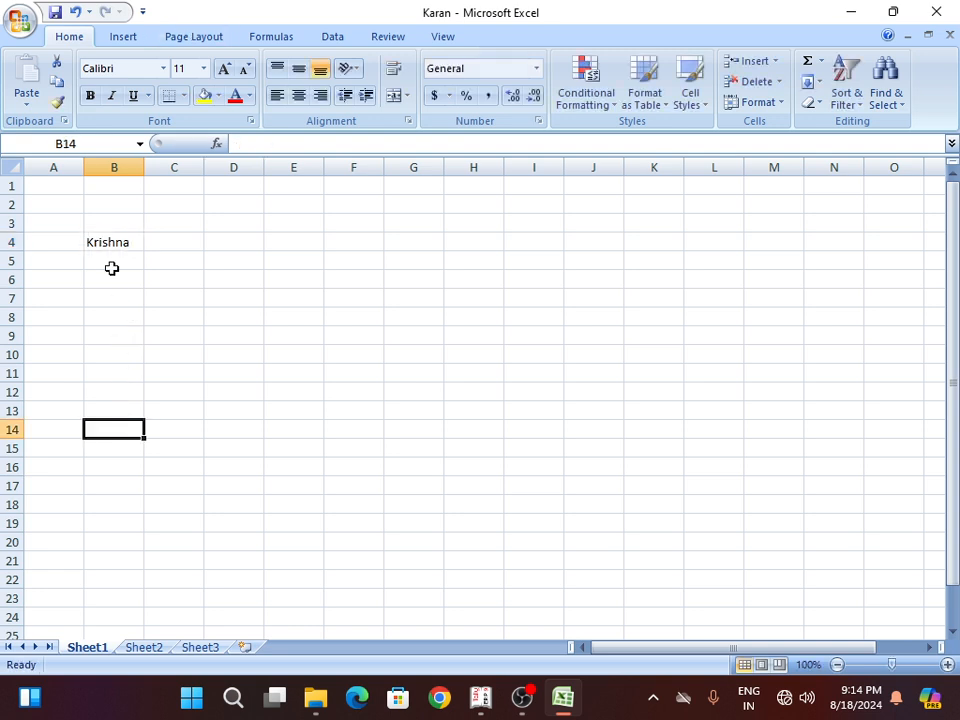
Enter Radhey in cell B7 and Shyam in cell B10
{"action": "left_click", "coordinate": [114, 300]}
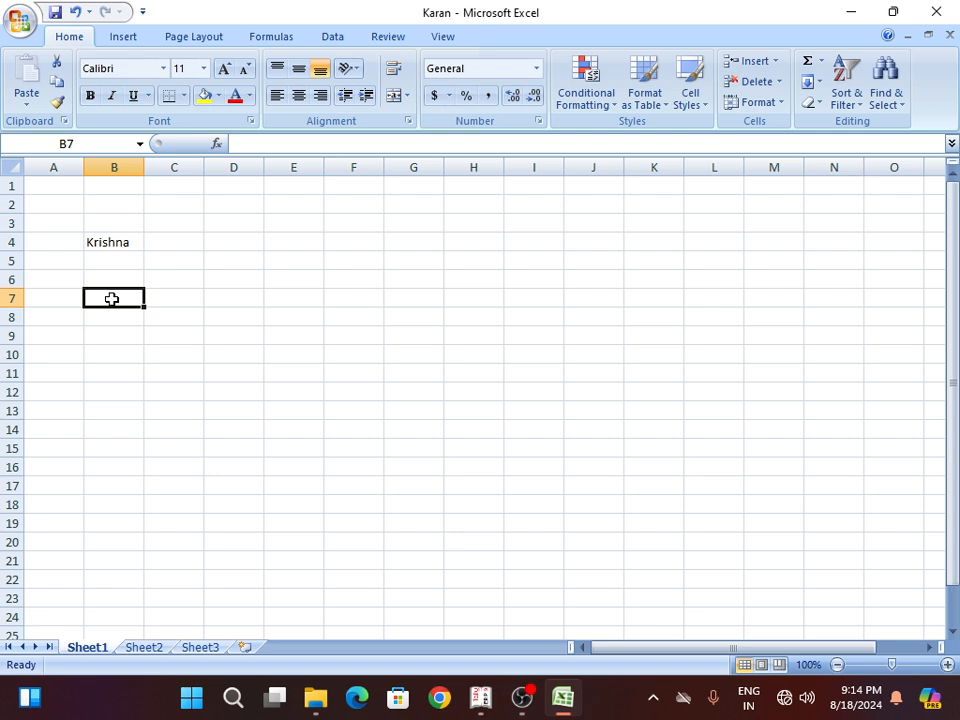
{"action": "type", "text": "R"}
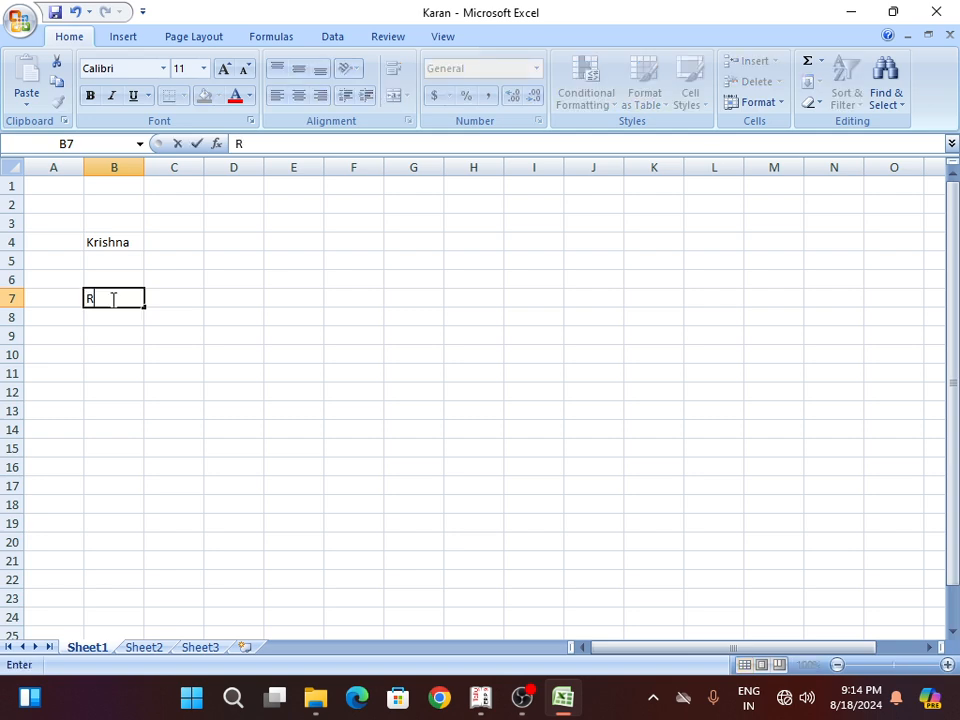
{"action": "type", "text": "adhey"}
{"action": "key", "text": "Return"}
{"action": "key", "text": "Return"}
{"action": "key", "text": "Return"}
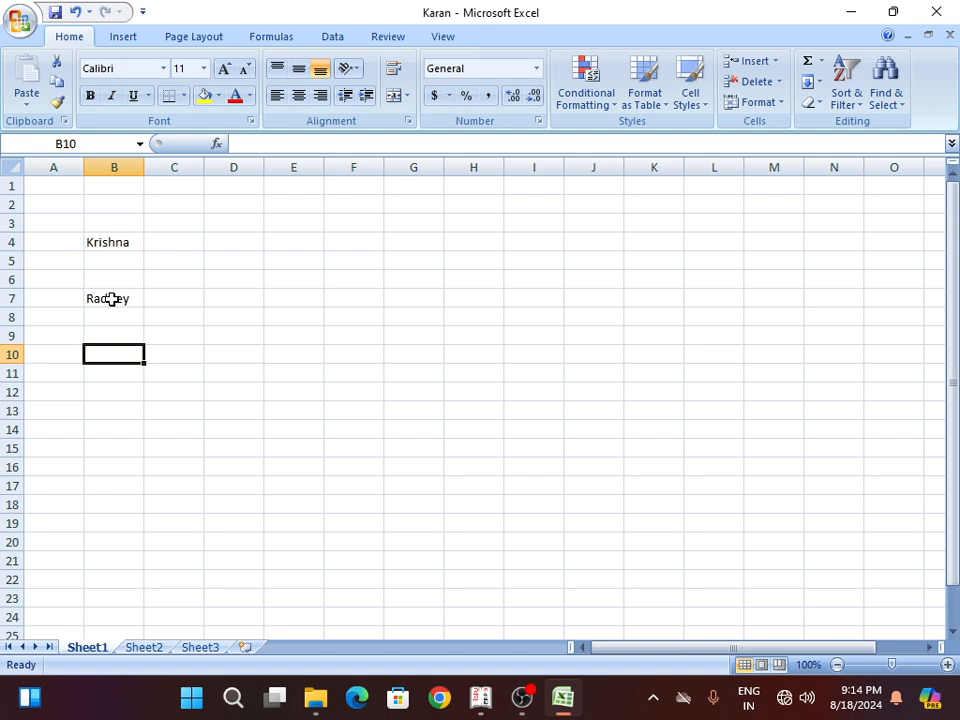
{"action": "type", "text": "Shyam"}
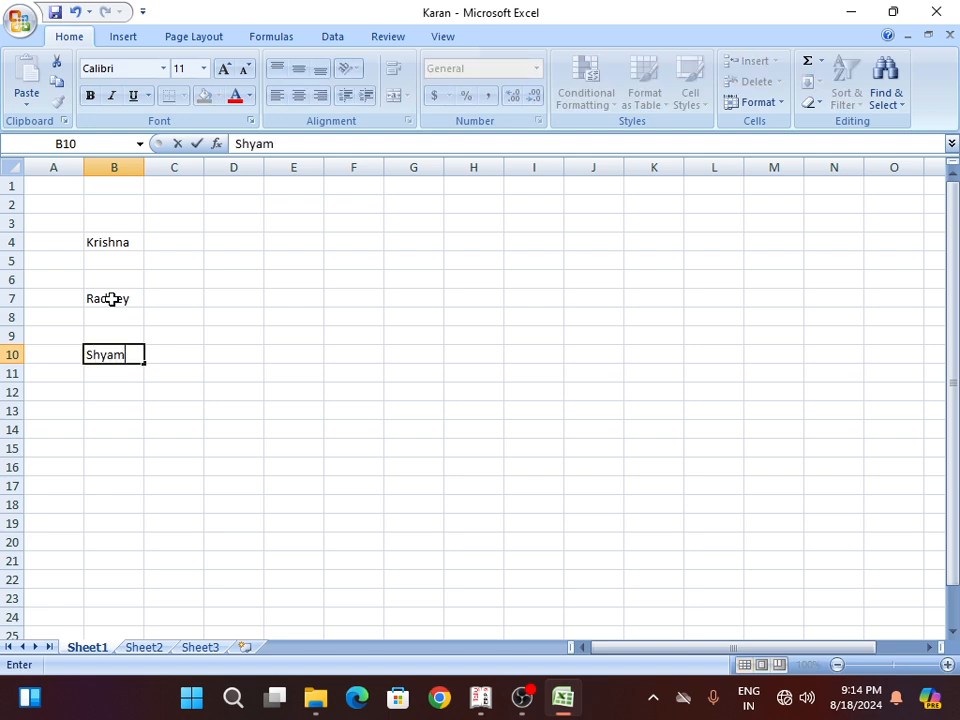
{"action": "left_click", "coordinate": [182, 378]}
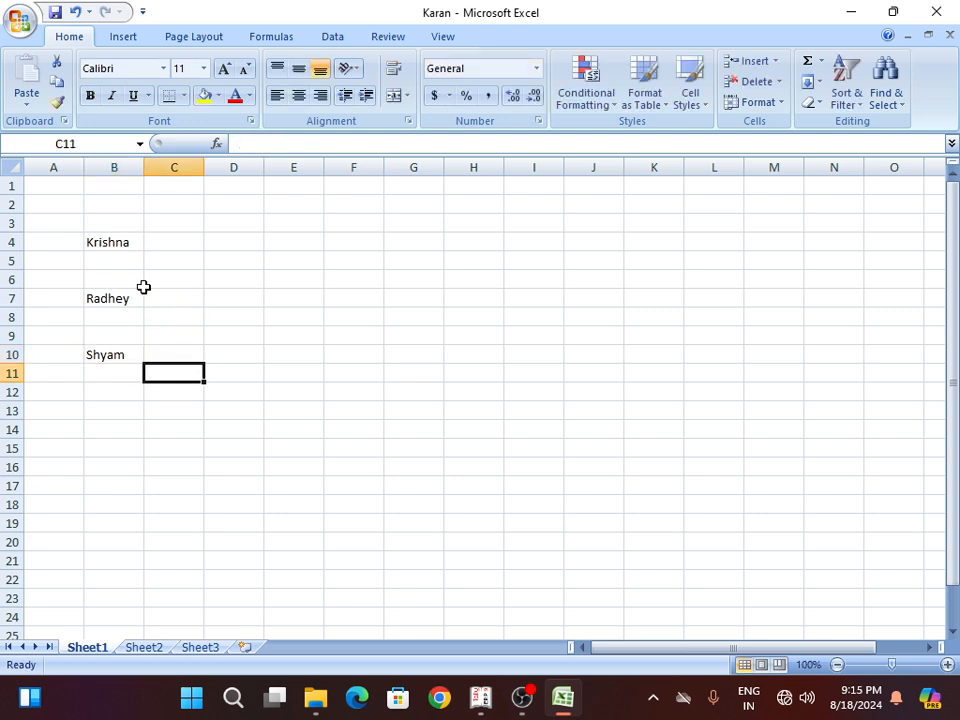
Insert a hyperlink on the Krishna cell B4 that points to the Krishna.xlsx workbook on the Desktop
{"action": "left_click", "coordinate": [117, 243]}
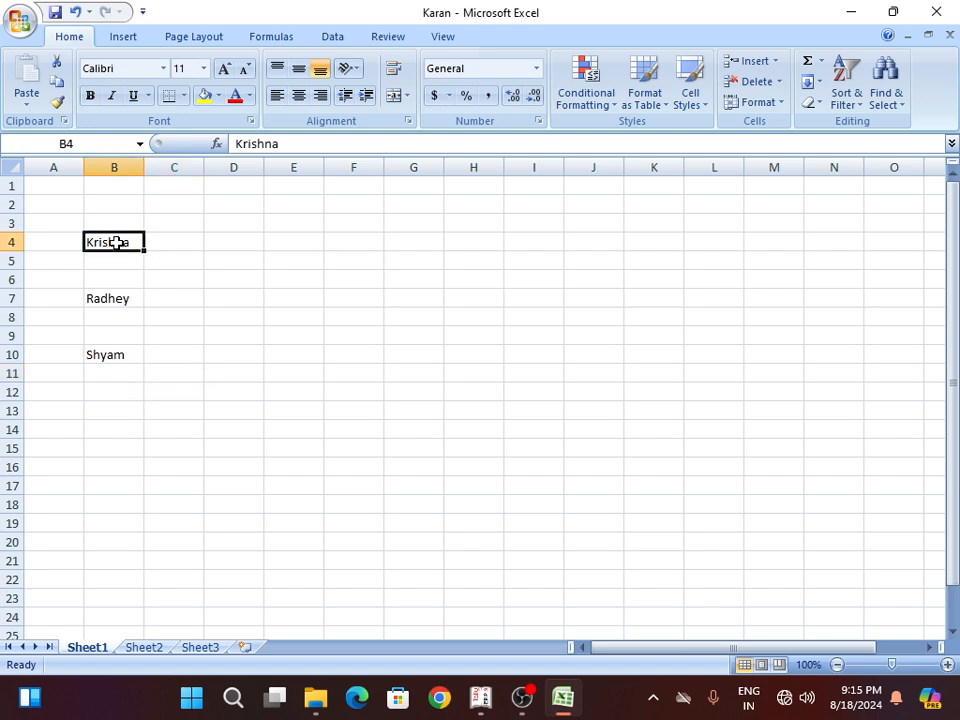
{"action": "left_click", "coordinate": [121, 38]}
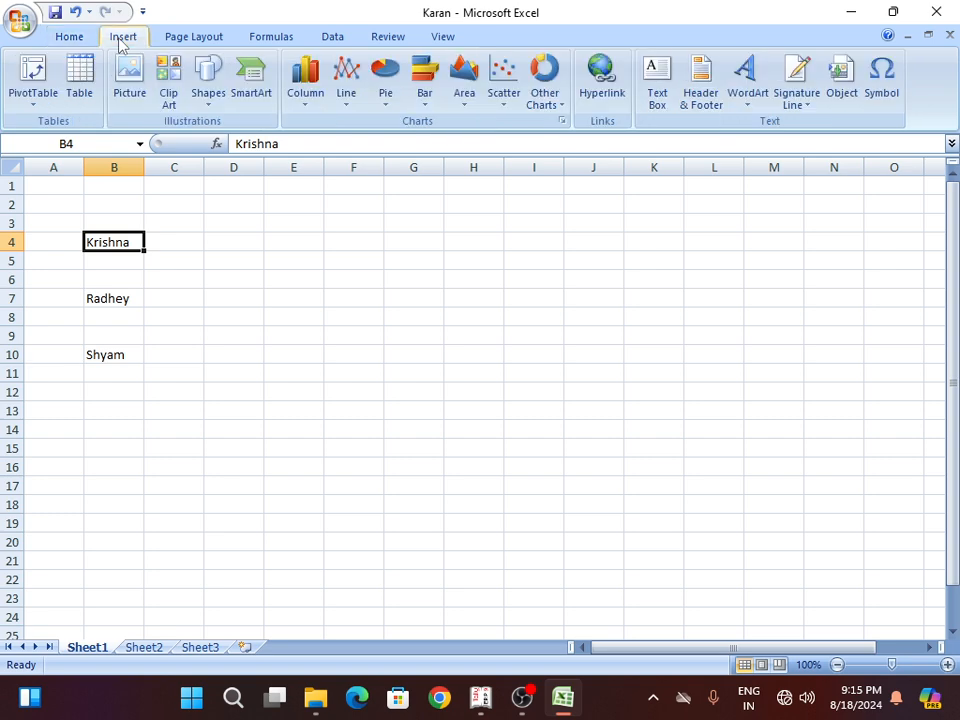
{"action": "left_click", "coordinate": [603, 89]}
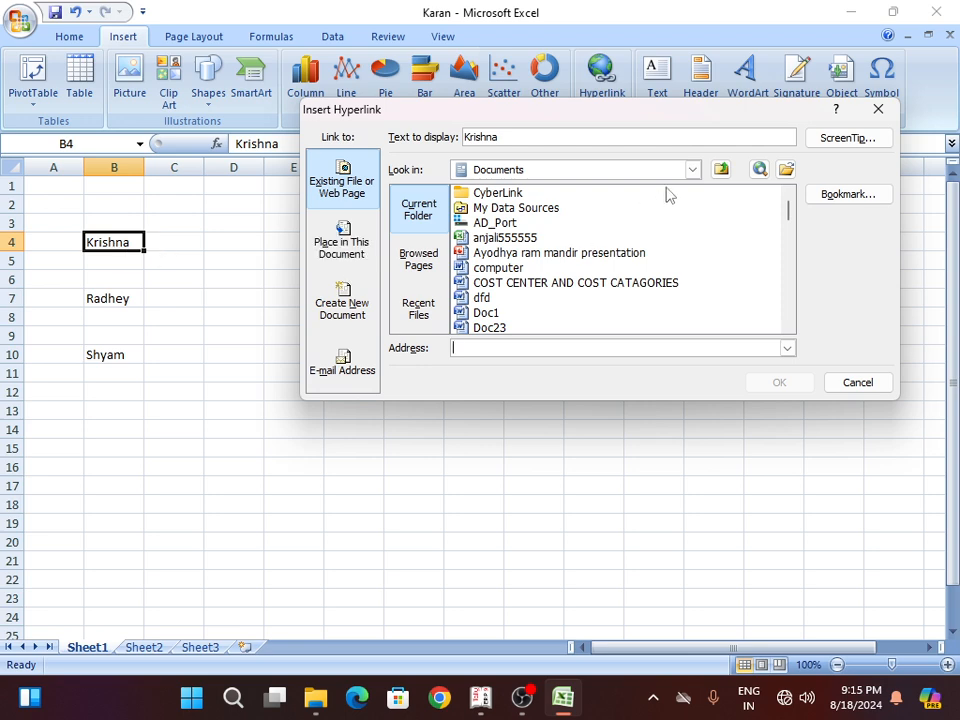
{"action": "left_click", "coordinate": [691, 170]}
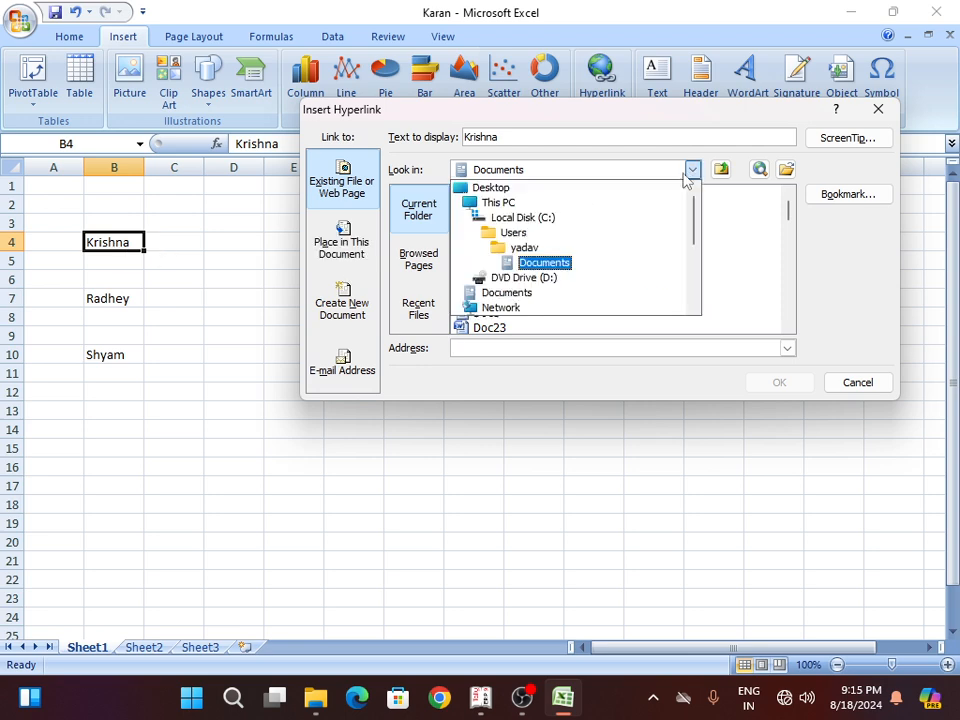
{"action": "left_click", "coordinate": [490, 192]}
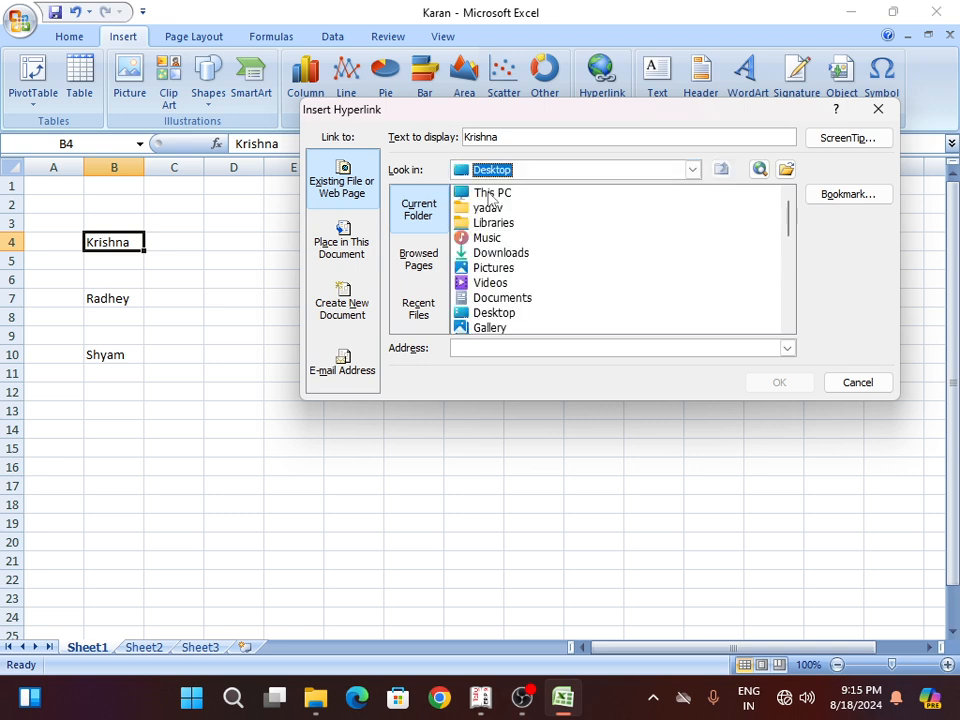
{"action": "left_click", "coordinate": [788, 328]}
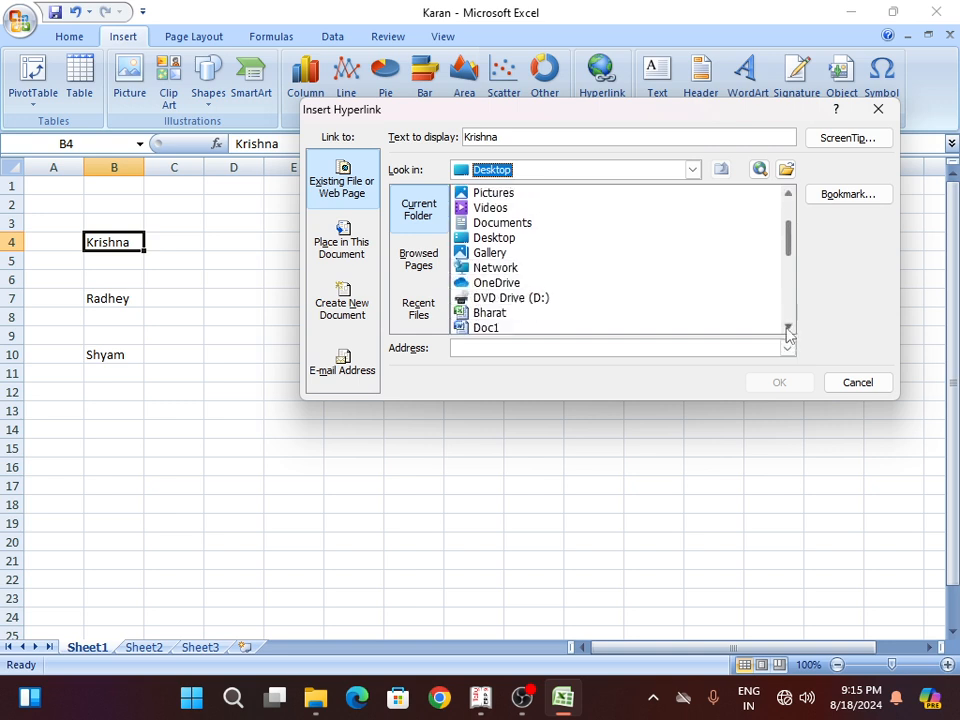
{"action": "left_click", "coordinate": [788, 328]}
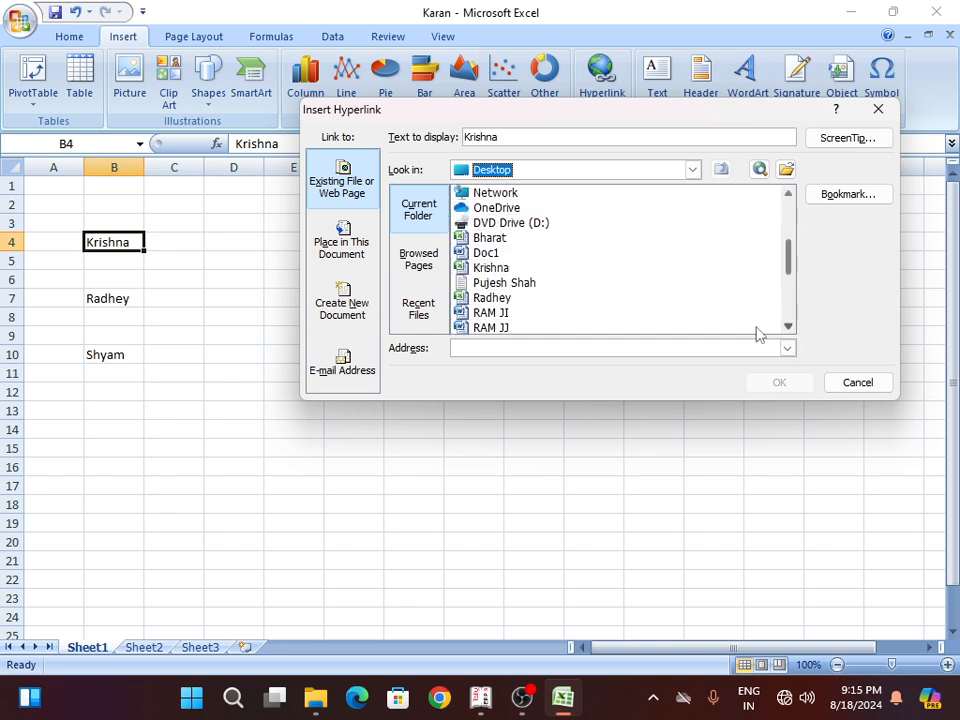
{"action": "left_click", "coordinate": [470, 268]}
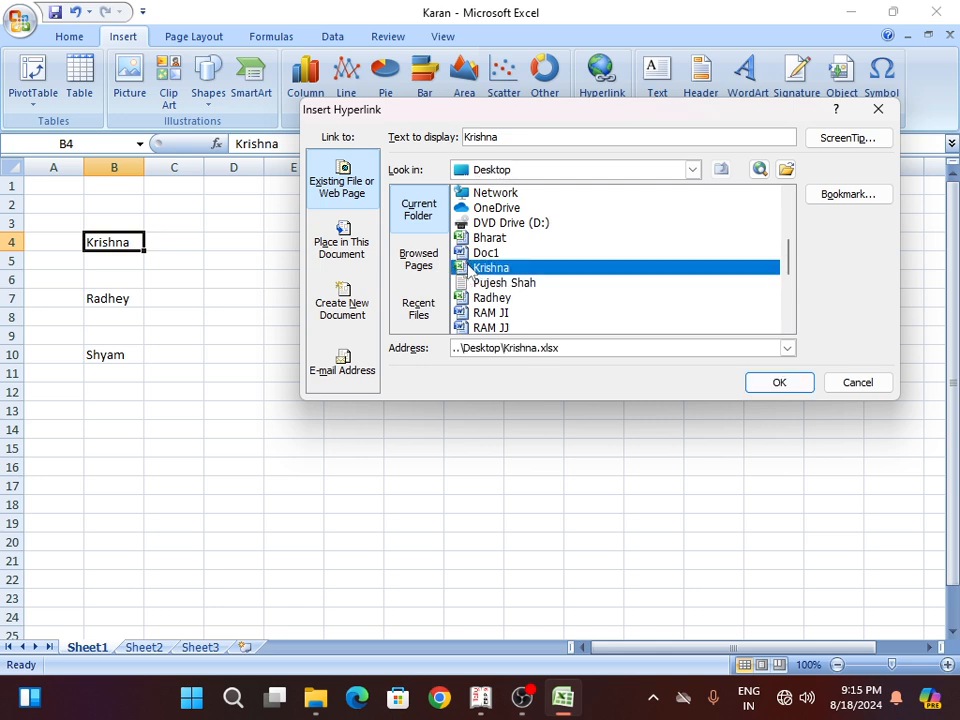
{"action": "left_click", "coordinate": [777, 383]}
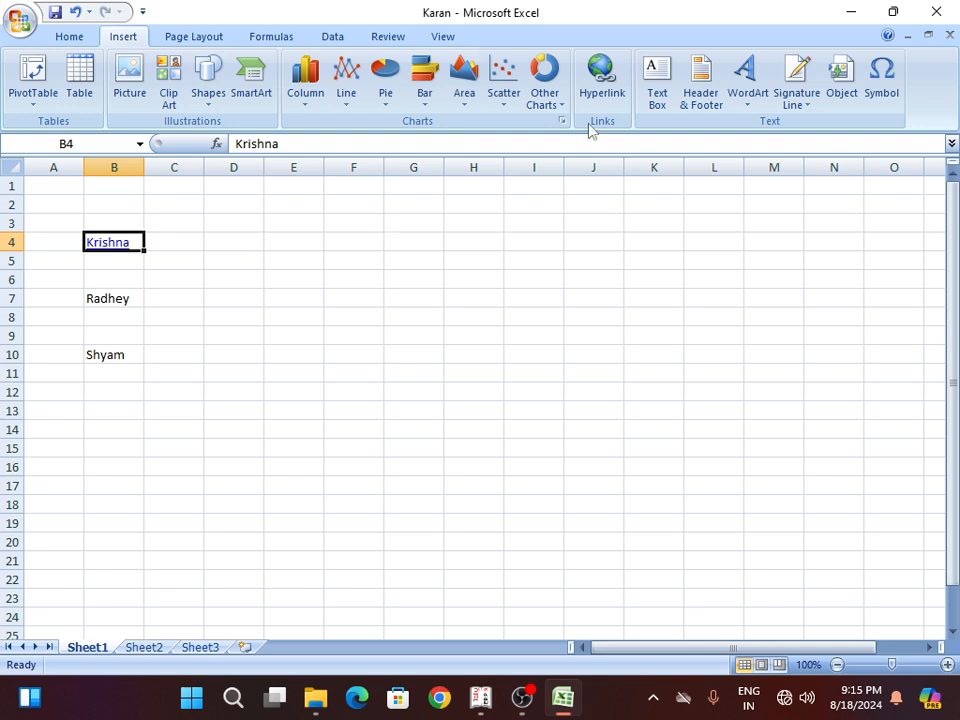
Hyperlink the Radhey cell B7 to the existing Radhey.xlsx workbook on the Desktop
{"action": "left_click", "coordinate": [122, 300]}
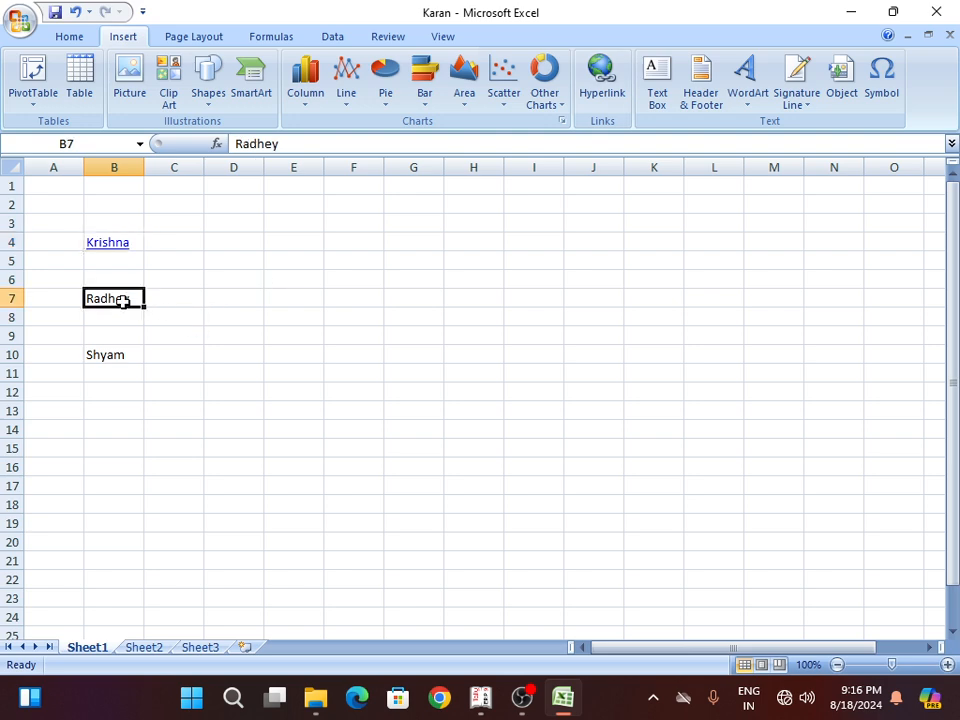
{"action": "left_click", "coordinate": [602, 88]}
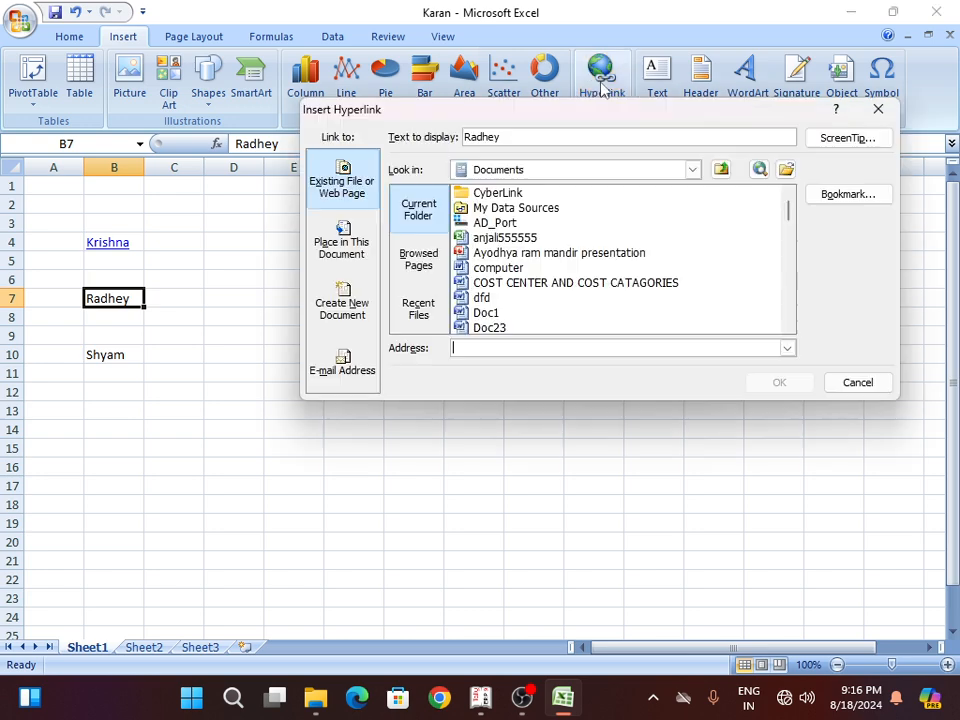
{"action": "left_click", "coordinate": [693, 170]}
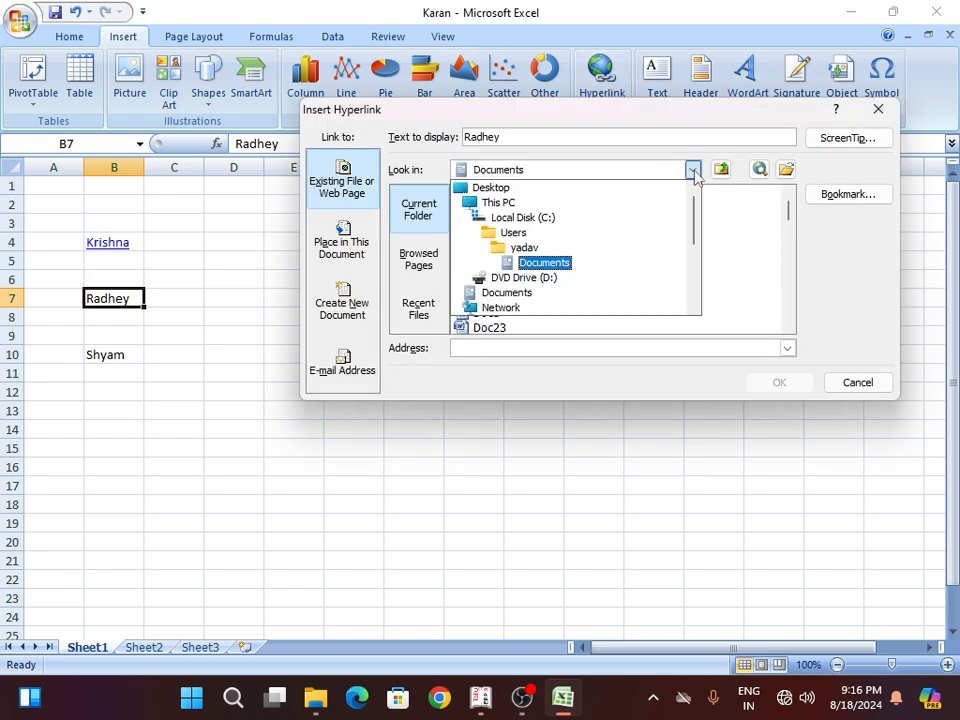
{"action": "left_click", "coordinate": [493, 187]}
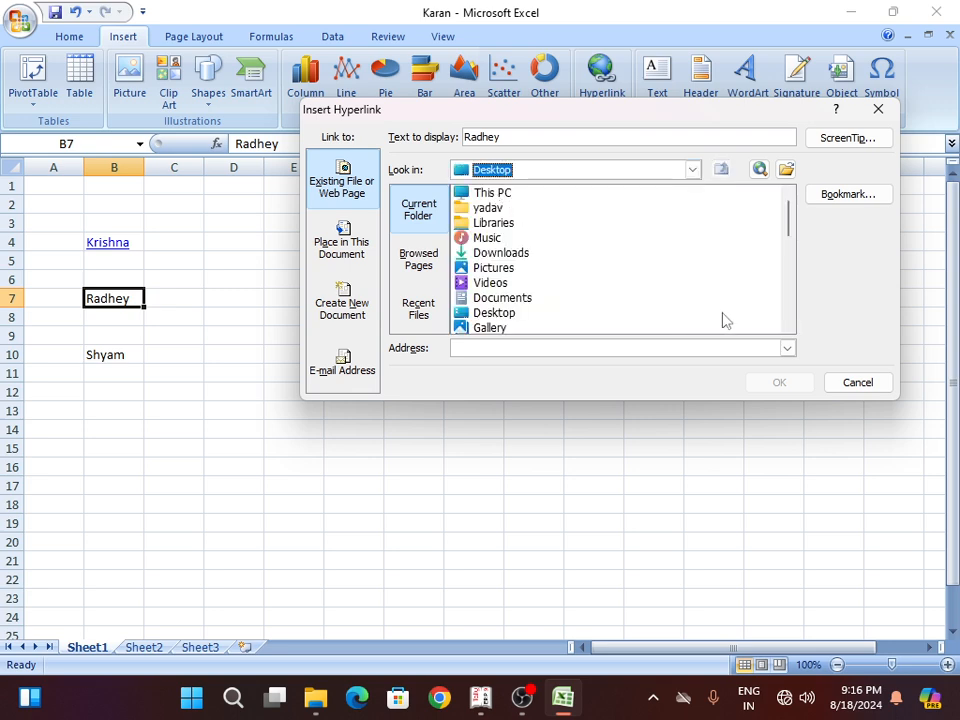
{"action": "left_click", "coordinate": [788, 327]}
{"action": "left_click", "coordinate": [788, 327]}
{"action": "left_click", "coordinate": [788, 327]}
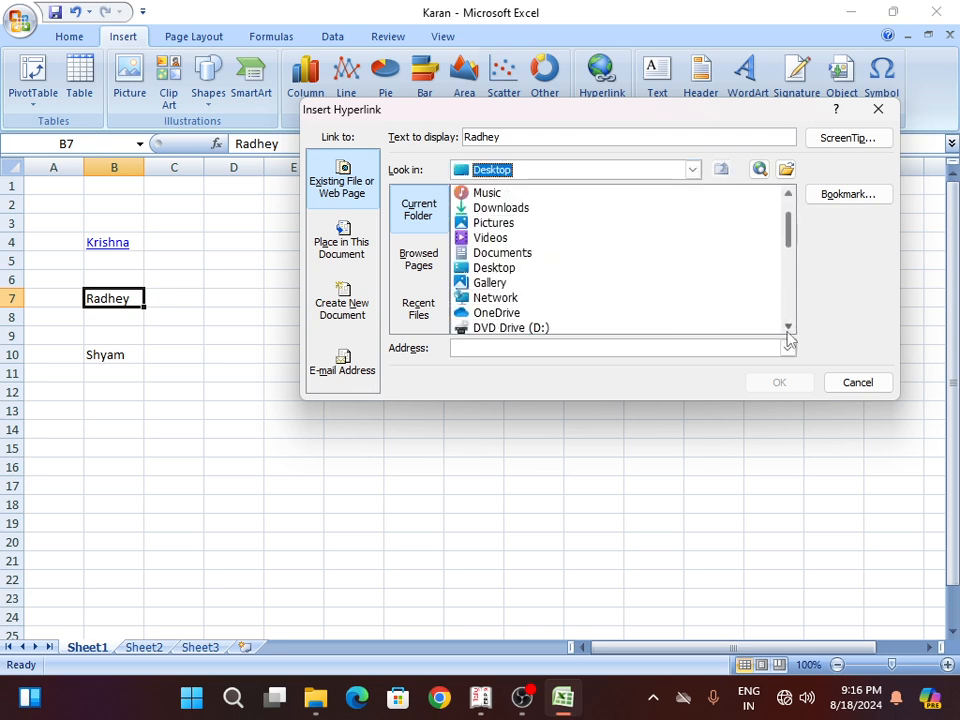
{"action": "left_click", "coordinate": [788, 327]}
{"action": "left_click", "coordinate": [788, 327]}
{"action": "left_click", "coordinate": [788, 327]}
{"action": "left_click", "coordinate": [788, 327]}
{"action": "left_click", "coordinate": [788, 327]}
{"action": "left_click", "coordinate": [788, 327]}
{"action": "left_click", "coordinate": [788, 327]}
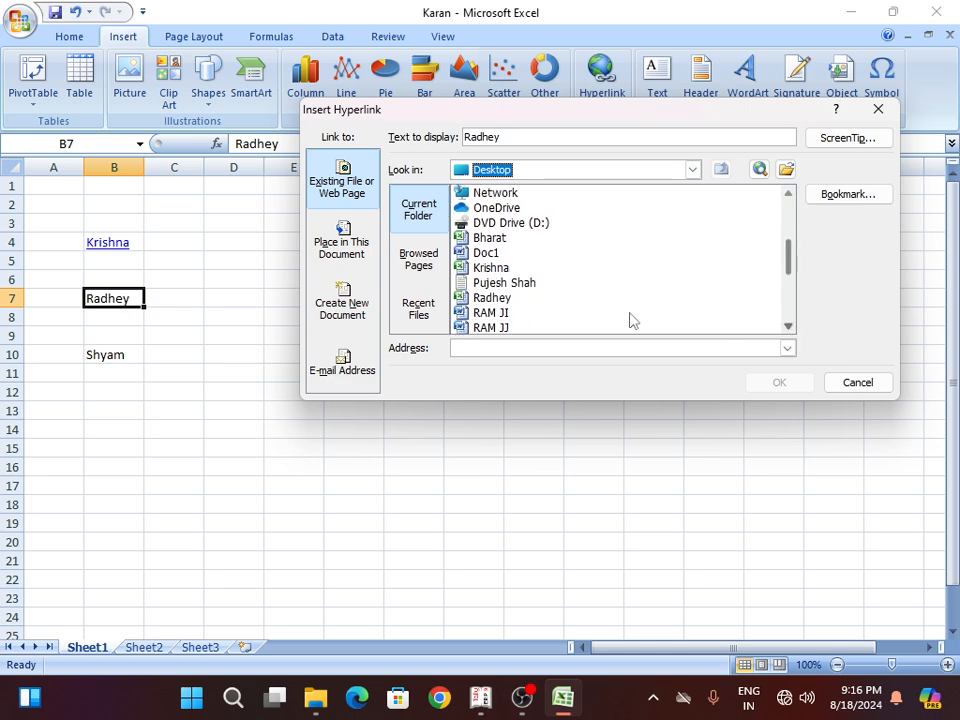
{"action": "left_click", "coordinate": [488, 298]}
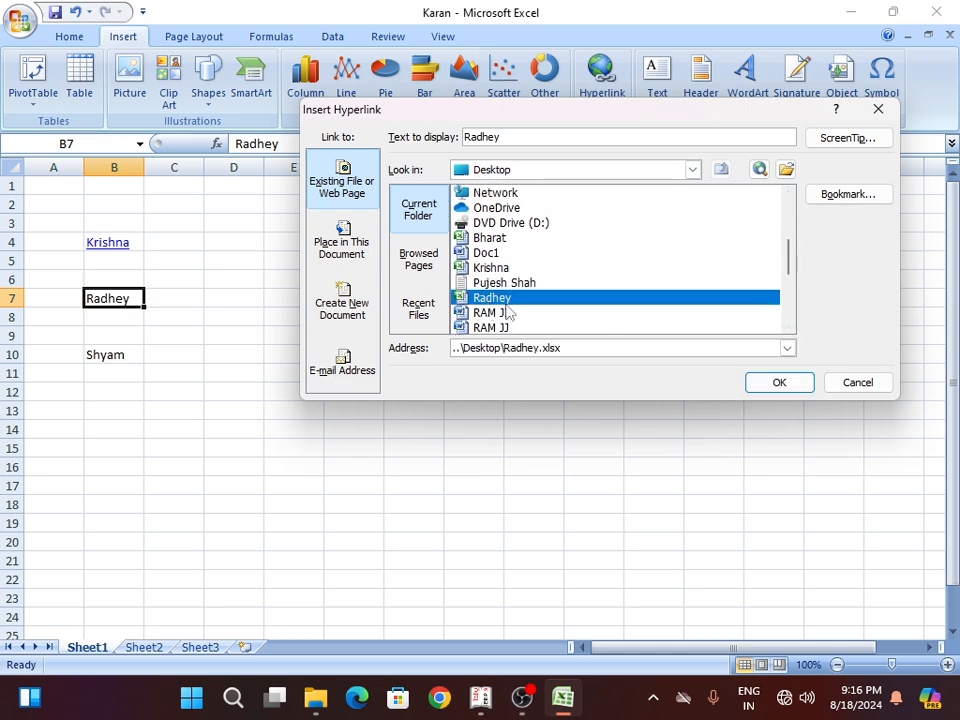
{"action": "left_click", "coordinate": [779, 382]}
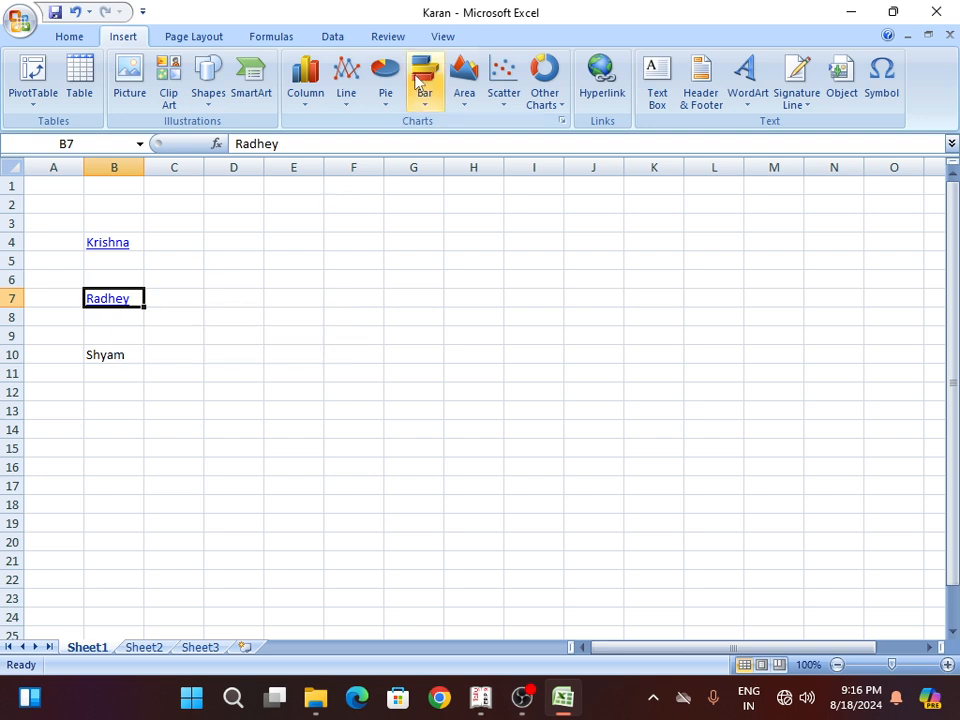
Hyperlink the Shyam cell B10 to the existing Shyam.xlsx workbook on the Desktop
{"action": "left_click", "coordinate": [104, 356]}
{"action": "left_click", "coordinate": [600, 80]}
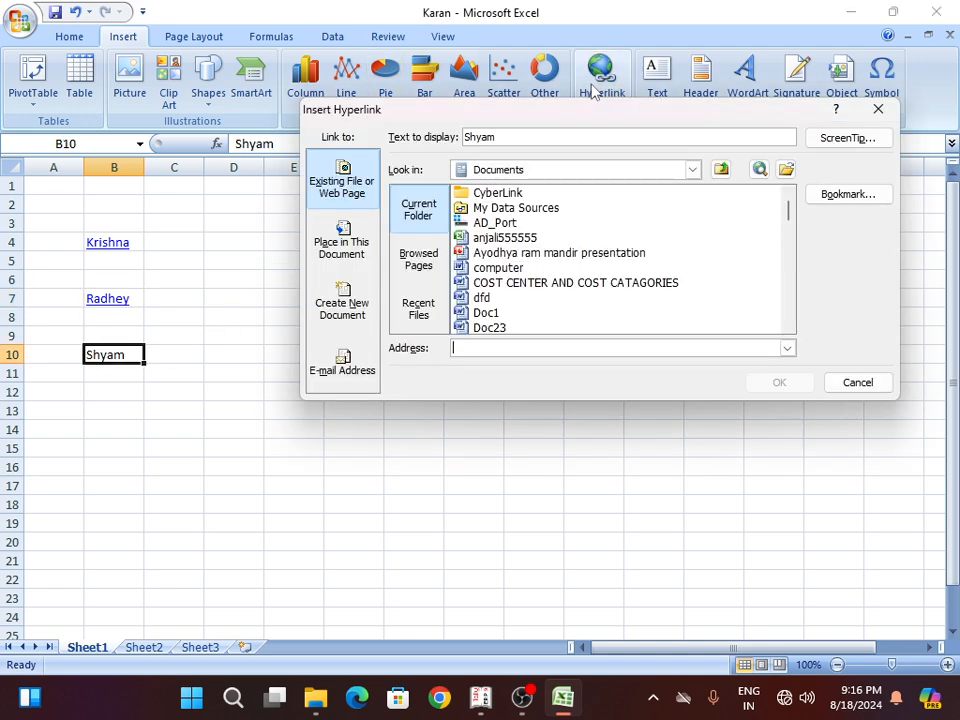
{"action": "left_click", "coordinate": [692, 169]}
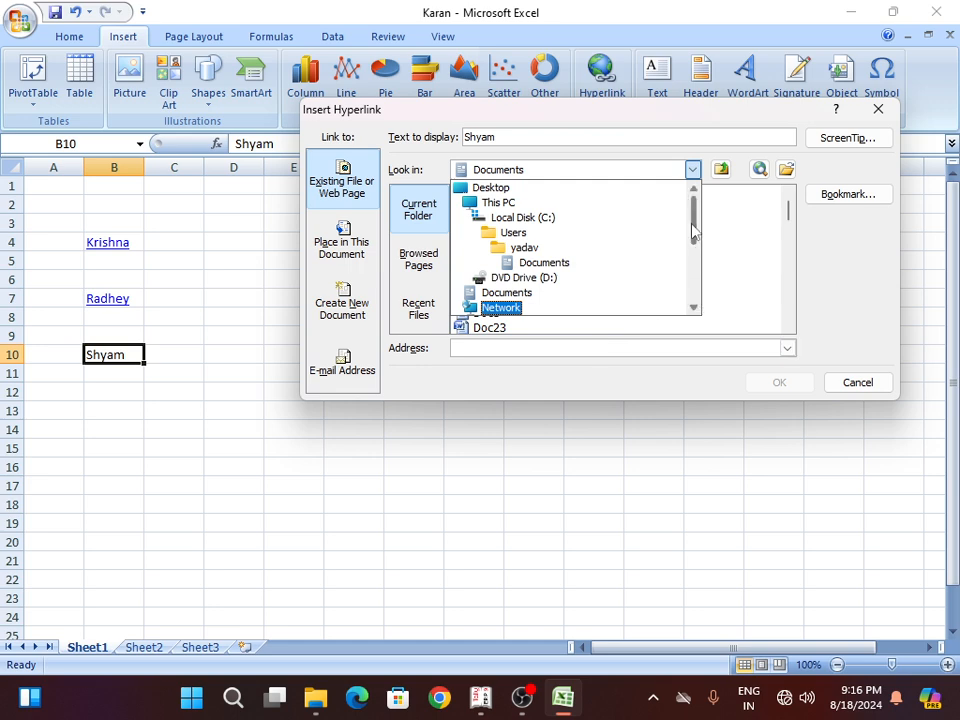
{"action": "scroll", "coordinate": [694, 250], "scroll_direction": "down", "scroll_amount": 2}
{"action": "scroll", "coordinate": [694, 258], "scroll_direction": "down", "scroll_amount": 2}
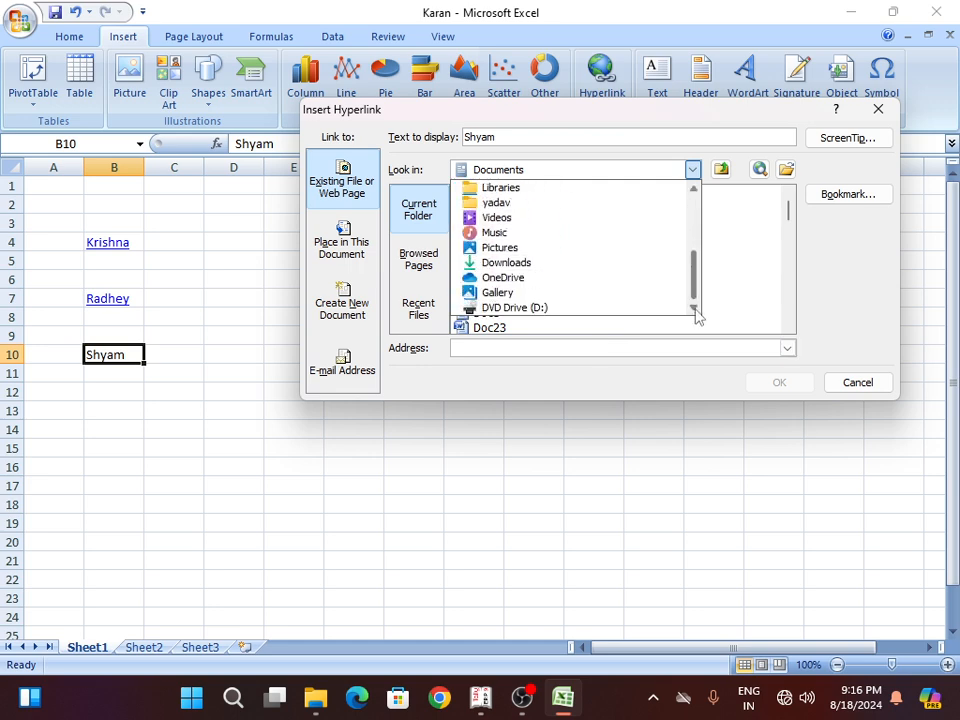
{"action": "scroll", "coordinate": [700, 256], "scroll_direction": "up", "scroll_amount": 2}
{"action": "scroll", "coordinate": [703, 256], "scroll_direction": "up", "scroll_amount": 2}
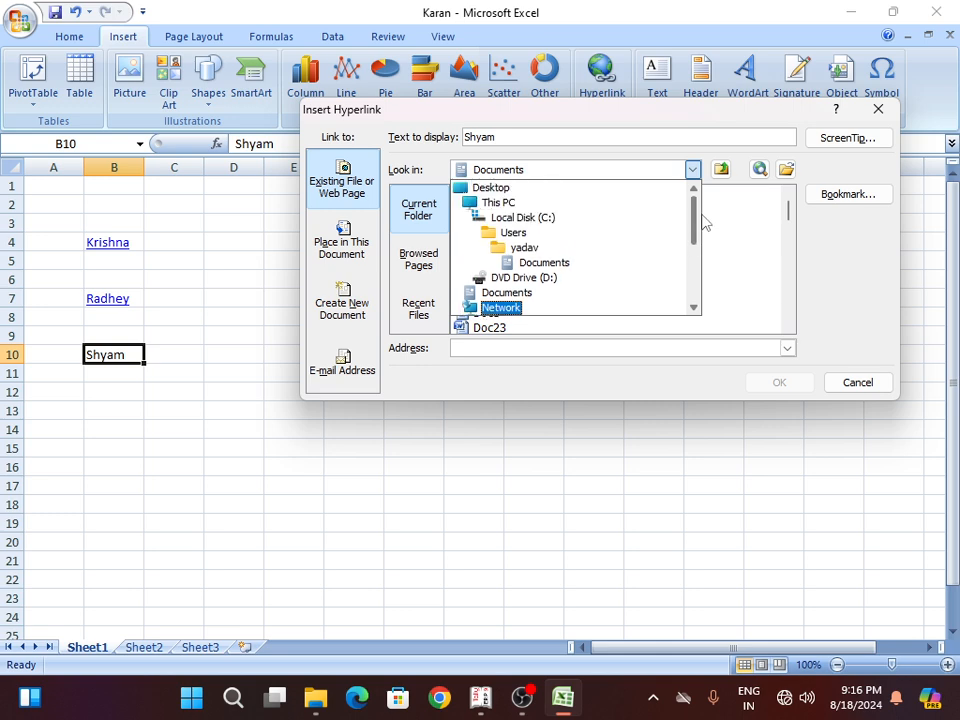
{"action": "left_click", "coordinate": [693, 169]}
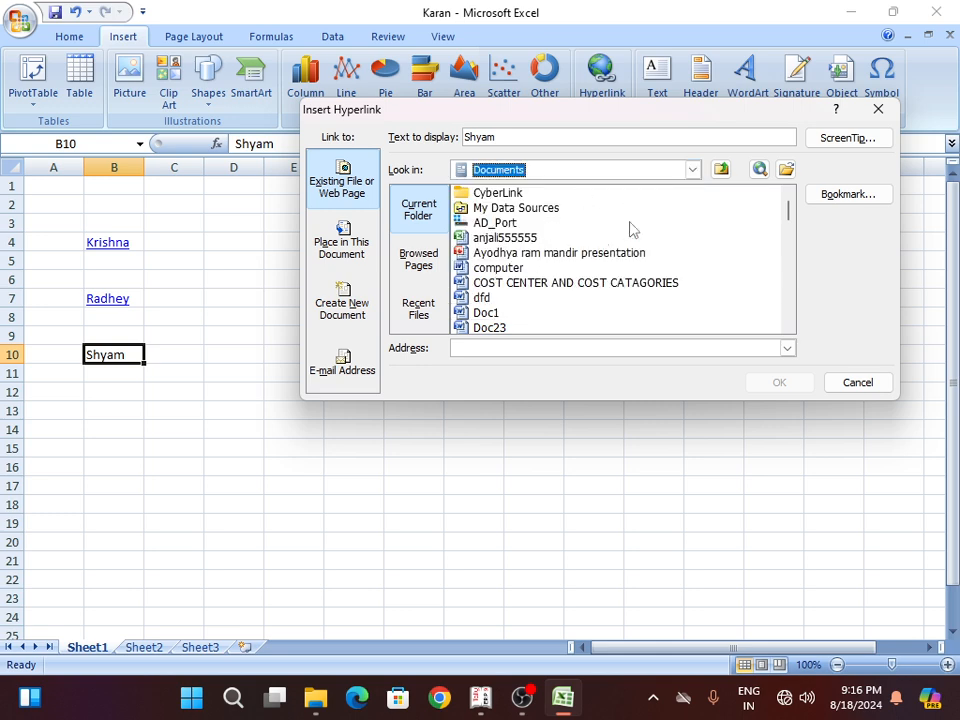
{"action": "left_click", "coordinate": [691, 170]}
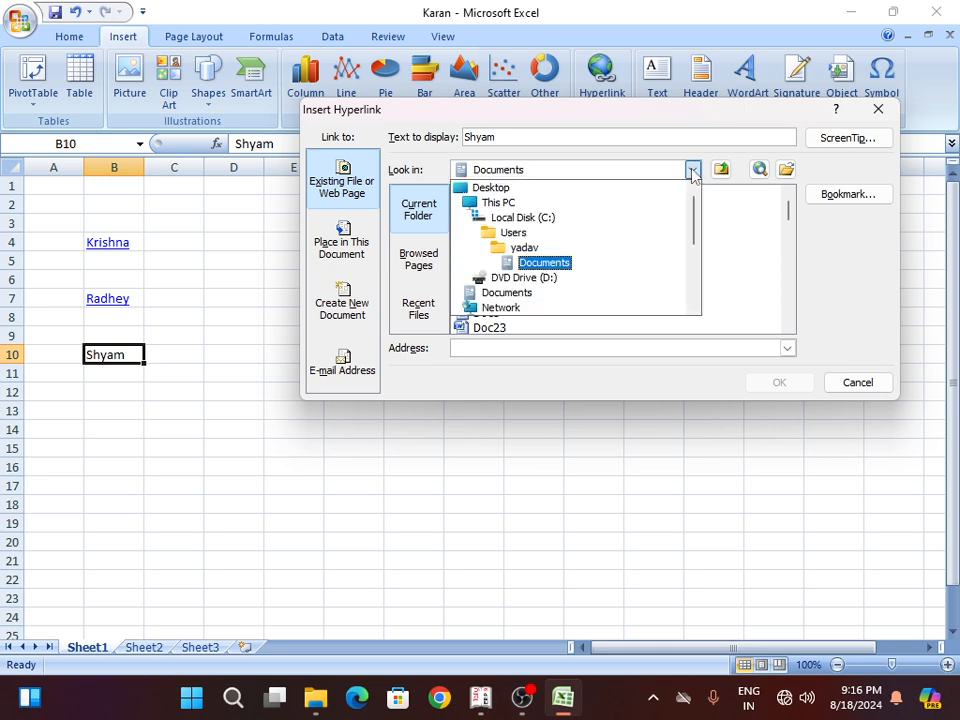
{"action": "left_click", "coordinate": [482, 188]}
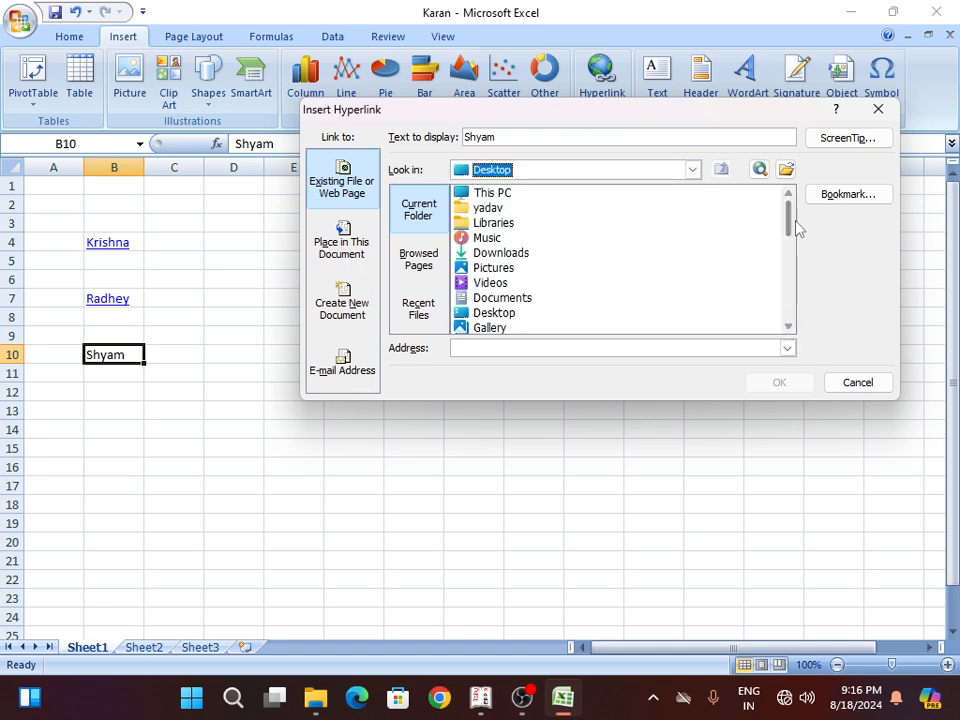
{"action": "left_click_drag", "start_coordinate": [789, 228], "coordinate": [787, 296]}
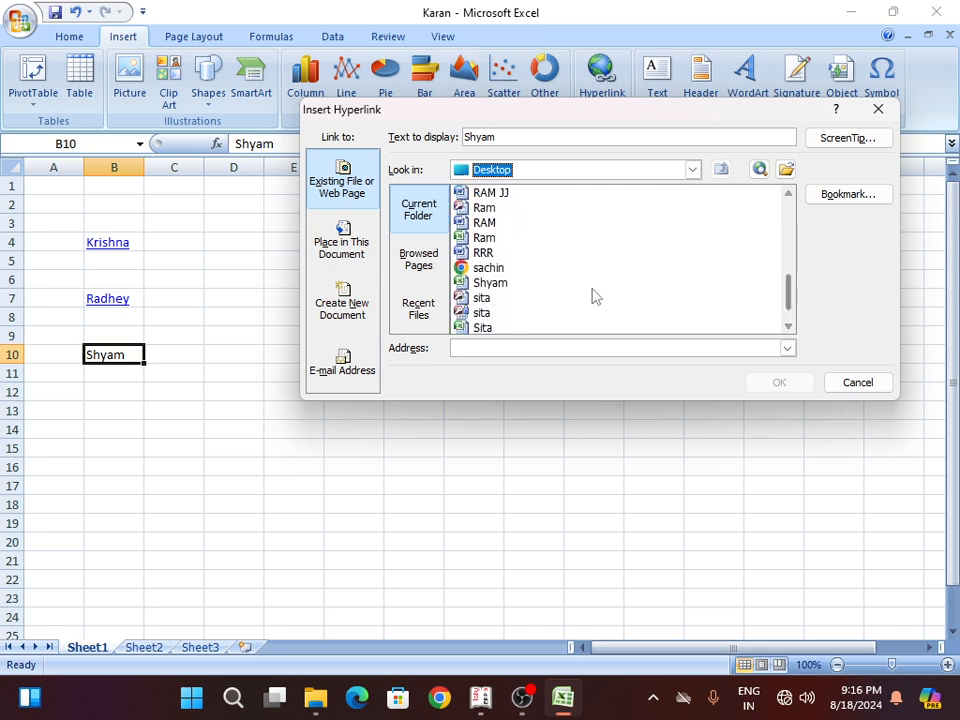
{"action": "left_click", "coordinate": [470, 284]}
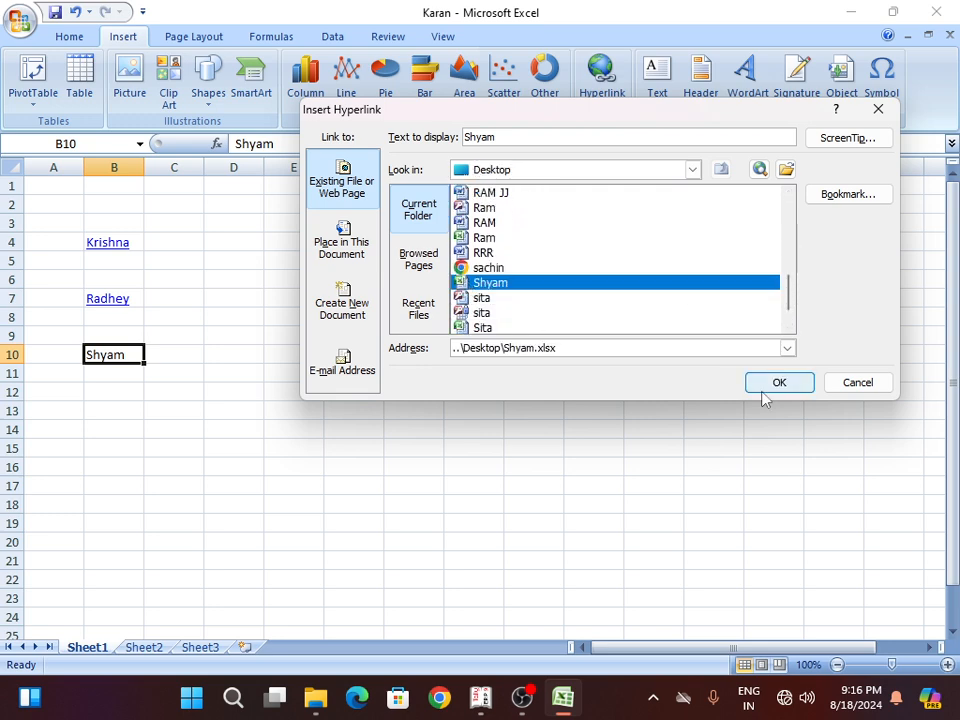
{"action": "left_click", "coordinate": [768, 381]}
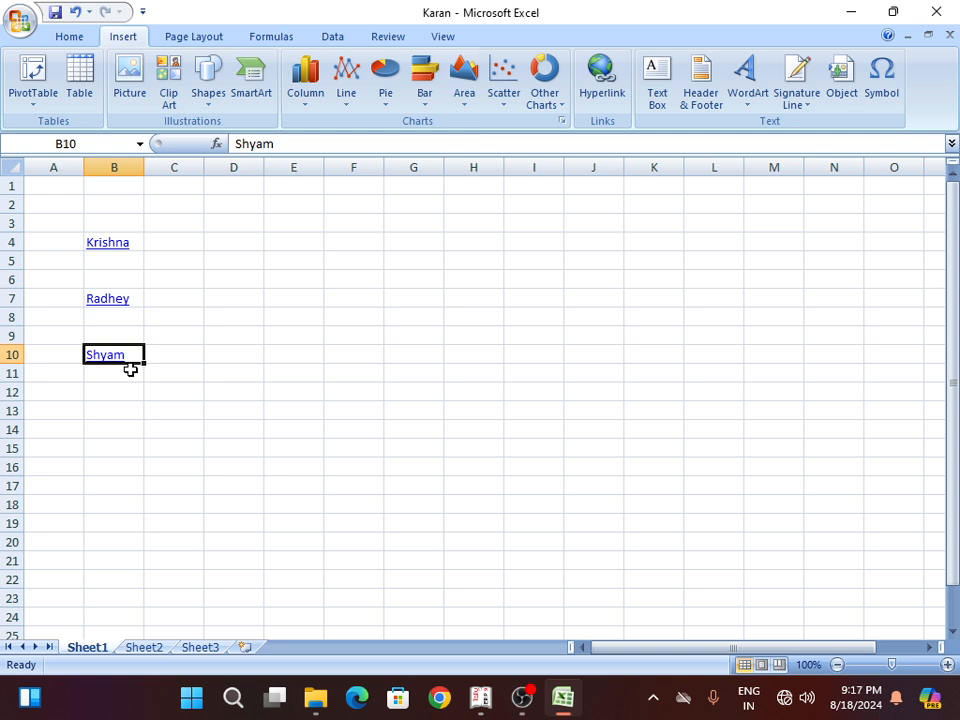
Test the Krishna hyperlink in B4 and close the workbook it opens
{"action": "left_click", "coordinate": [116, 242]}
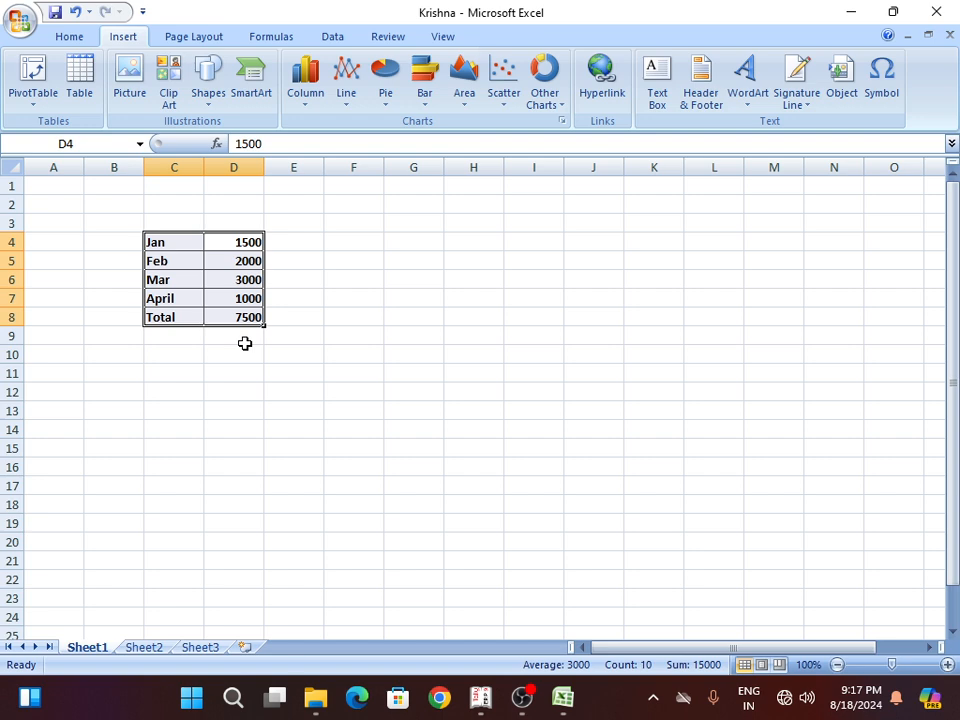
{"action": "left_click", "coordinate": [936, 11]}
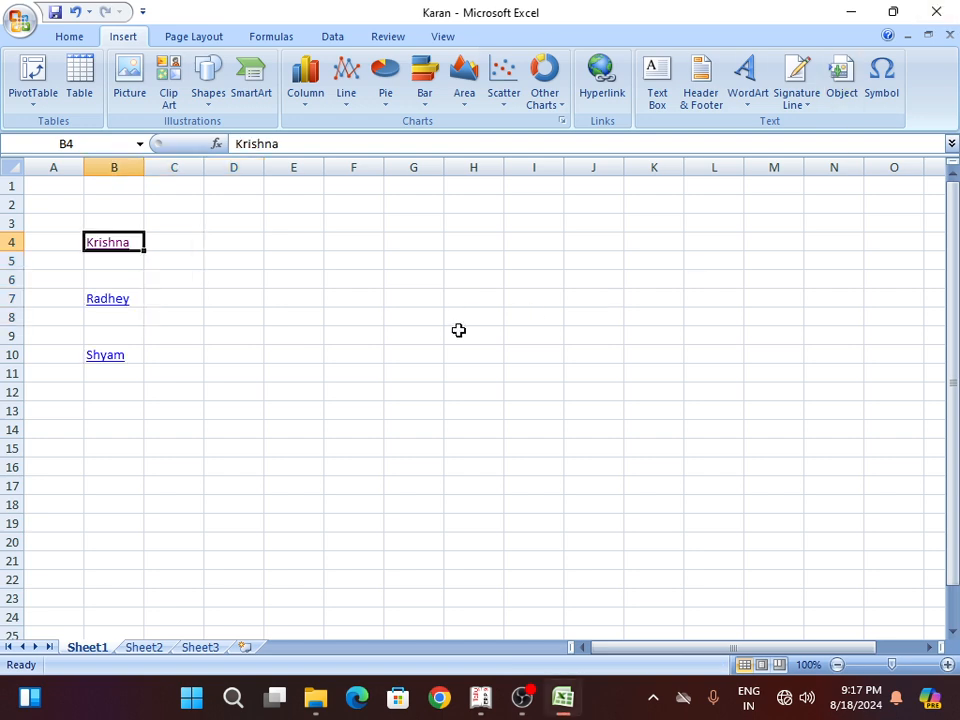
{"action": "left_click", "coordinate": [405, 334]}
Enter the filler text hjhjhj in cells J4 and J5 and hhh in cell J7 of the Karan sheet
{"action": "left_click", "coordinate": [583, 245]}
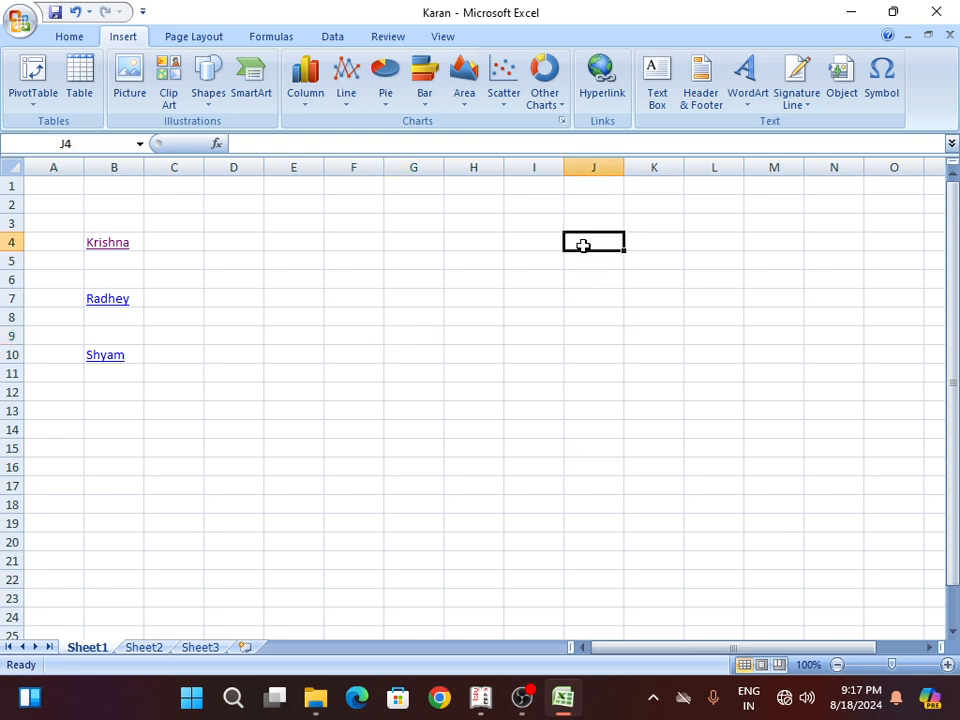
{"action": "type", "text": "hjhjhj"}
{"action": "key", "text": "Return"}
{"action": "type", "text": "hjhjhj"}
{"action": "key", "text": "Return"}
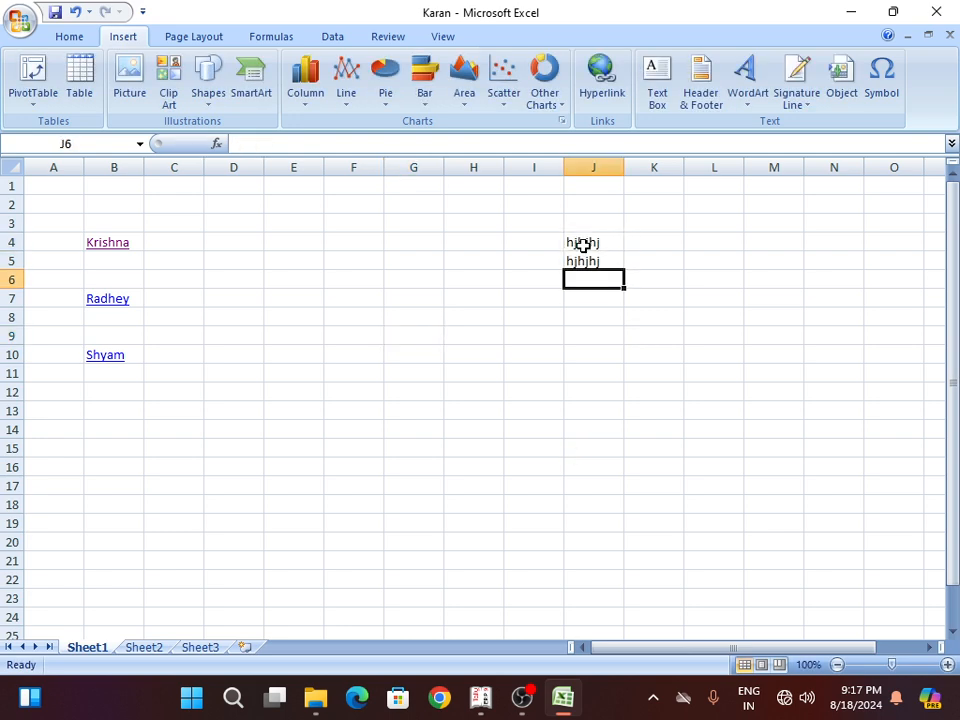
{"action": "key", "text": "Return"}
{"action": "type", "text": "hhh"}
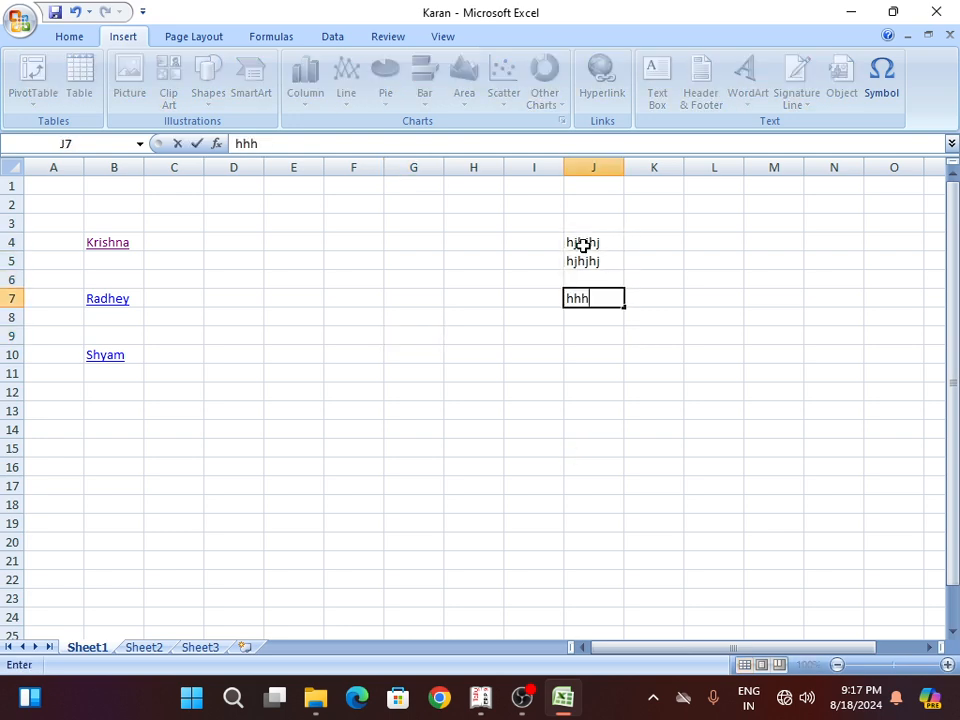
{"action": "key", "text": "Return"}
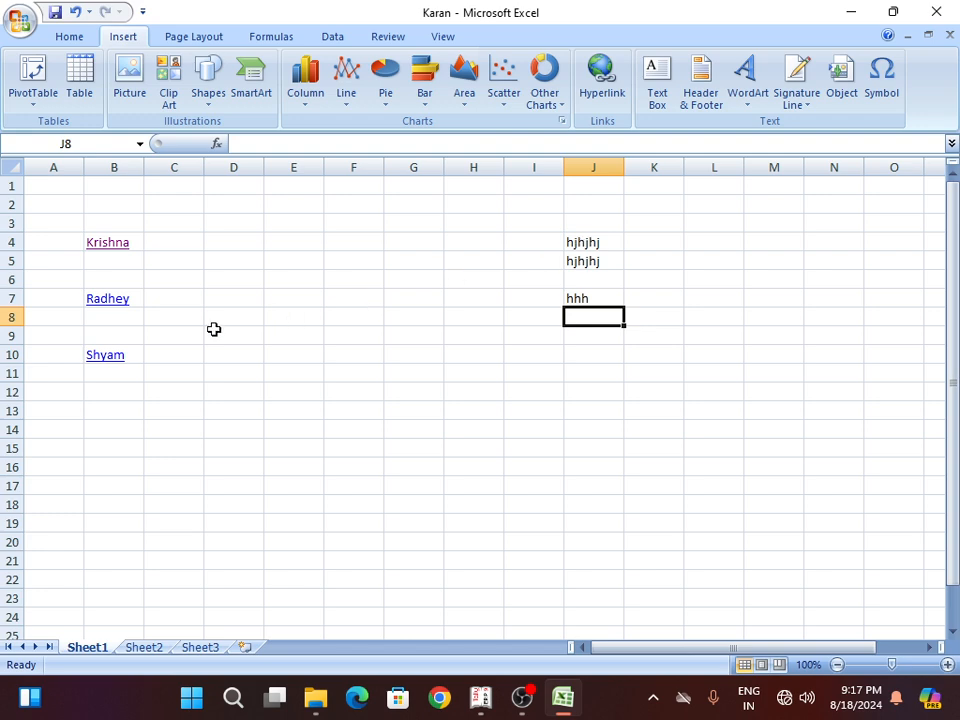
Test the Radhey hyperlink in B7 and the Shyam hyperlink in B10, closing each workbook after viewing it
{"action": "left_click", "coordinate": [109, 300]}
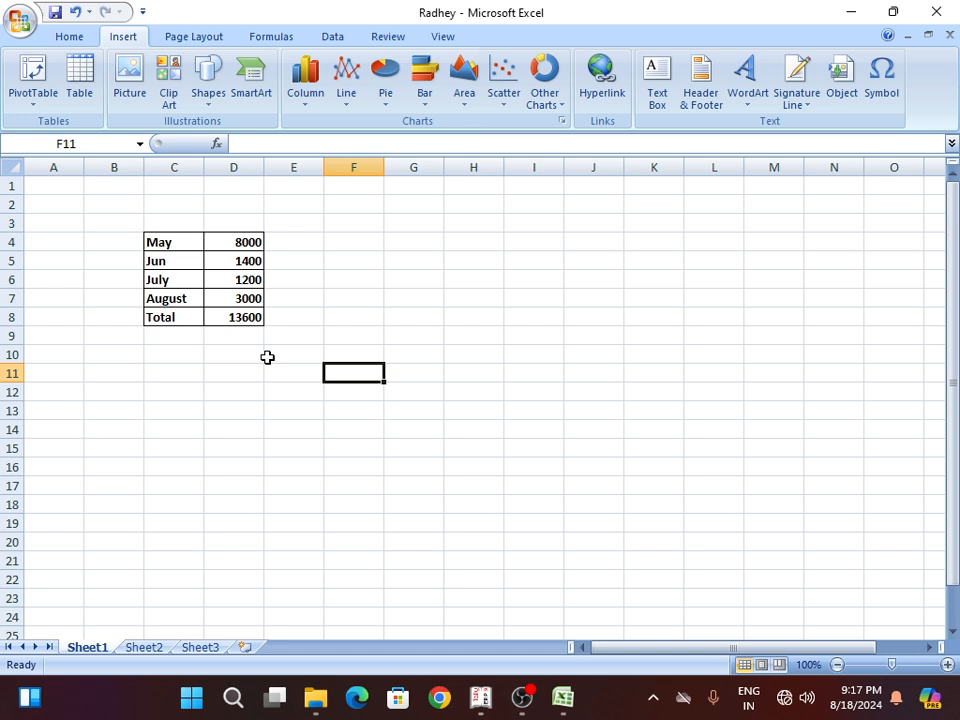
{"action": "left_click", "coordinate": [936, 12]}
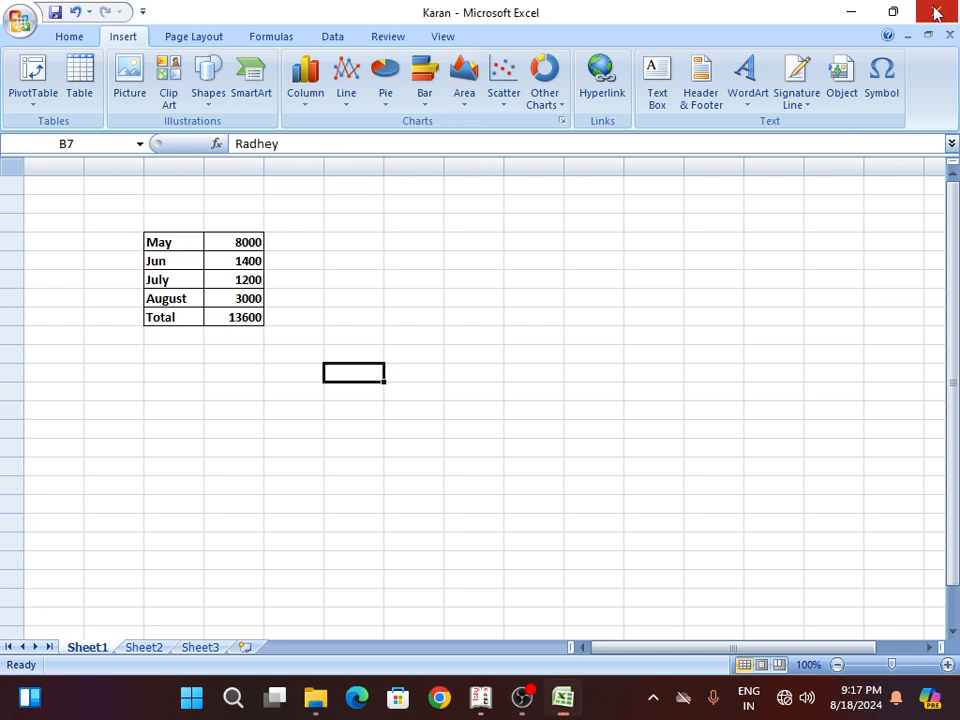
{"action": "left_click", "coordinate": [238, 394]}
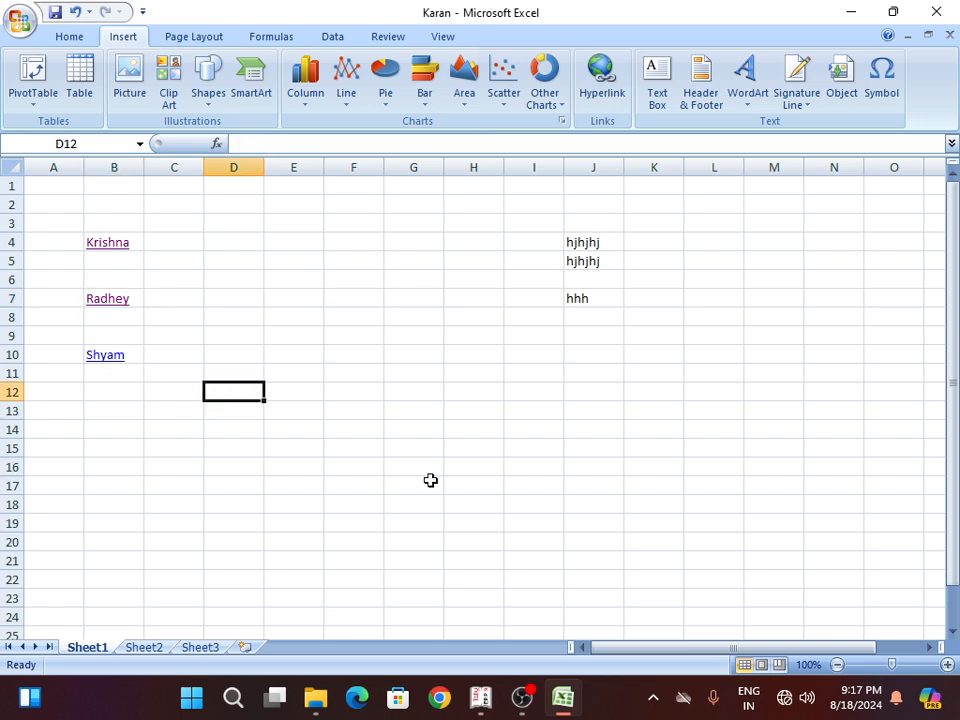
{"action": "left_click", "coordinate": [106, 360]}
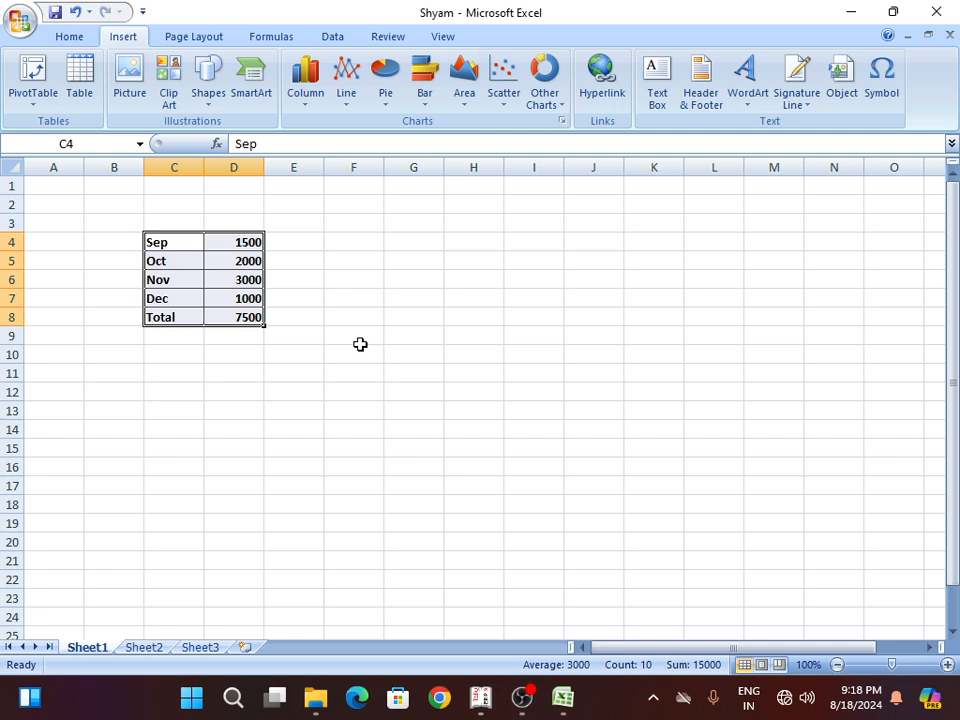
{"action": "left_click", "coordinate": [935, 12]}
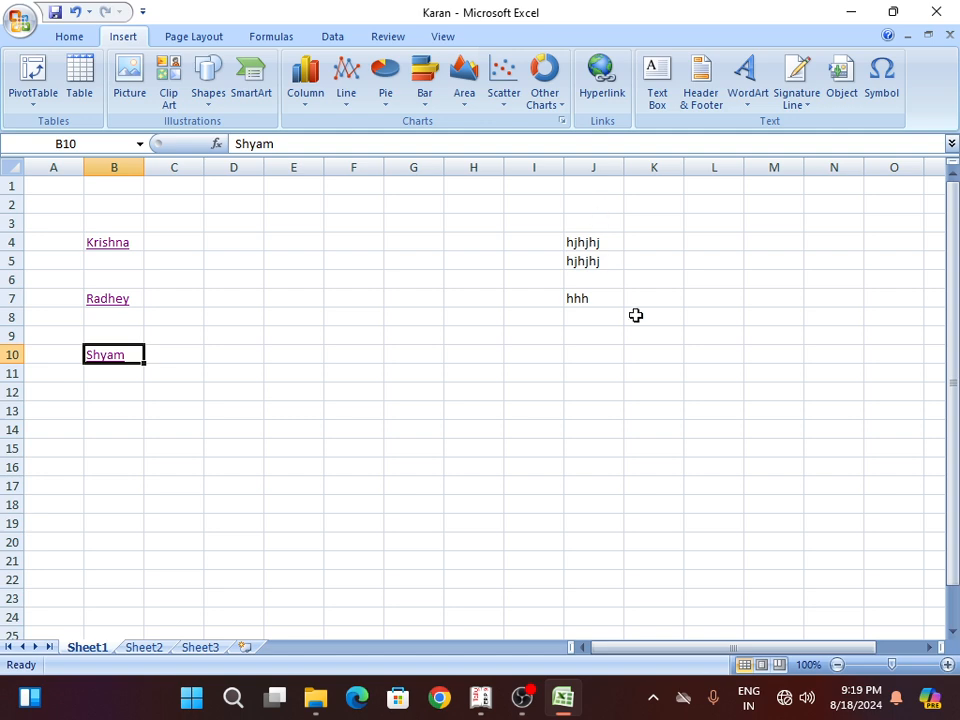
{"action": "left_click", "coordinate": [519, 703]}
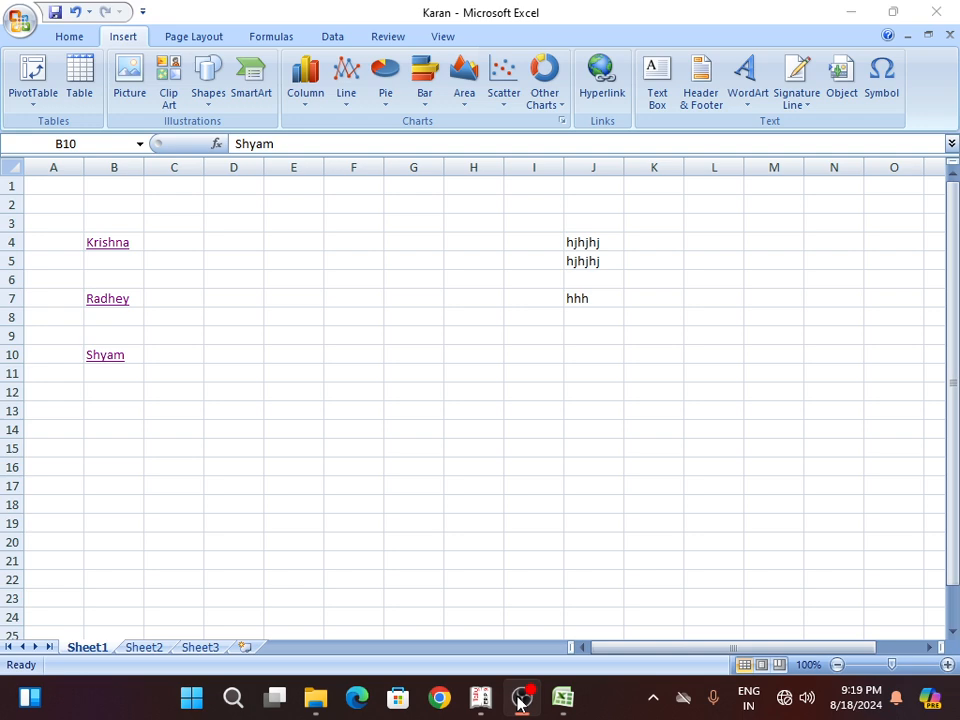